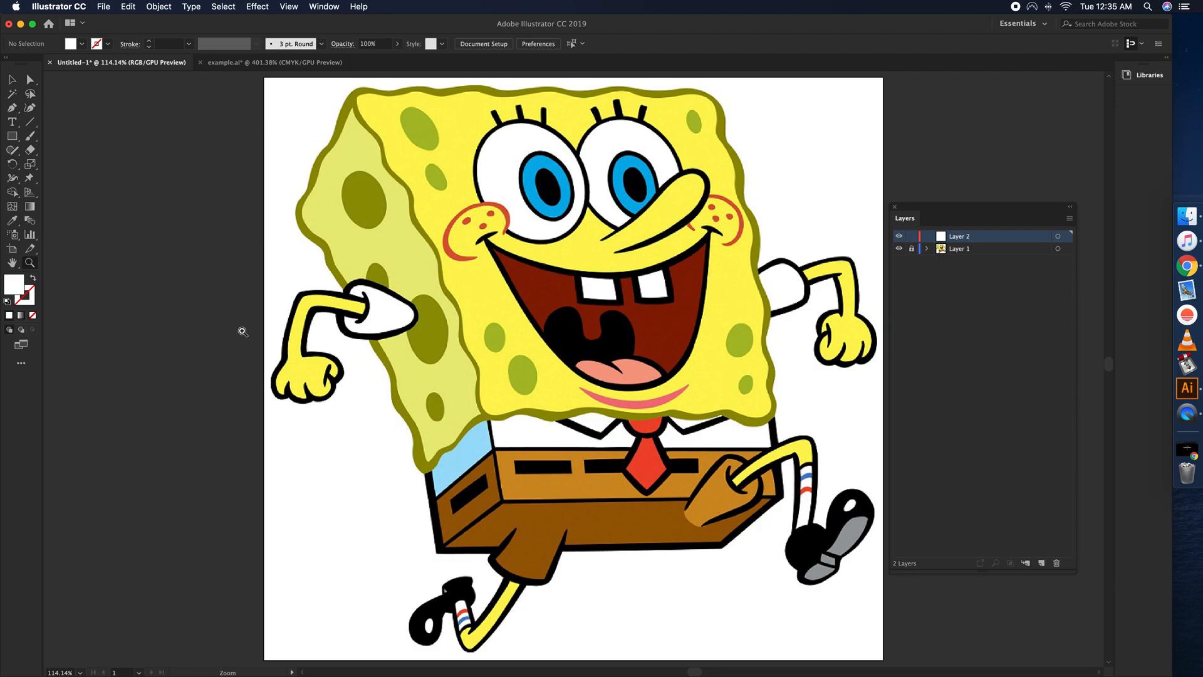
# Step: Examine the pixelated edges of the character's bent arm and white sleeve up close, and return to the full artboard
pyautogui.moveTo(299, 321); pyautogui.dragTo(501, 327)
pyautogui.moveTo(369, 330); pyautogui.dragTo(438, 347)
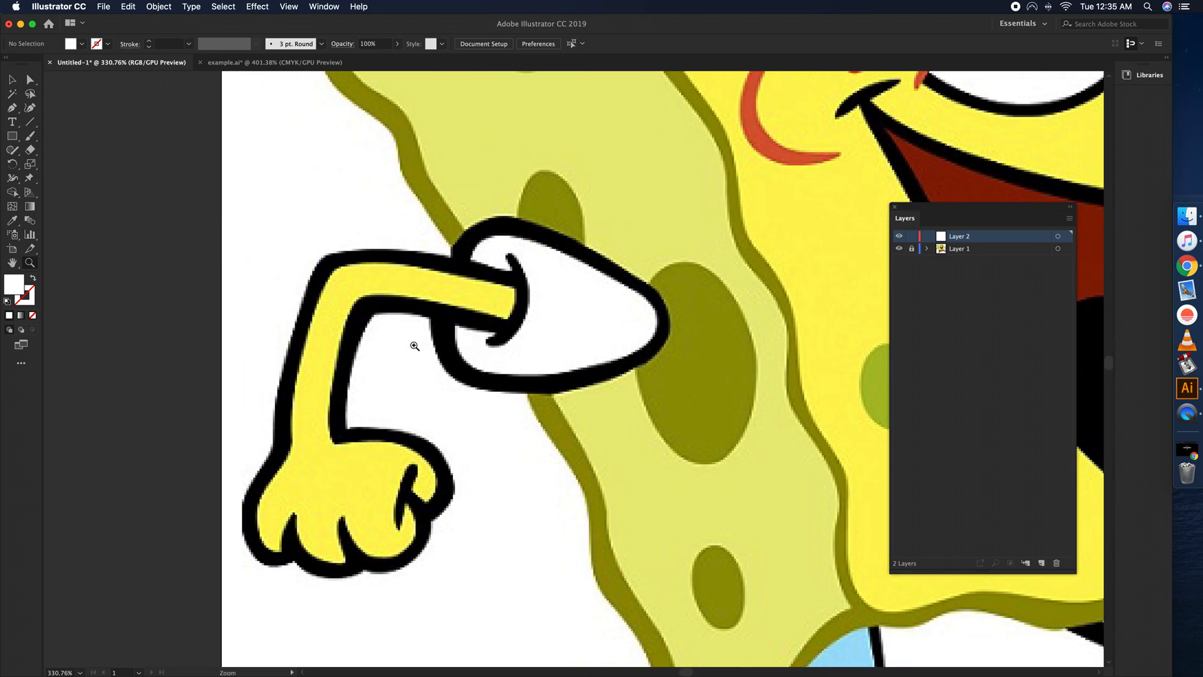
pyautogui.moveTo(488, 302); pyautogui.dragTo(533, 303)
pyautogui.scroll(-1, 518, 303)
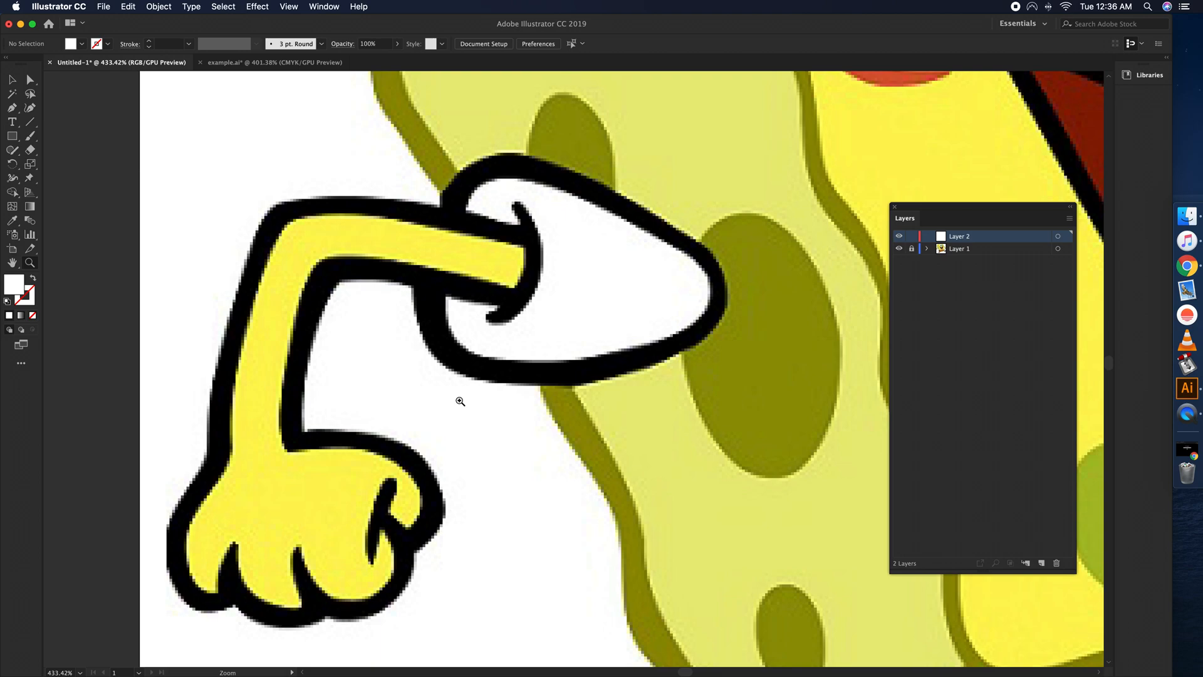
pyautogui.moveTo(501, 260); pyautogui.dragTo(686, 272)
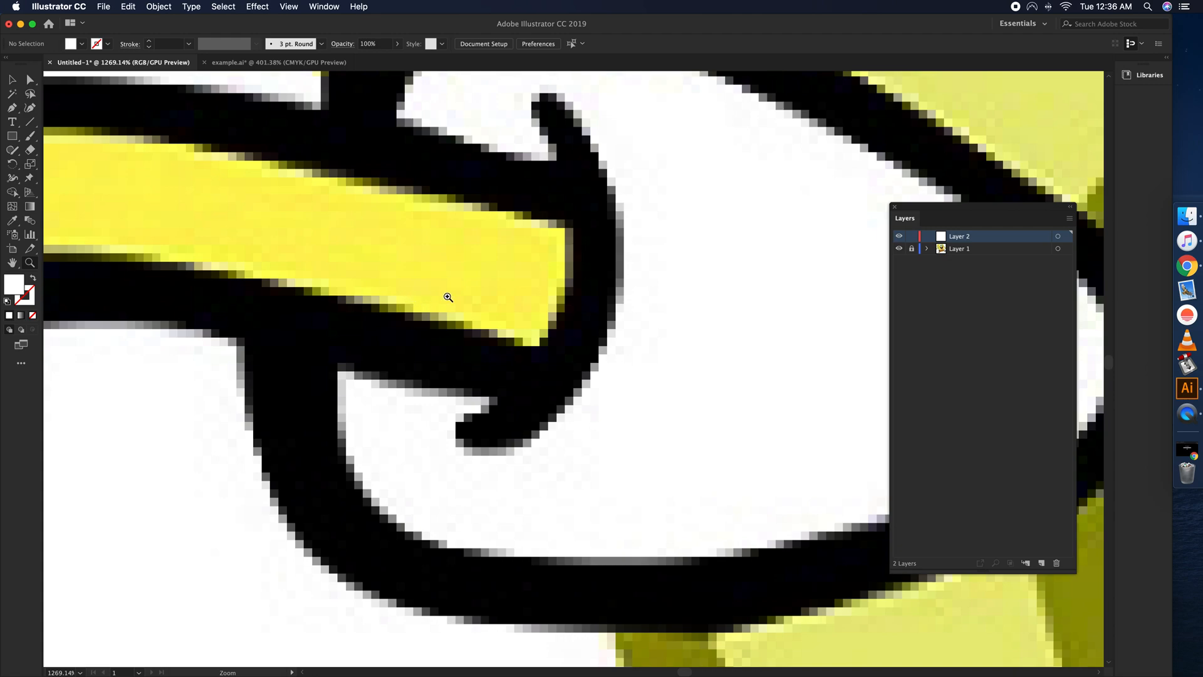
pyautogui.press('v')
pyautogui.press('z')
pyautogui.press('super+0')
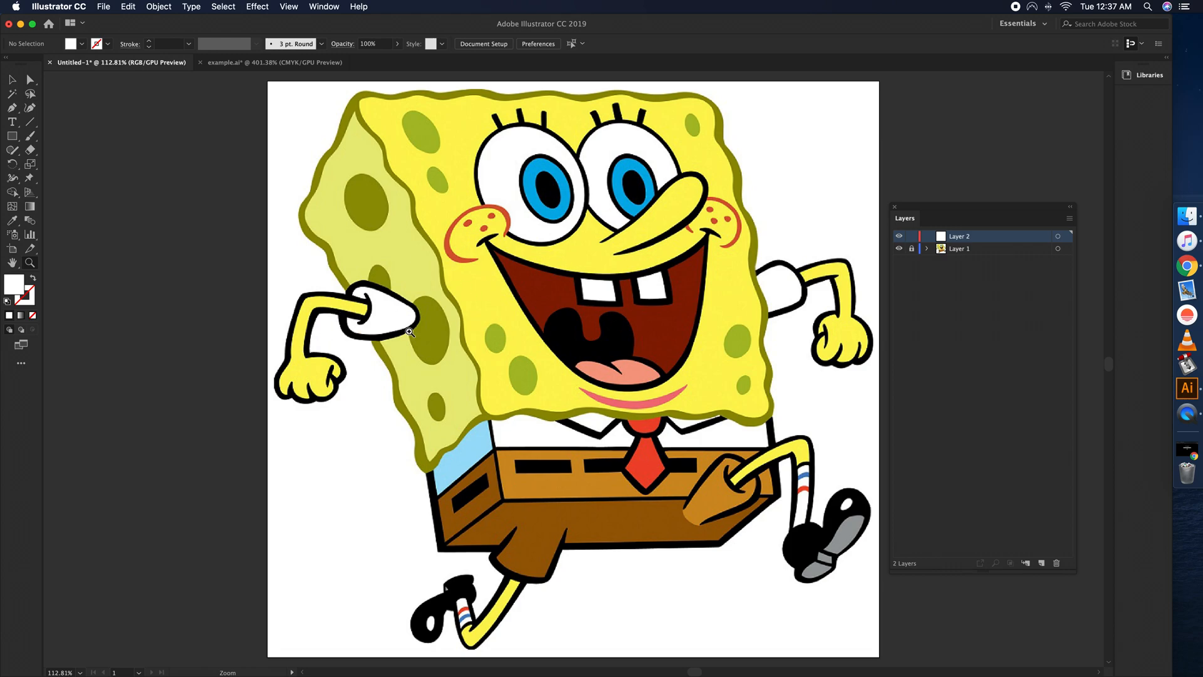
# Step: Examine the bent arm, fist and white sleeve enlarged, with the whole arm framed in view
pyautogui.click(377, 315)
pyautogui.moveTo(378, 315); pyautogui.dragTo(684, 342)
pyautogui.moveTo(406, 307); pyautogui.dragTo(523, 324)
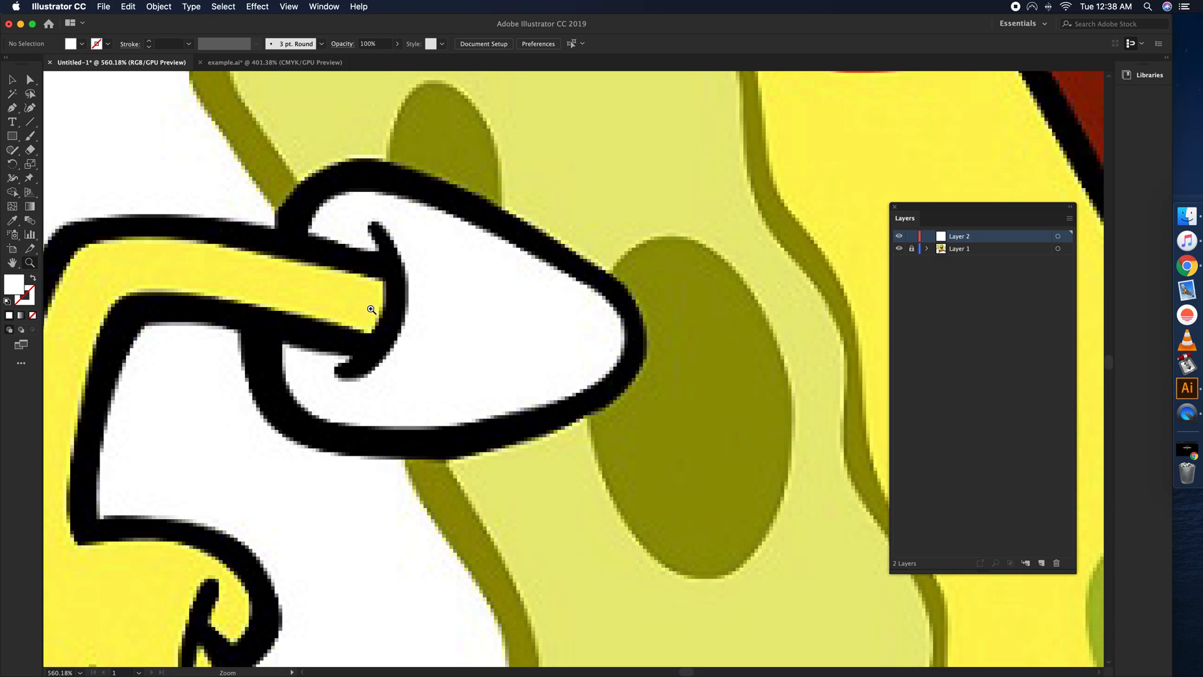
pyautogui.press('space')
pyautogui.moveTo(362, 346); pyautogui.dragTo(562, 273)
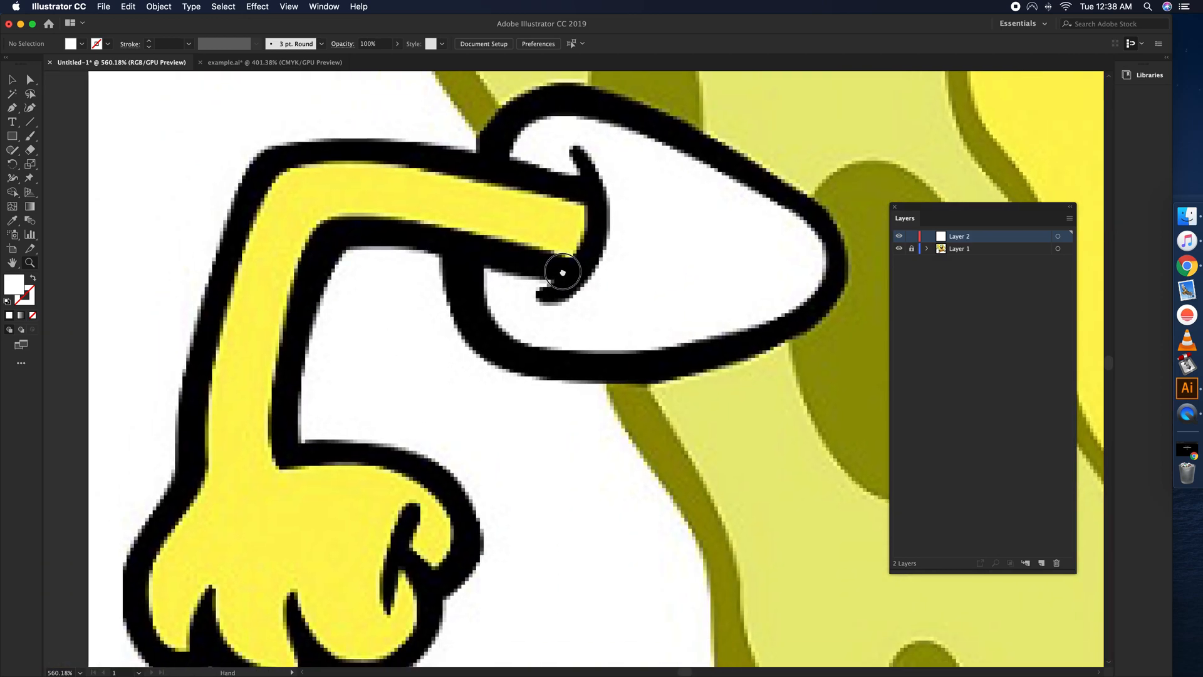
pyautogui.moveTo(536, 462); pyautogui.dragTo(484, 457)
pyautogui.press('space')
pyautogui.moveTo(523, 404); pyautogui.dragTo(557, 353)
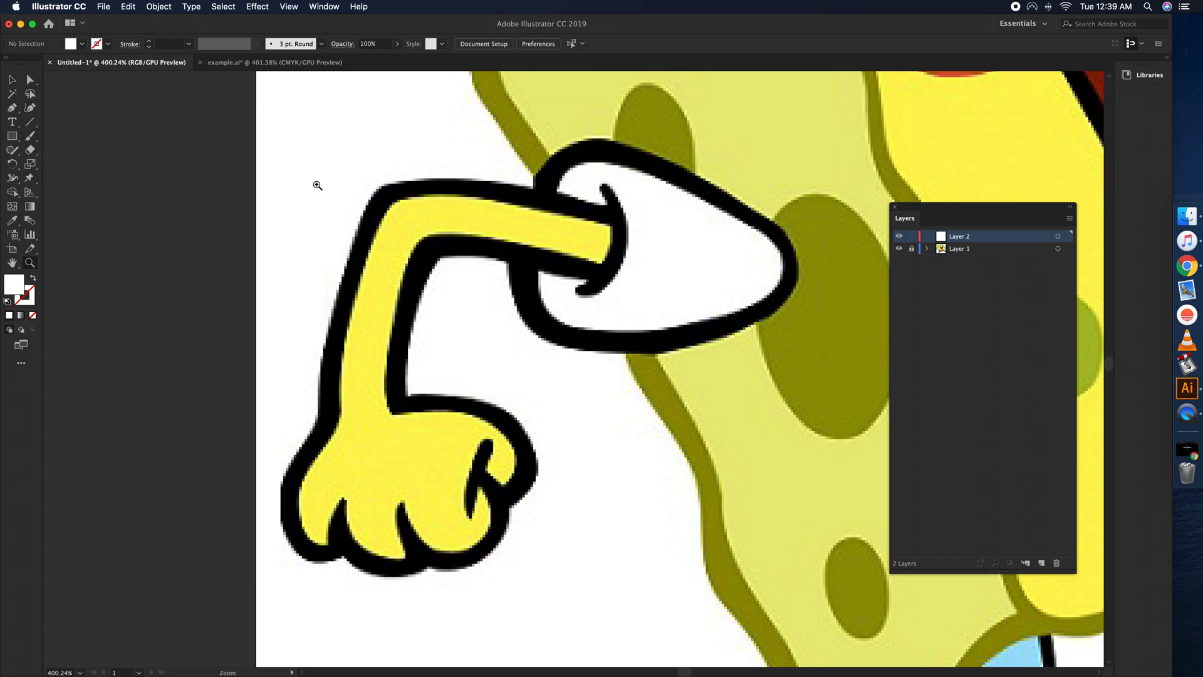
# Step: Draw a closed irregular shape of straight segments with the Pen tool below the sleeve, overlapping the fist
pyautogui.click(12, 111)
pyautogui.click(585, 379)
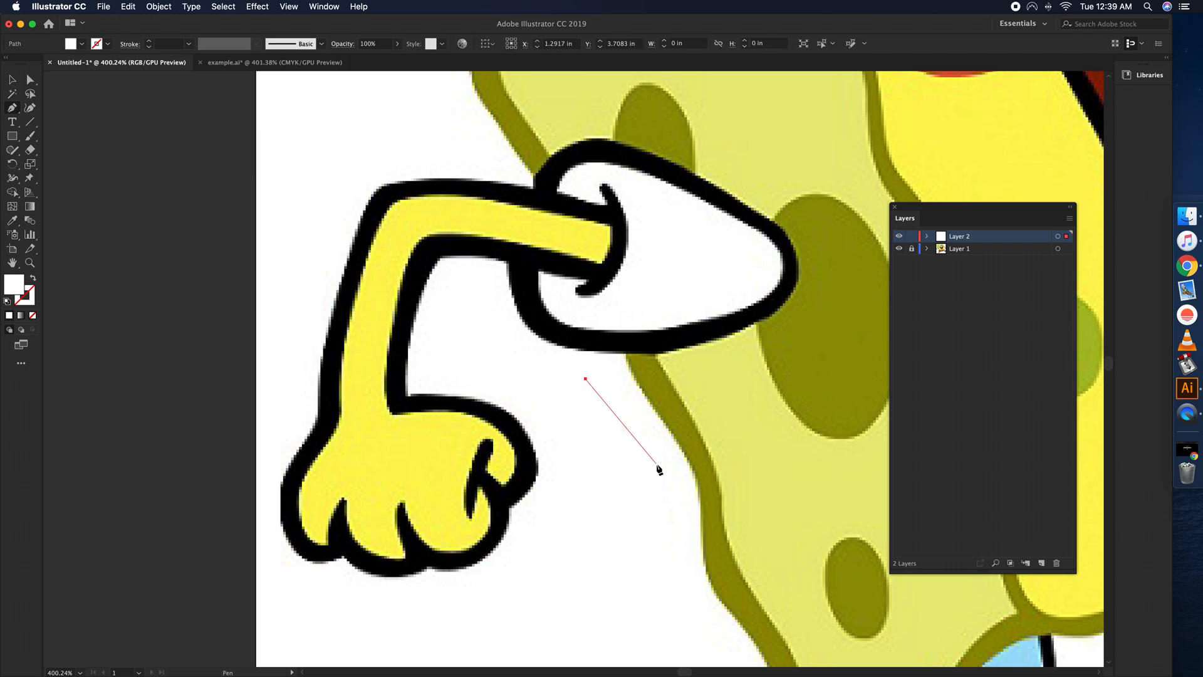
pyautogui.click(734, 393)
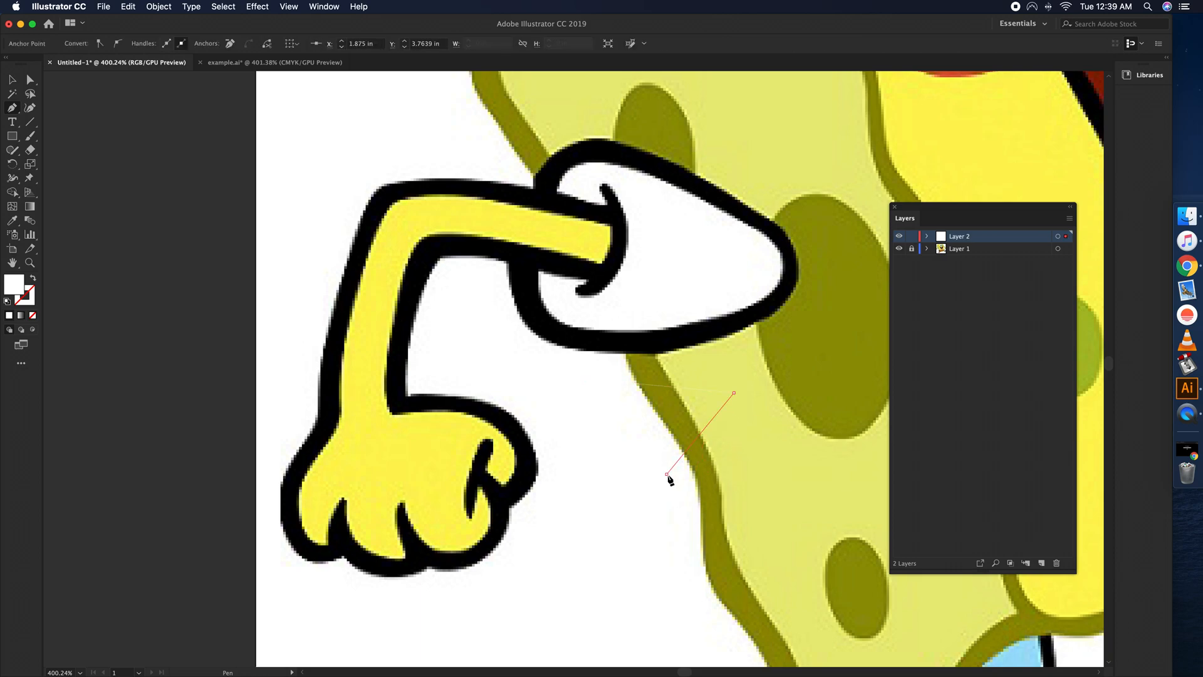
pyautogui.click(645, 552)
pyautogui.click(592, 474)
pyautogui.click(578, 552)
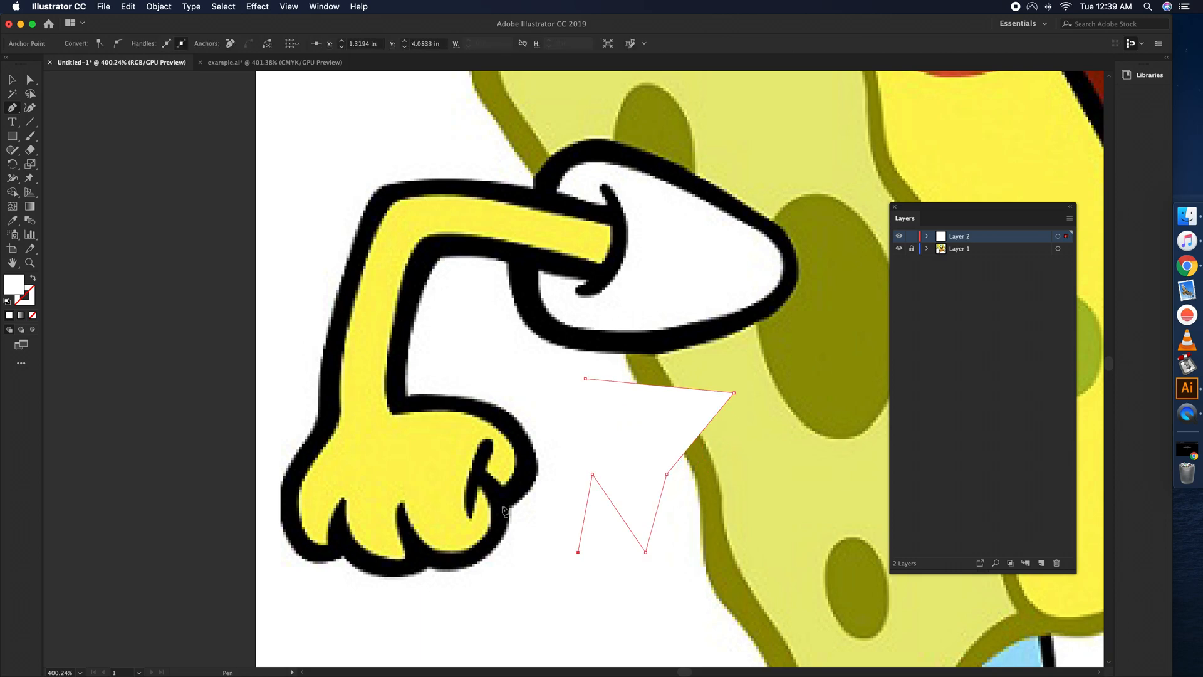
pyautogui.click(468, 482)
pyautogui.click(453, 418)
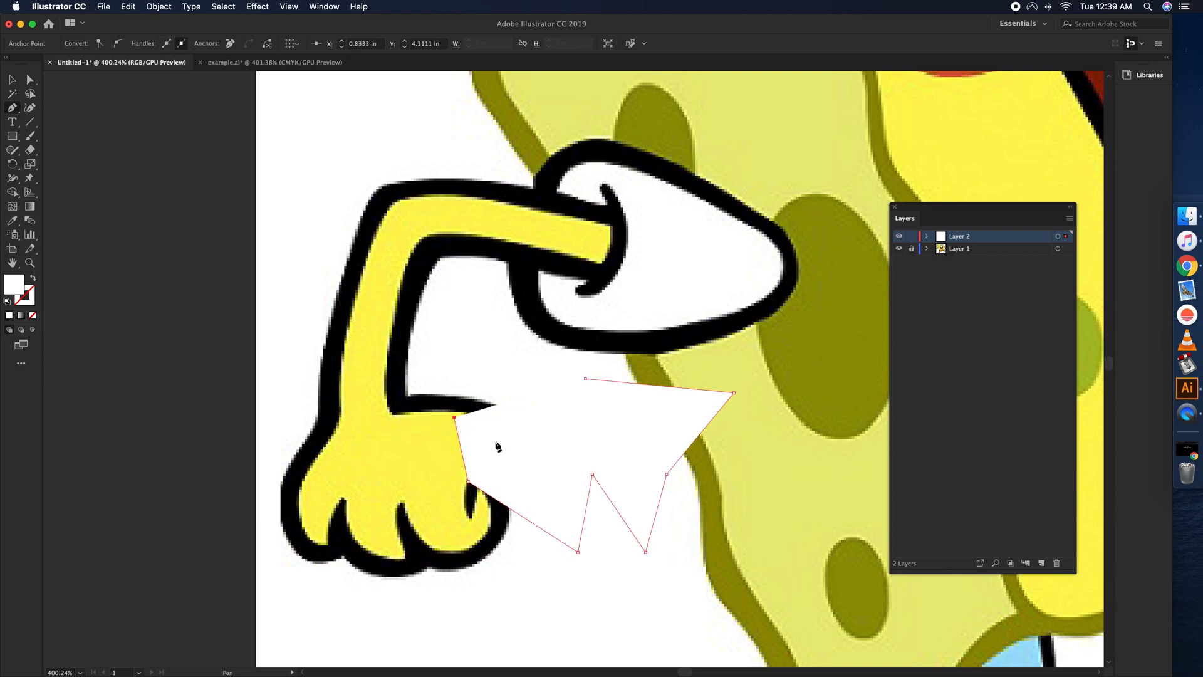
pyautogui.click(536, 442)
pyautogui.click(567, 393)
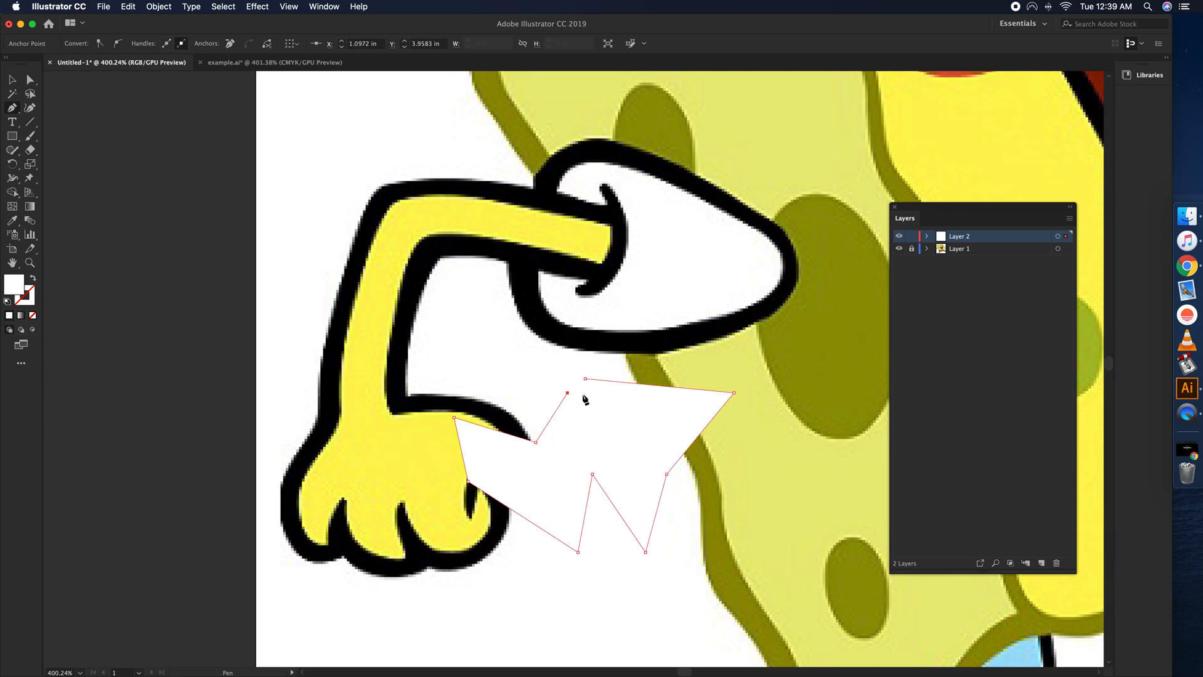
pyautogui.click(585, 380)
pyautogui.click(585, 380)
# Step: Move the closed irregular shape away from the fist onto the sponge body and deselect it
pyautogui.press('v')
pyautogui.moveTo(633, 451); pyautogui.dragTo(738, 403)
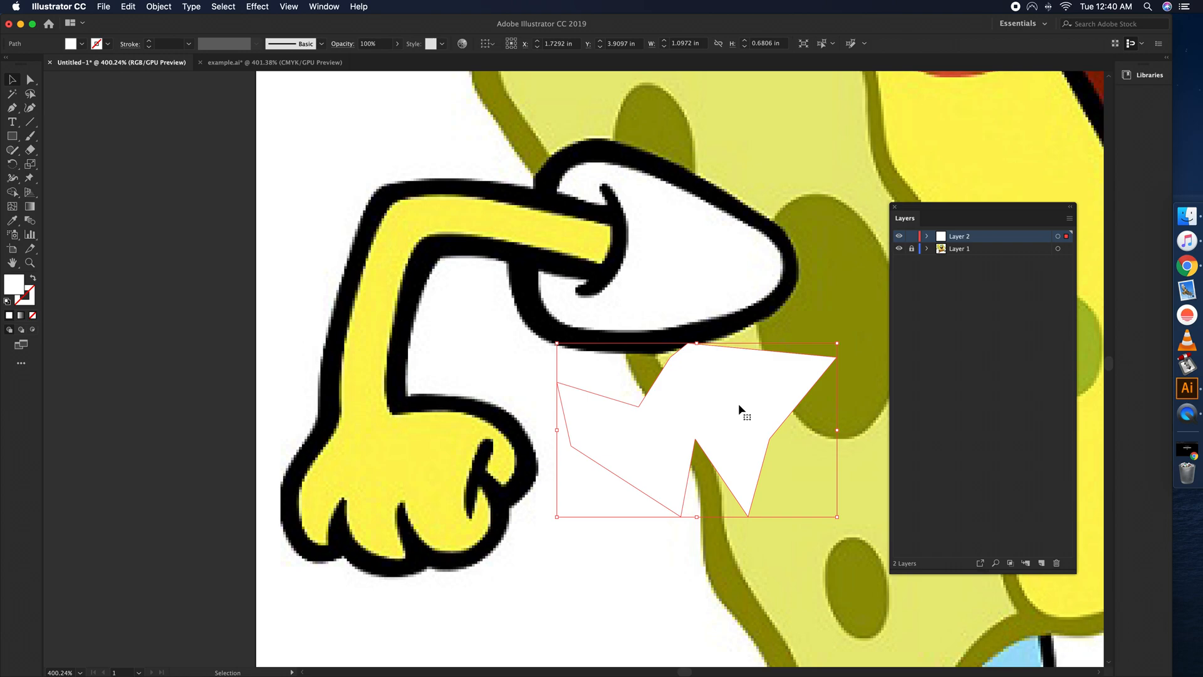
pyautogui.moveTo(739, 406)
pyautogui.mouseDown()
pyautogui.moveTo(792, 434)
pyautogui.moveTo(889, 405)
pyautogui.mouseUp()
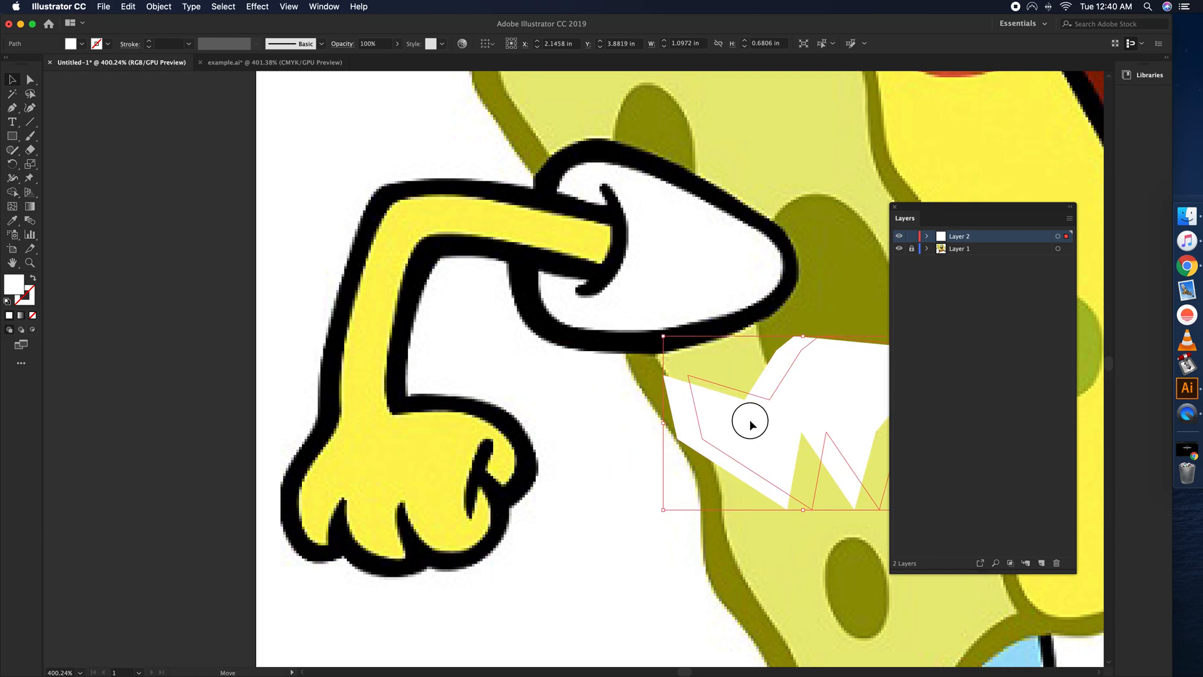
pyautogui.click(589, 315)
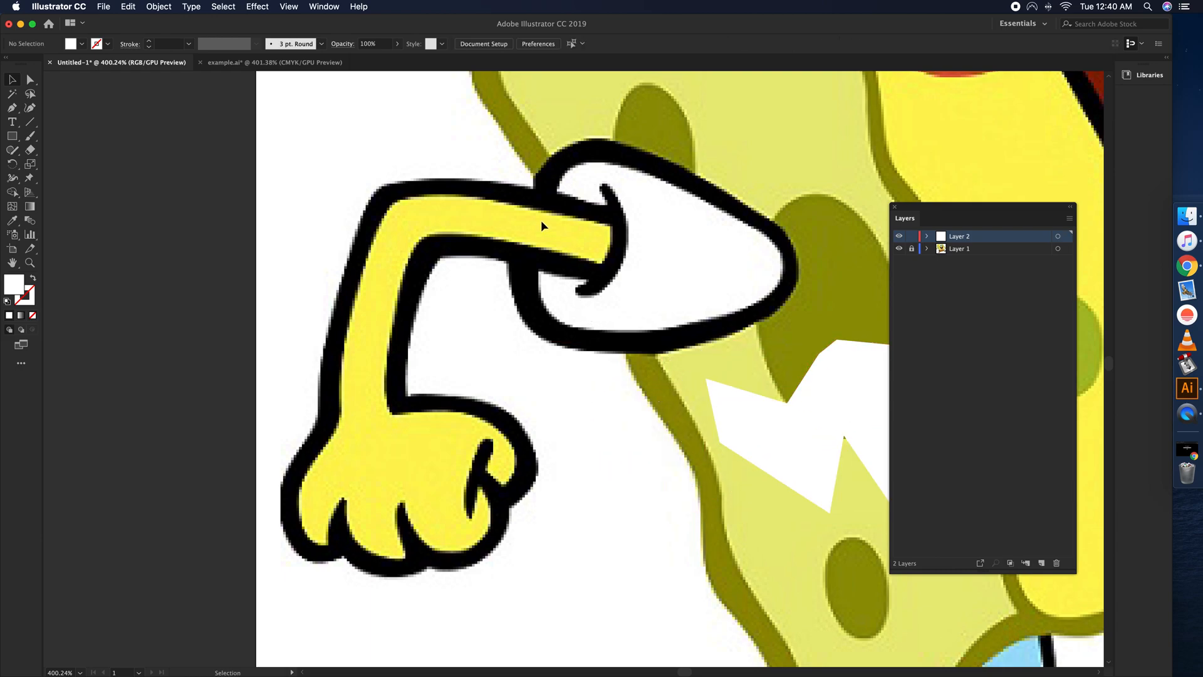
# Step: Draw an open zigzag path of straight segments with the Pen tool between the fist and the sponge body
pyautogui.press('p')
pyautogui.click(560, 371)
pyautogui.click(588, 425)
pyautogui.click(645, 509)
pyautogui.click(575, 537)
pyautogui.click(553, 599)
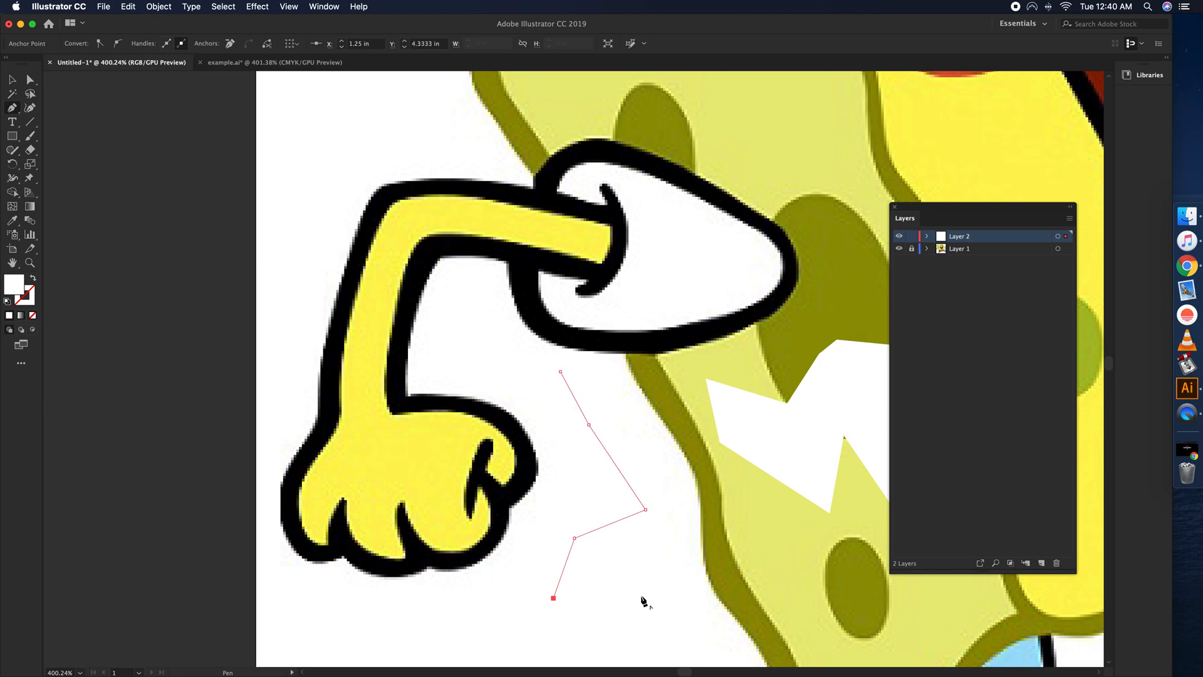
pyautogui.click(642, 594)
pyautogui.click(653, 549)
pyautogui.click(691, 580)
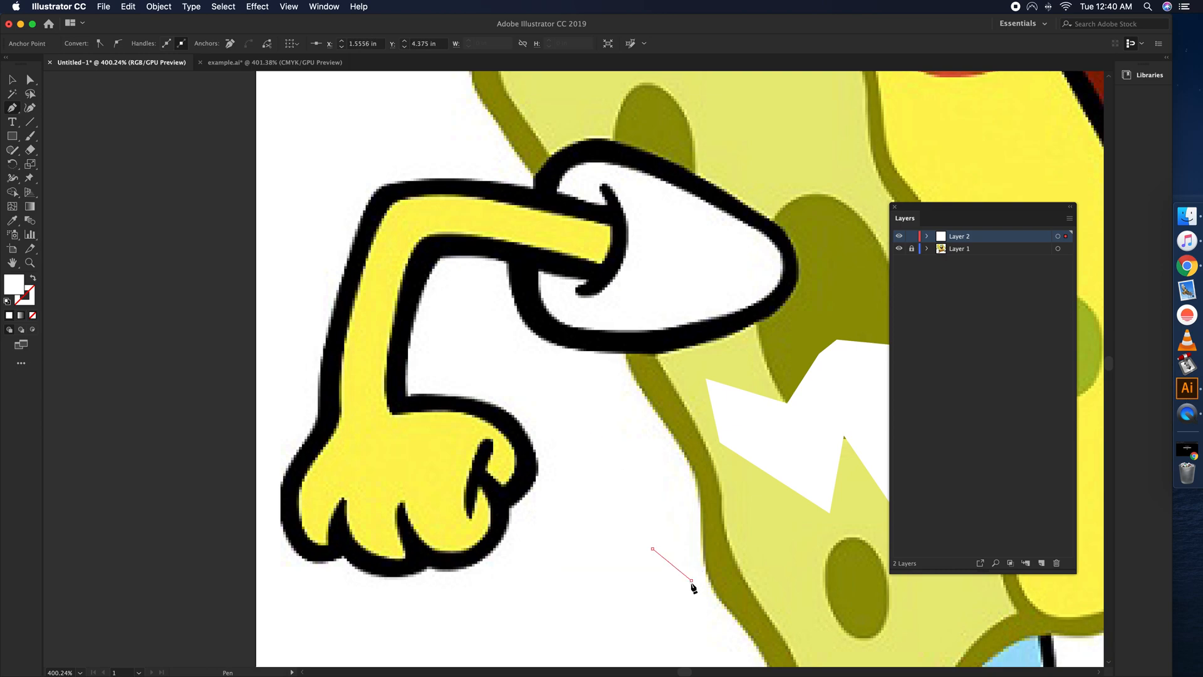
pyautogui.click(731, 555)
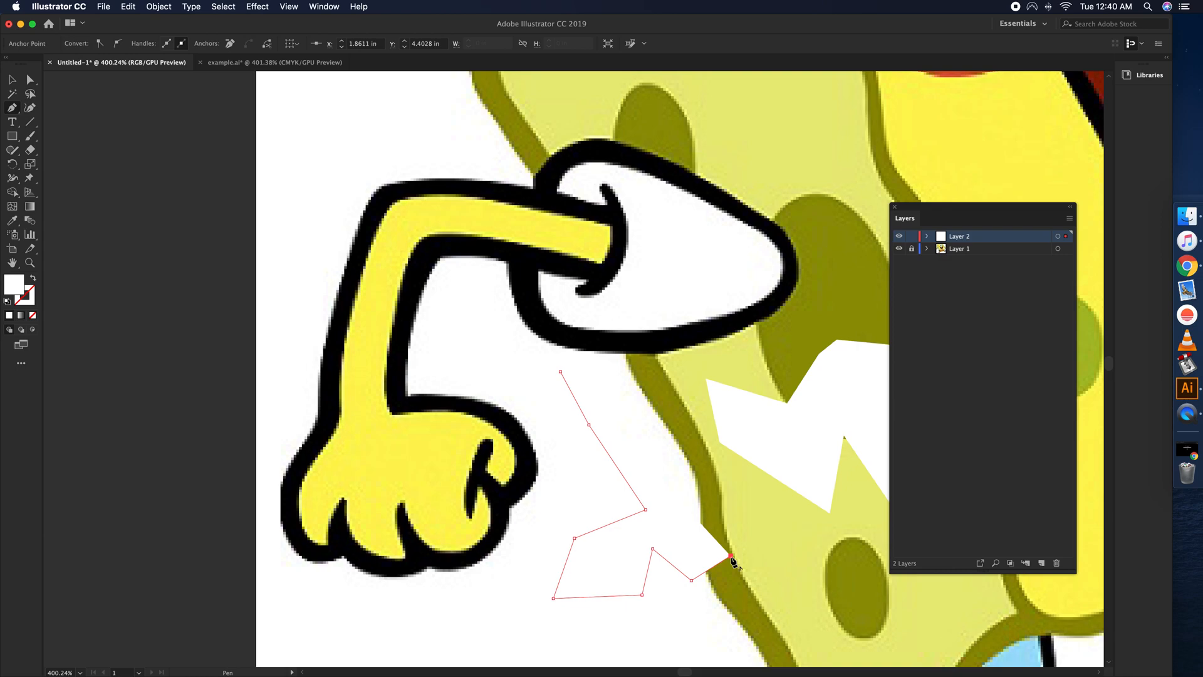
# Step: Undo every anchor point of the open zigzag path
pyautogui.press('super+z')
pyautogui.press('super+z')
pyautogui.press('super+z')
pyautogui.press('super+z')
pyautogui.press('super+z')
pyautogui.press('super+z')
pyautogui.press('super+z')
pyautogui.press('super+z')
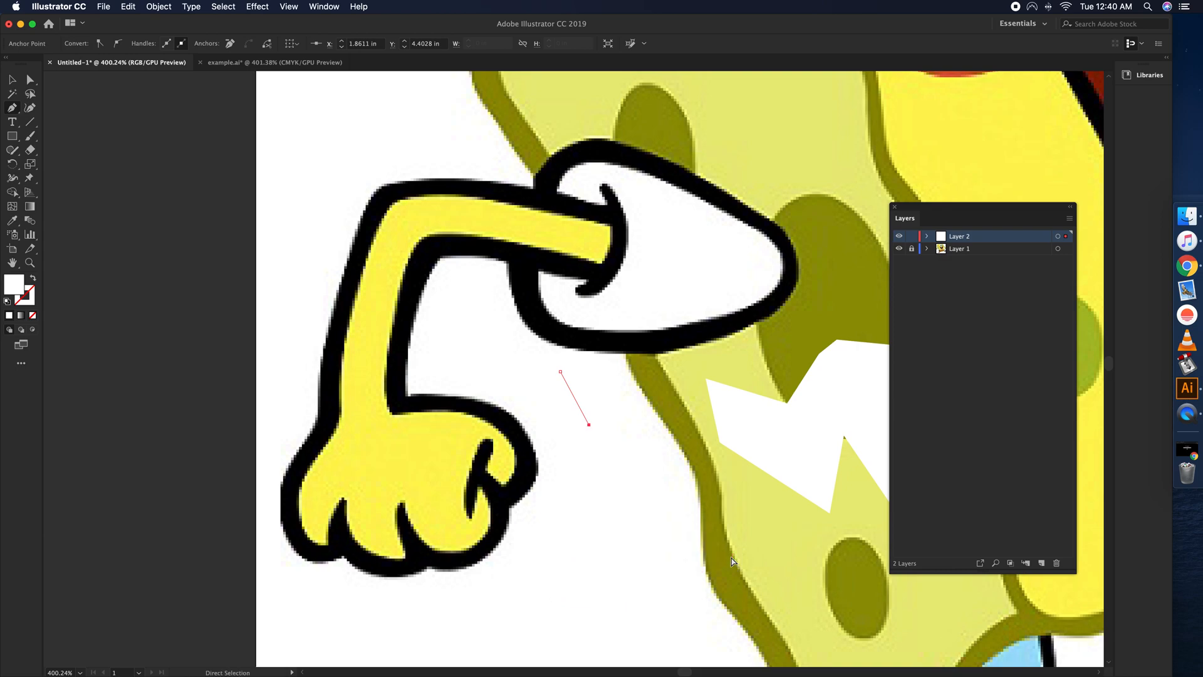
pyautogui.press('super+z')
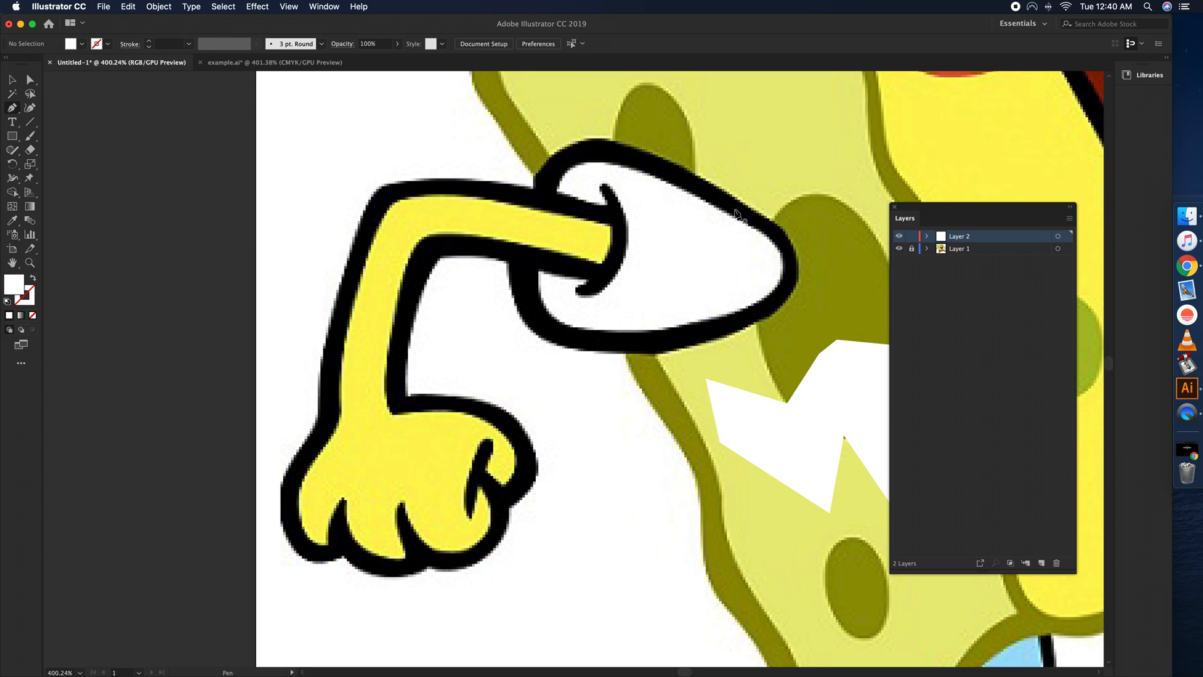
# Step: Try a first outline segment from where the arm meets the sleeve to the sleeve's upper edge, and undo it
pyautogui.click(532, 187)
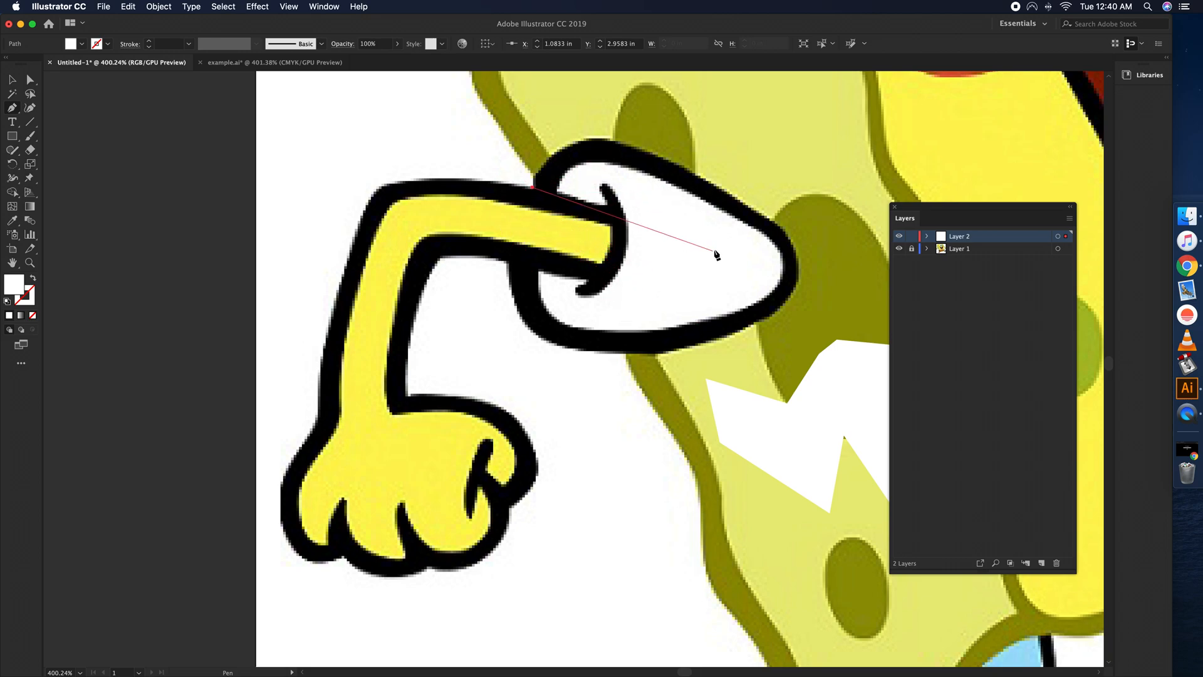
pyautogui.click(609, 138)
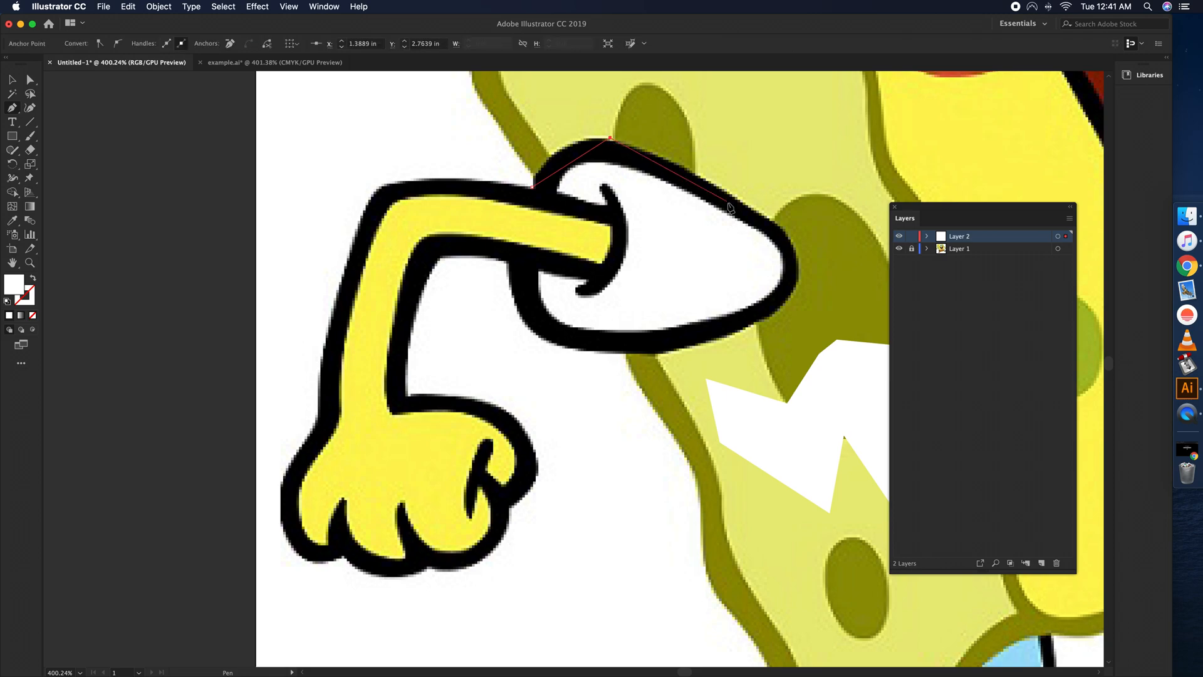
pyautogui.press('cmd+z')
pyautogui.moveTo(606, 139); pyautogui.dragTo(616, 144)
pyautogui.press('super+z')
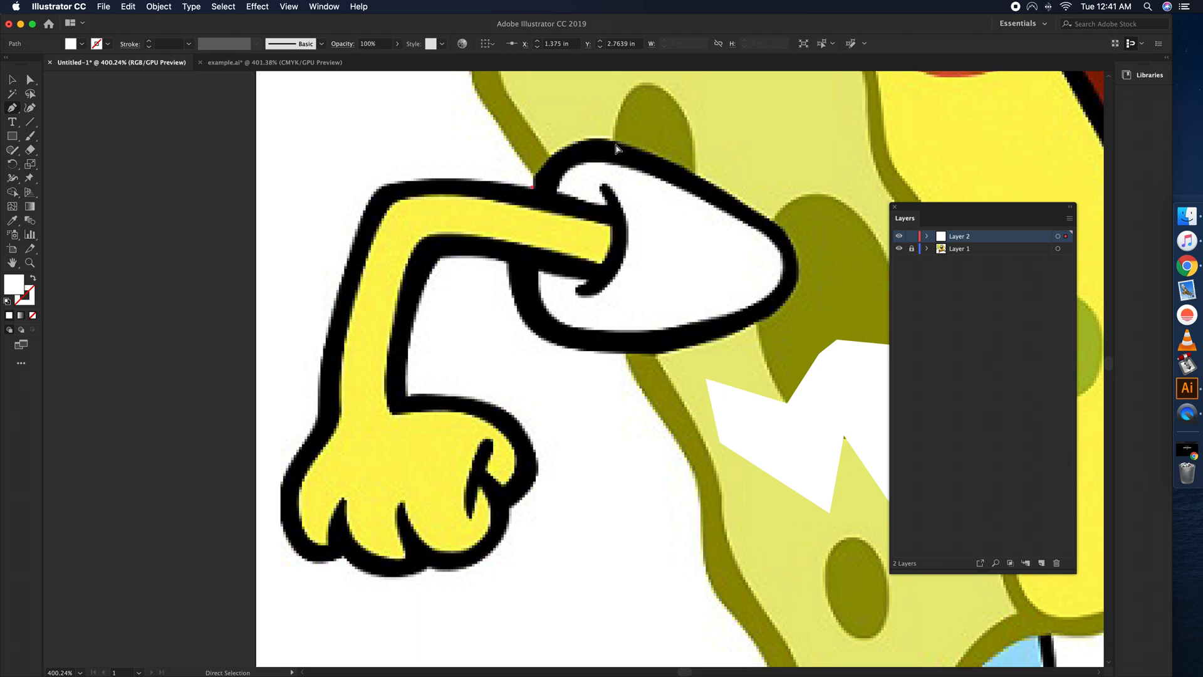
# Step: Trace the white sleeve's outer outline with curved Pen tool segments from the arm's upper edge around to its lower edge, leaving the path open
pyautogui.click(532, 187)
pyautogui.click(532, 187)
pyautogui.moveTo(605, 138); pyautogui.dragTo(679, 133)
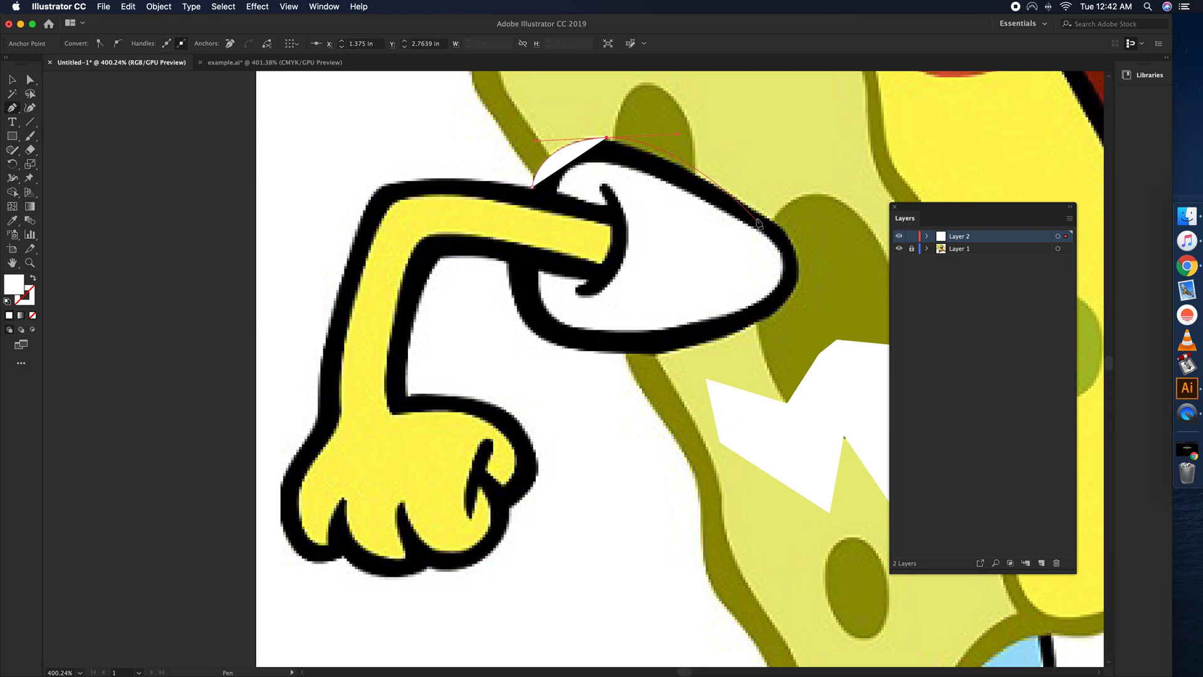
pyautogui.click(794, 251)
pyautogui.moveTo(795, 261); pyautogui.dragTo(790, 276)
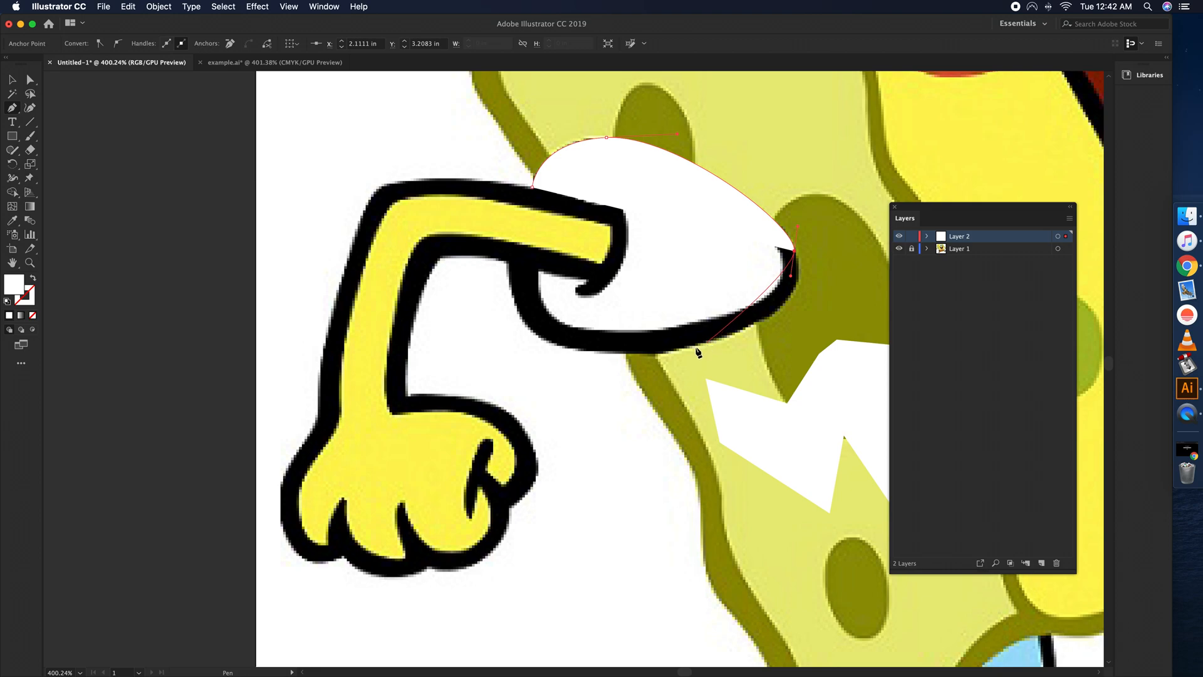
pyautogui.moveTo(692, 346)
pyautogui.mouseDown()
pyautogui.moveTo(571, 359)
pyautogui.moveTo(568, 380)
pyautogui.mouseUp()
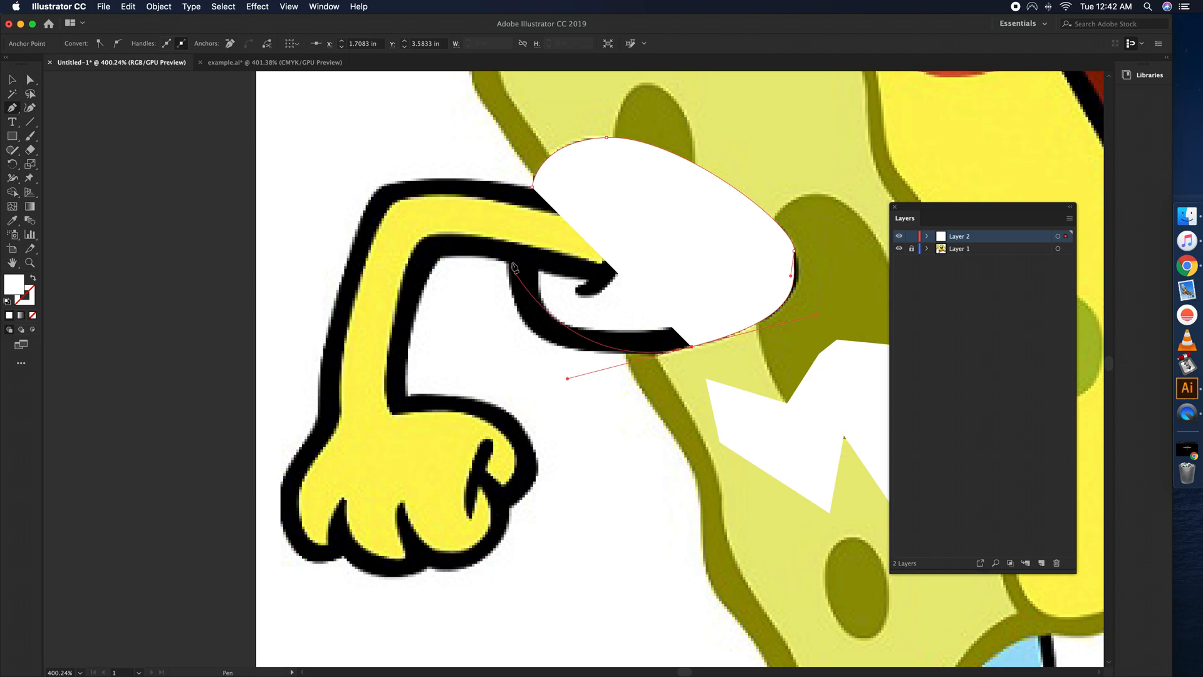
pyautogui.click(524, 322)
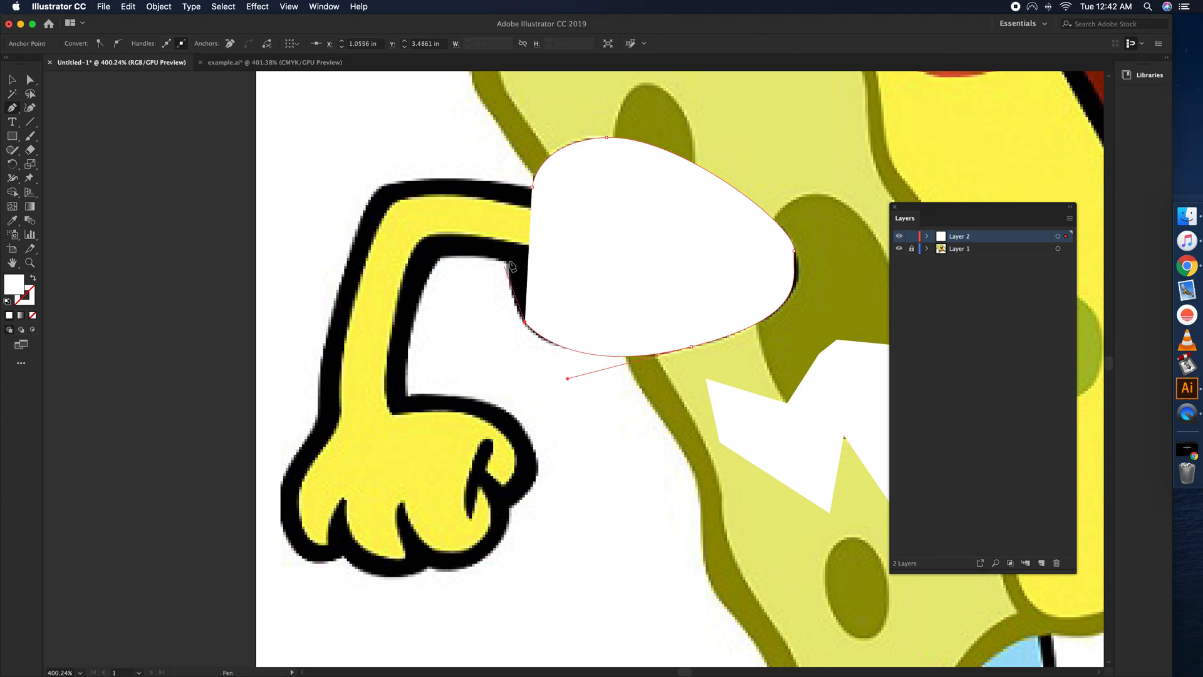
pyautogui.moveTo(507, 265); pyautogui.dragTo(503, 222)
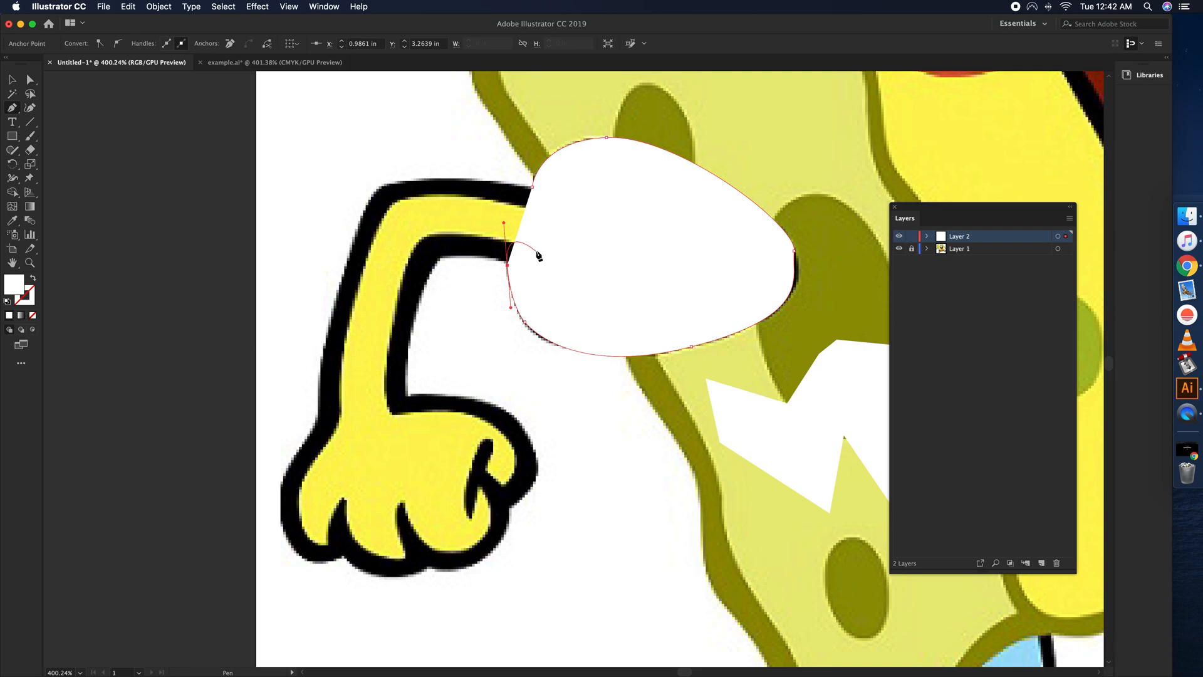
pyautogui.press('Escape')
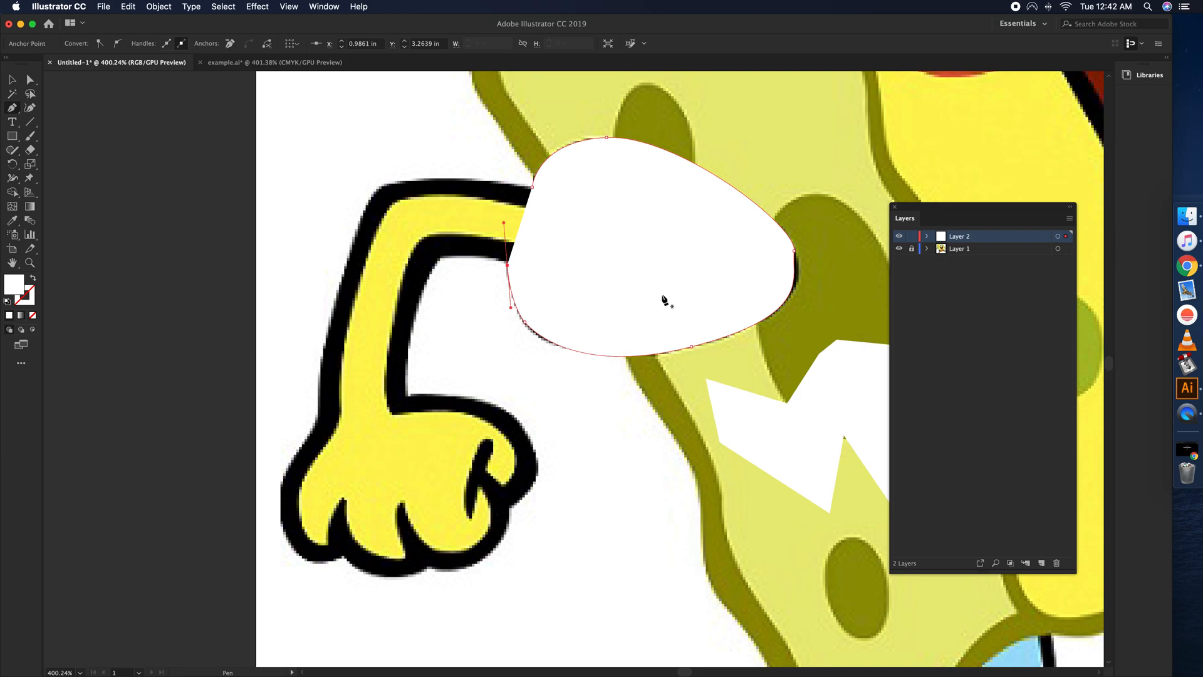
# Step: Set the traced sleeve outline's fill to None and deselect the path
pyautogui.click(31, 300)
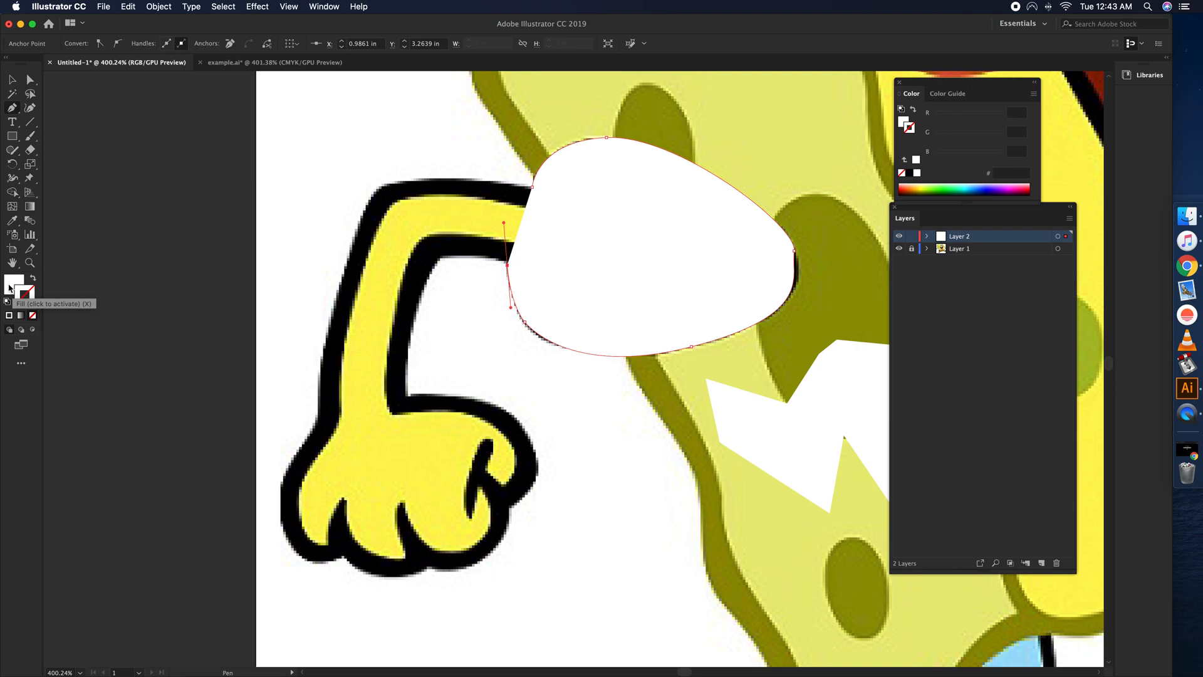
pyautogui.click(9, 287)
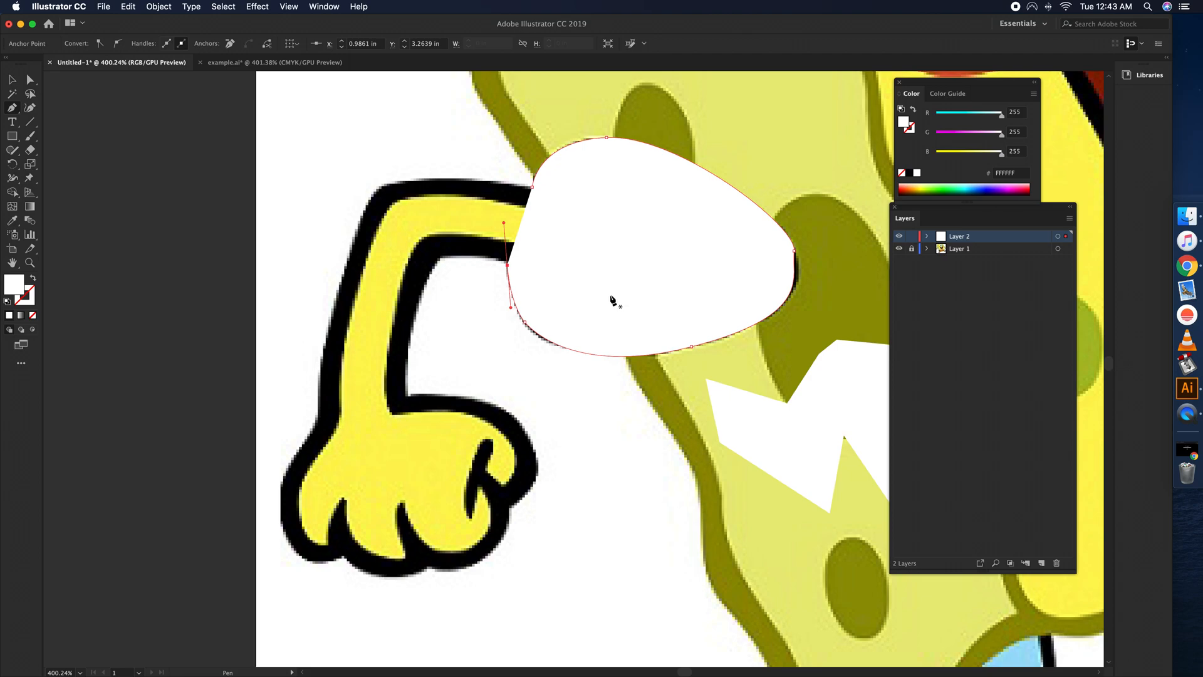
pyautogui.click(13, 82)
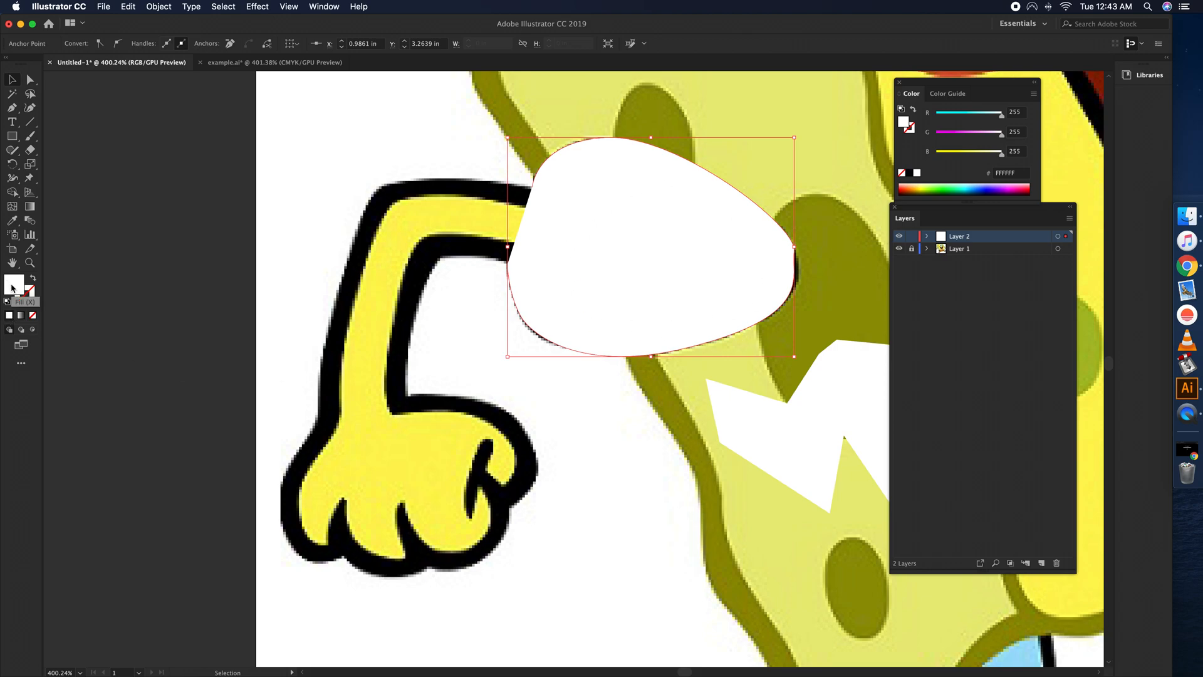
pyautogui.click(33, 316)
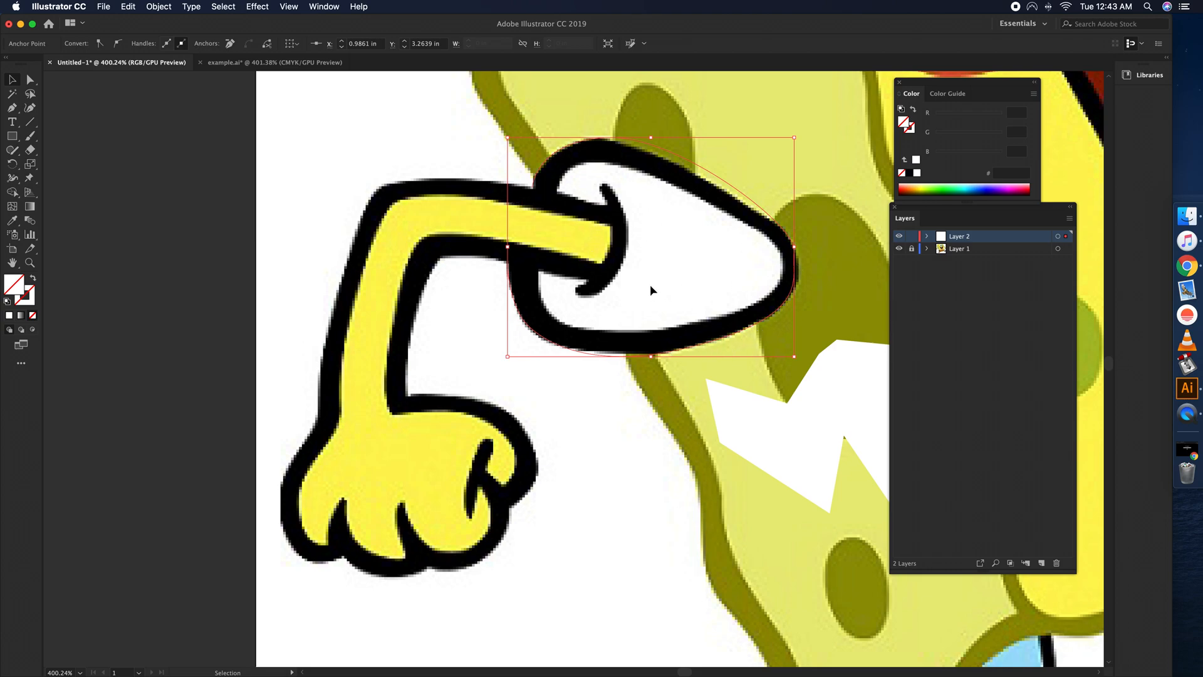
pyautogui.click(12, 82)
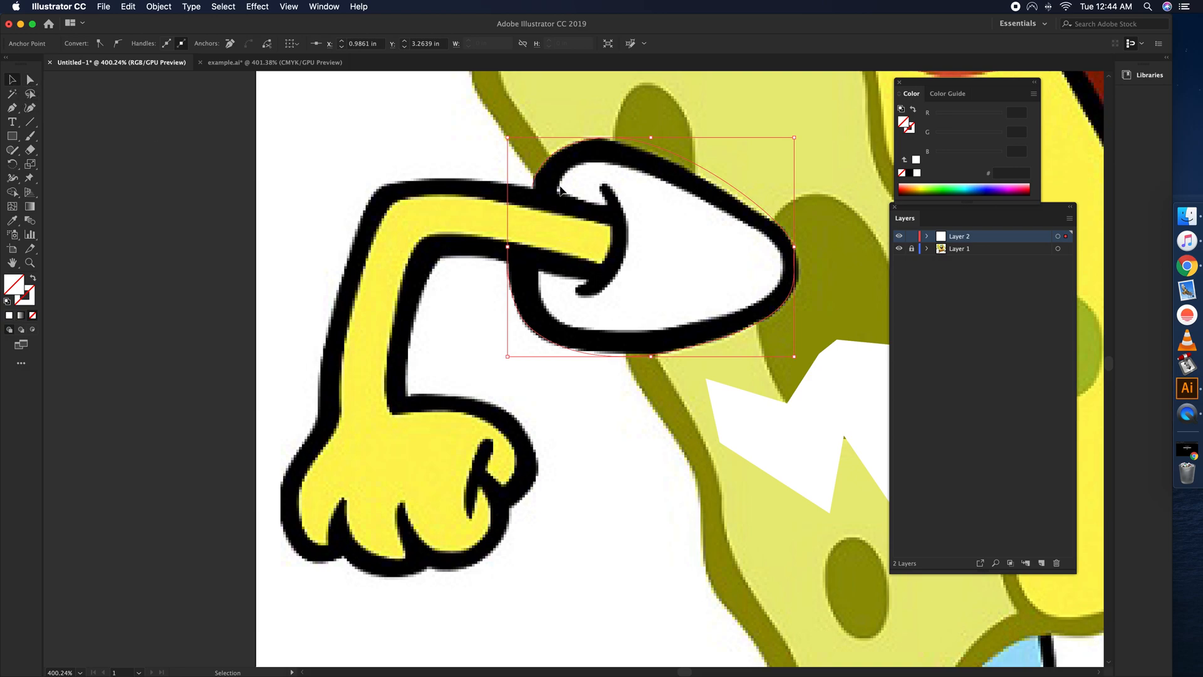
pyautogui.click(486, 154)
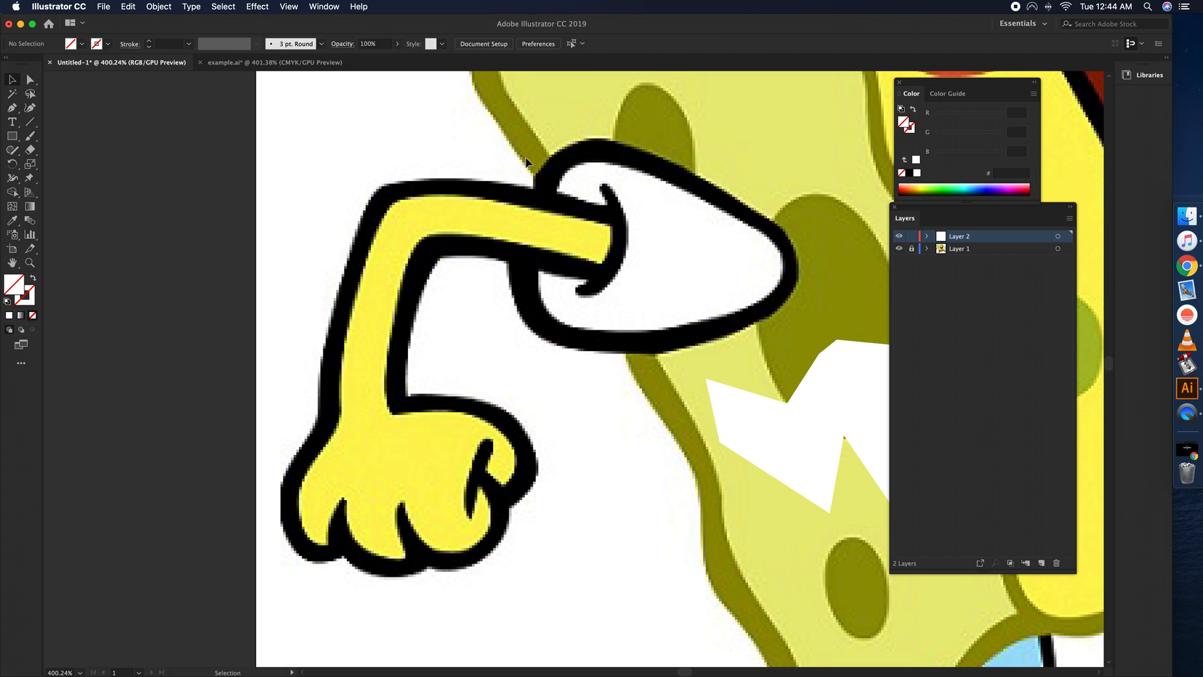
# Step: Try a dark red #773131 stroke on the traced sleeve outline, reset the stroke to None and deselect the path
pyautogui.click(614, 356)
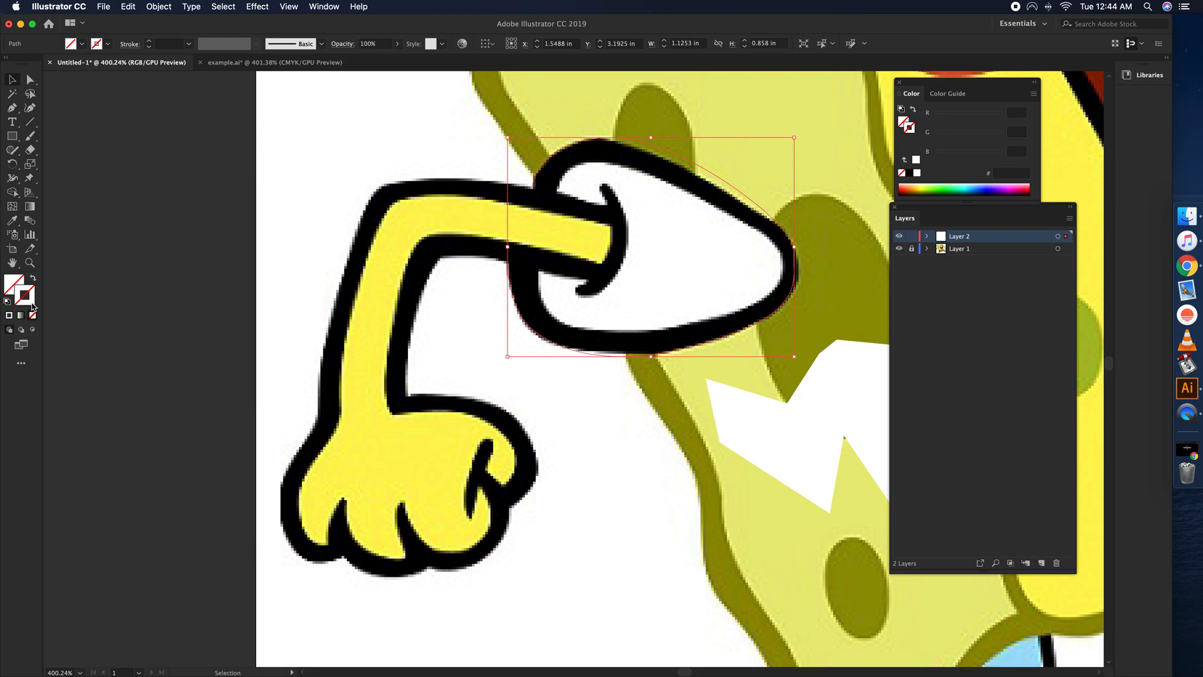
pyautogui.doubleClick(26, 295)
pyautogui.click(100, 186)
pyautogui.click(288, 108)
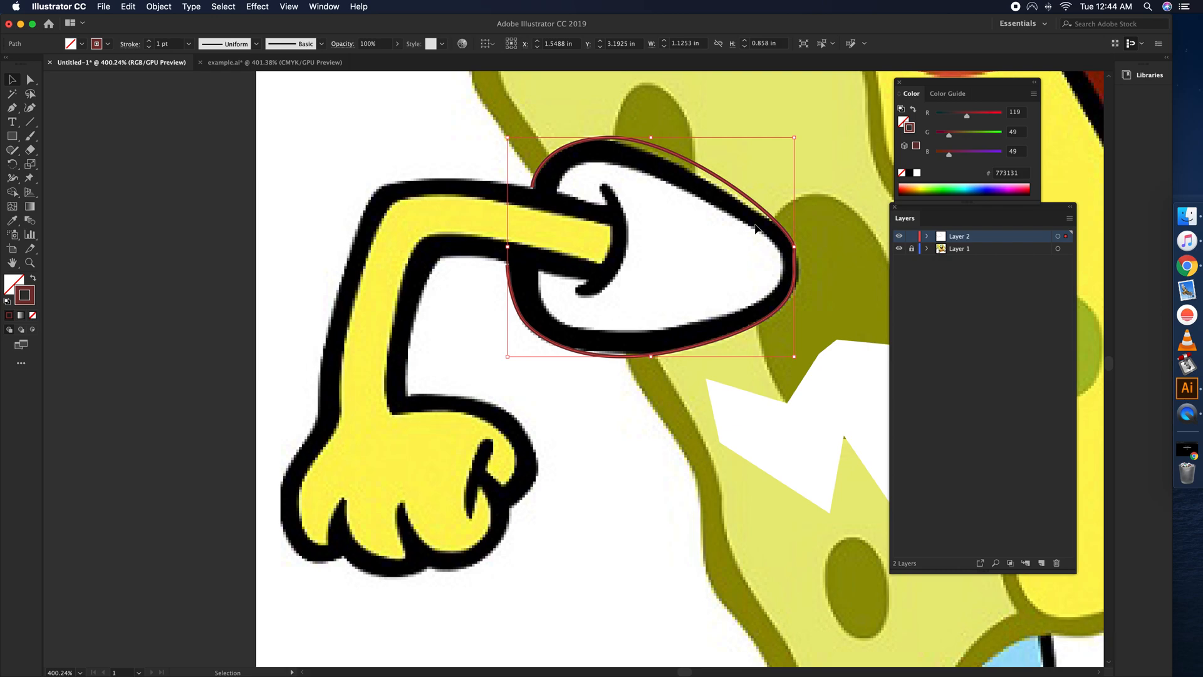
pyautogui.click(33, 316)
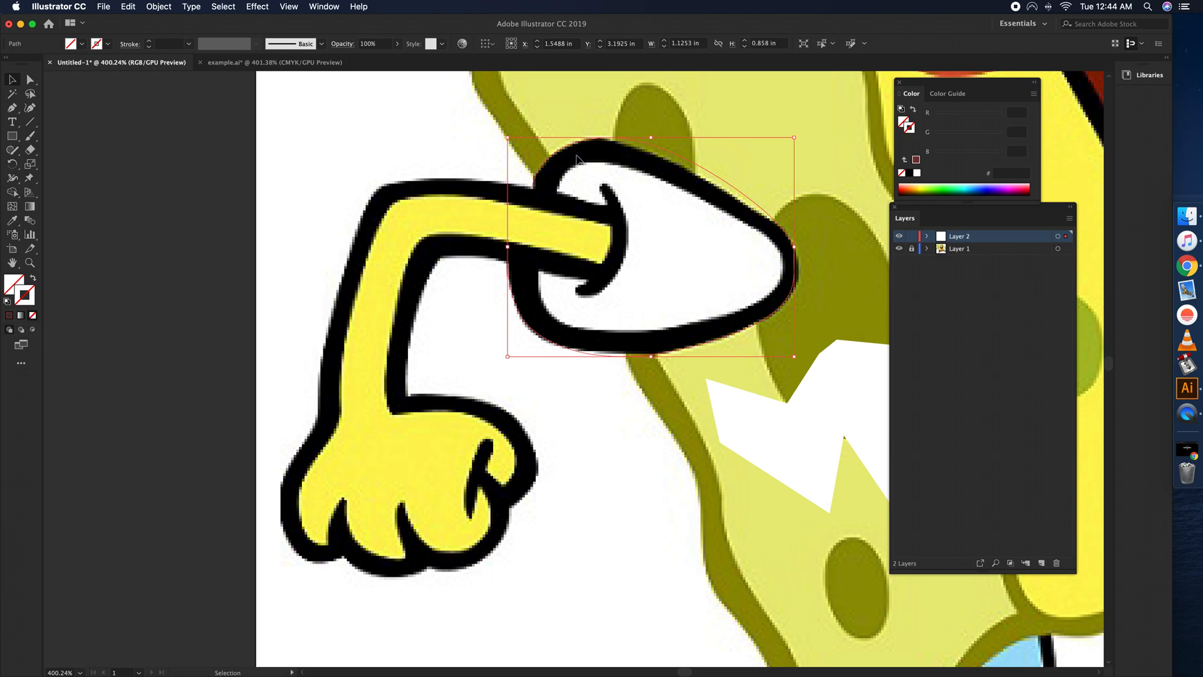
pyautogui.click(482, 152)
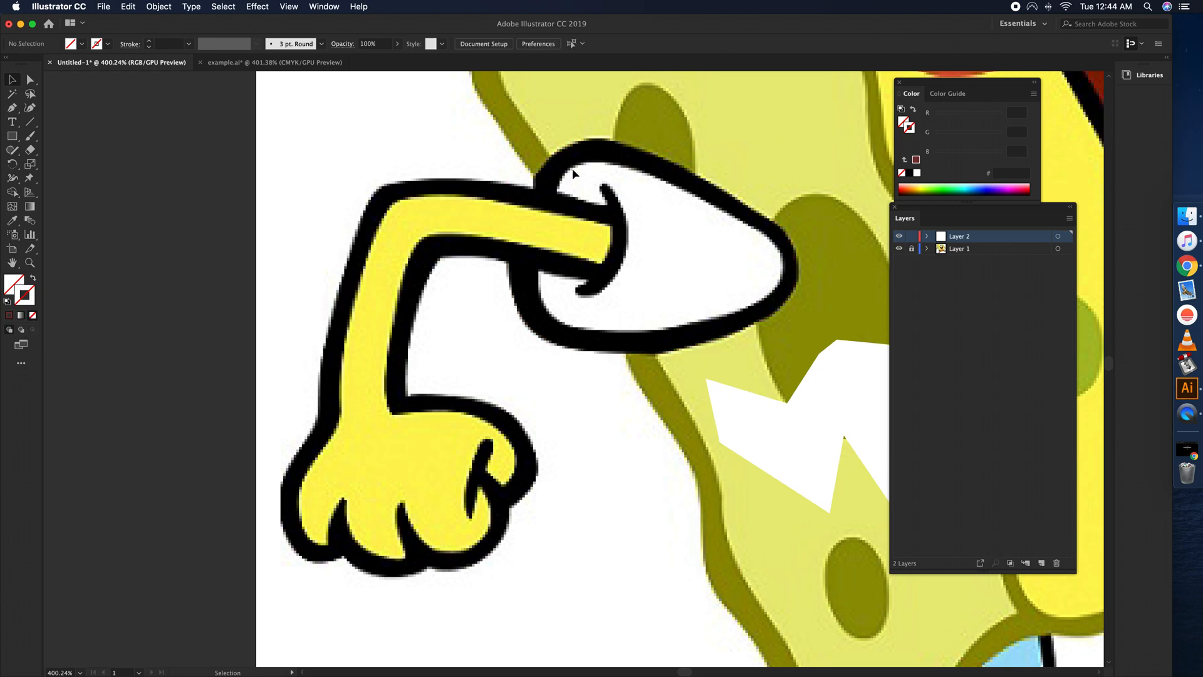
# Step: Direct-select the anchor point at the top of the sleeve outline and shift it slightly back toward the arm
pyautogui.click(575, 151)
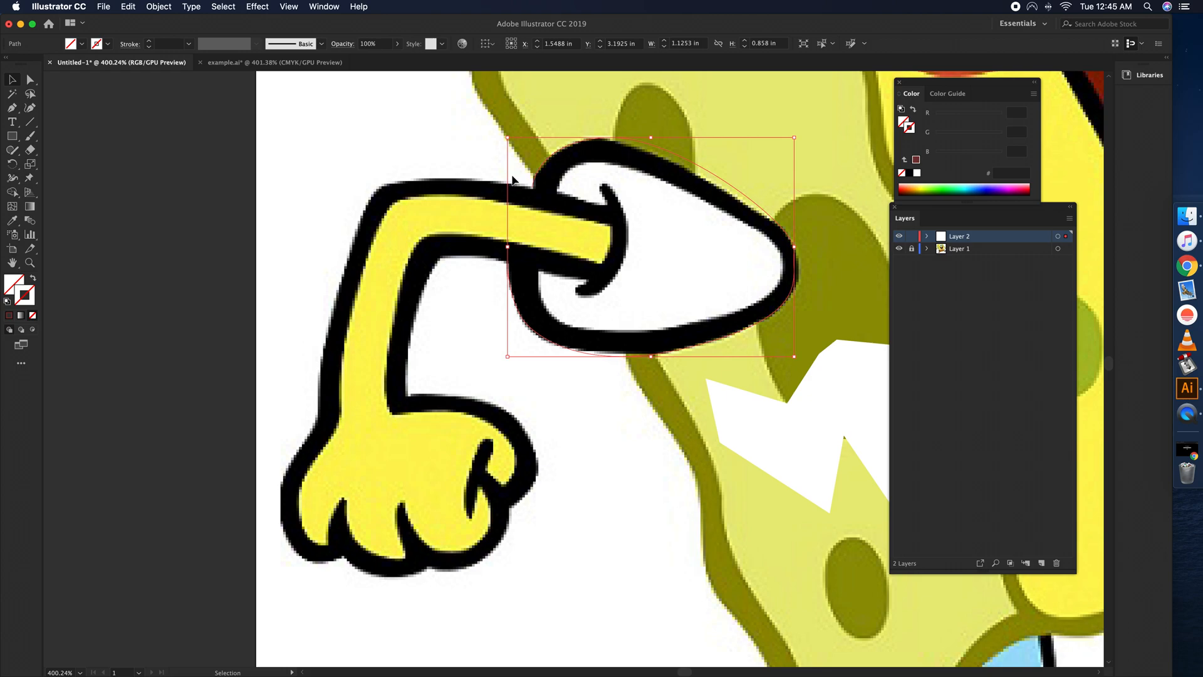
pyautogui.click(28, 80)
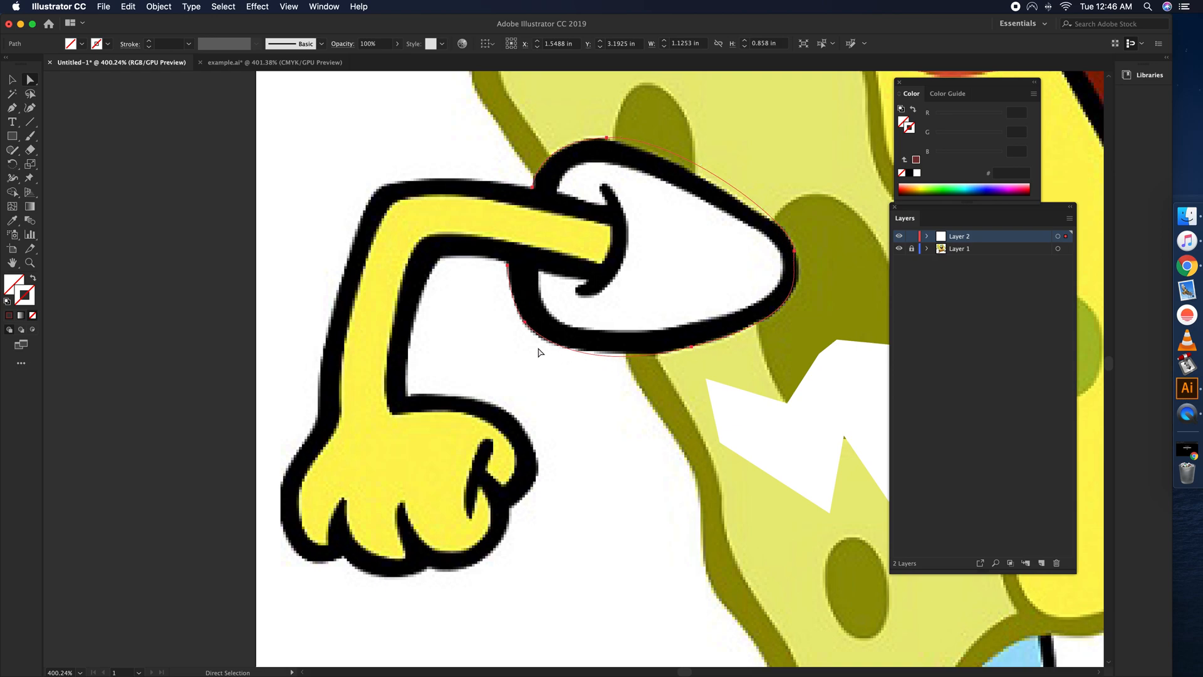
pyautogui.press('z')
pyautogui.moveTo(631, 274); pyautogui.dragTo(620, 347)
pyautogui.press('space')
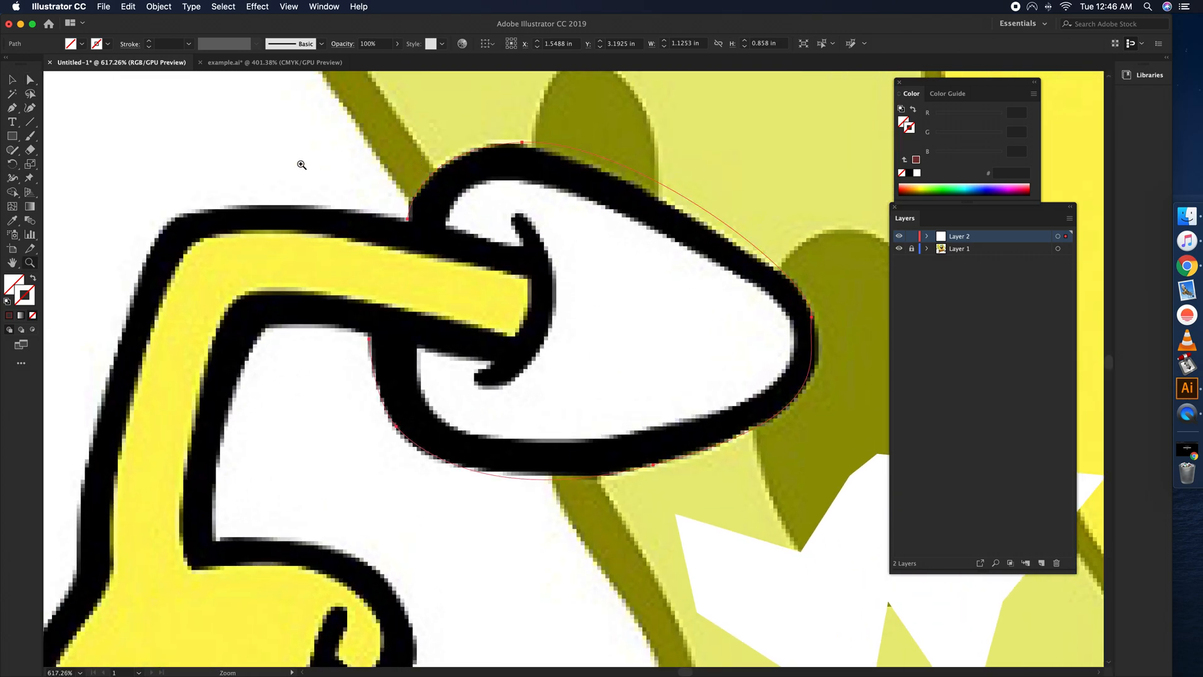
pyautogui.click(31, 80)
pyautogui.click(523, 144)
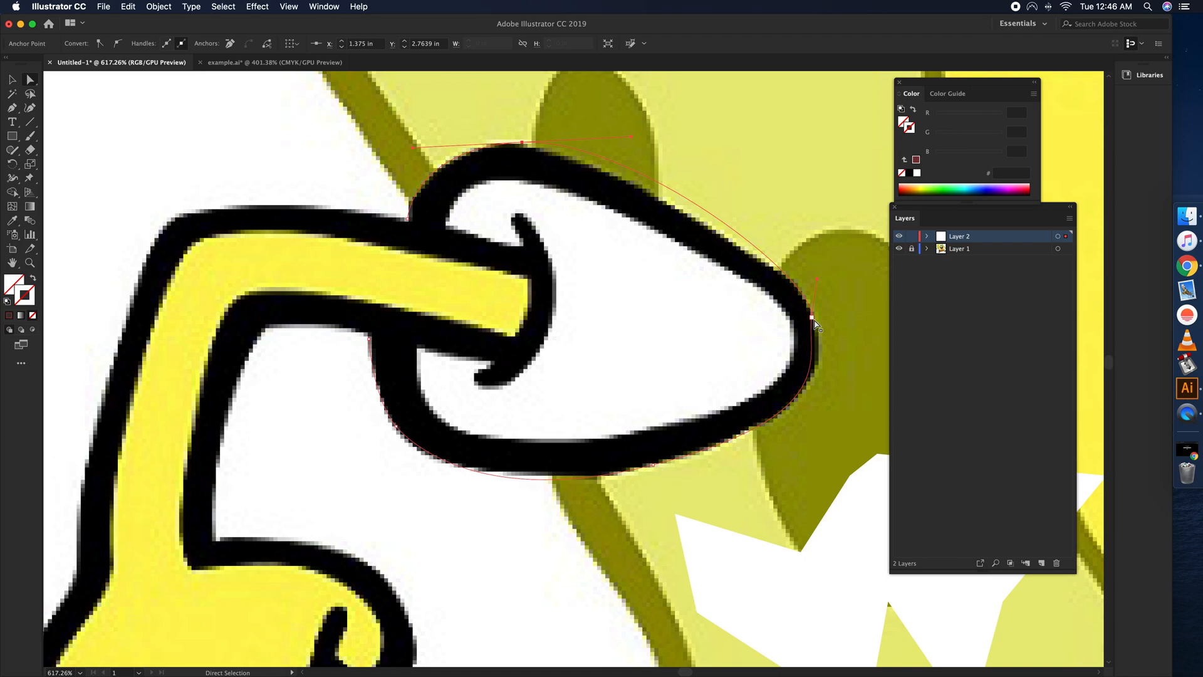
pyautogui.scroll(1, 530, 145)
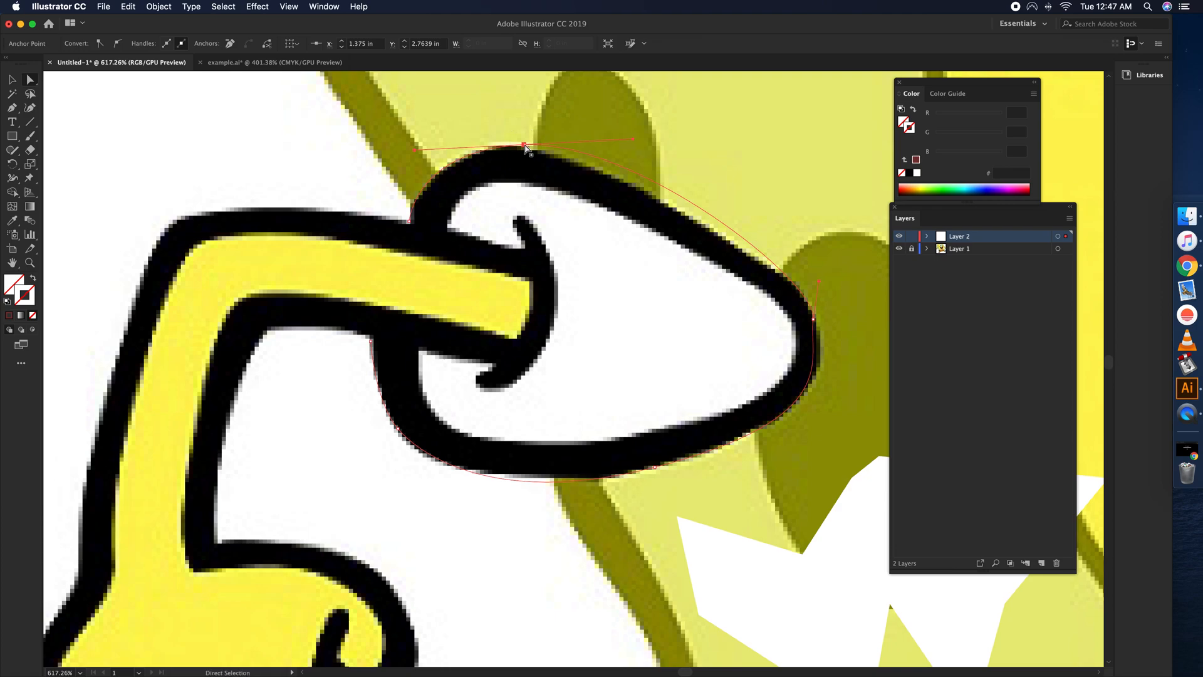
pyautogui.moveTo(525, 148); pyautogui.dragTo(519, 149)
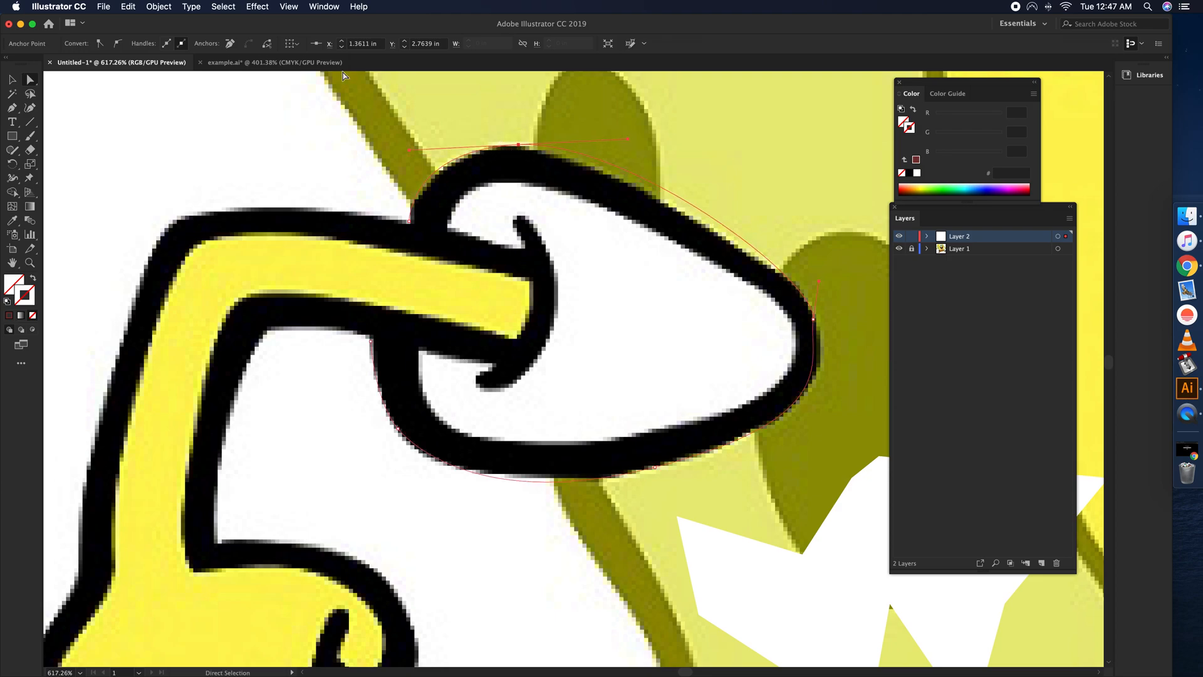
# Step: Turn off Snap to Pixel and check the Smart Guides setting
pyautogui.click(289, 6)
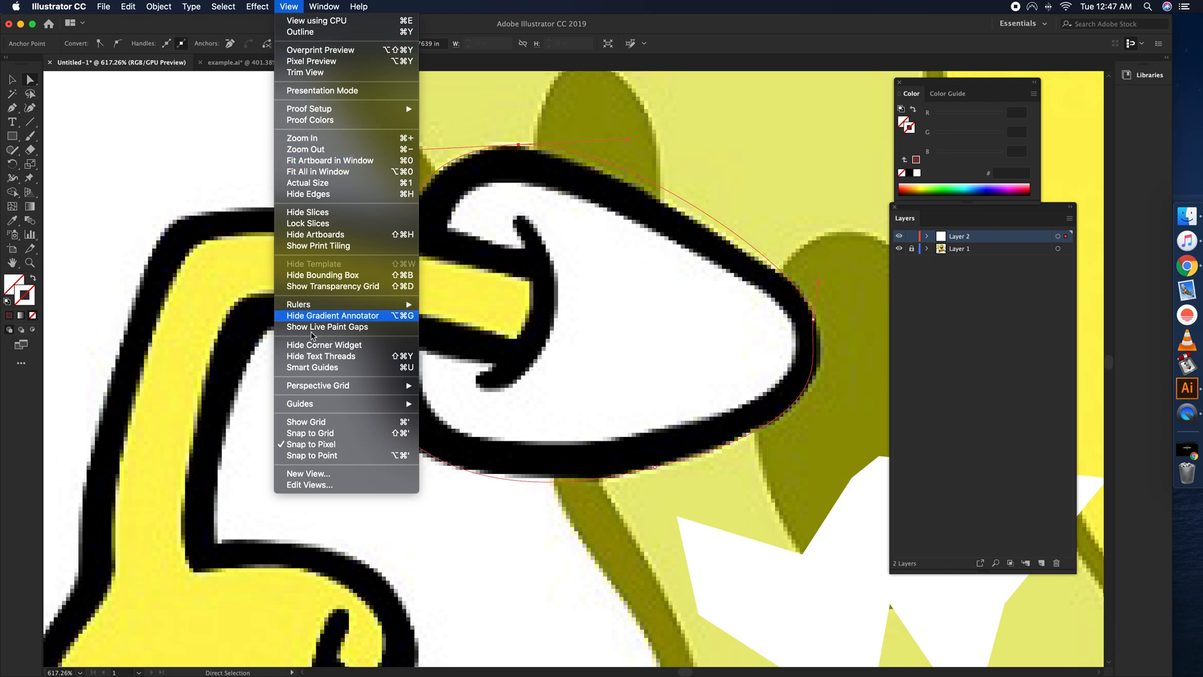
pyautogui.click(308, 445)
pyautogui.click(289, 6)
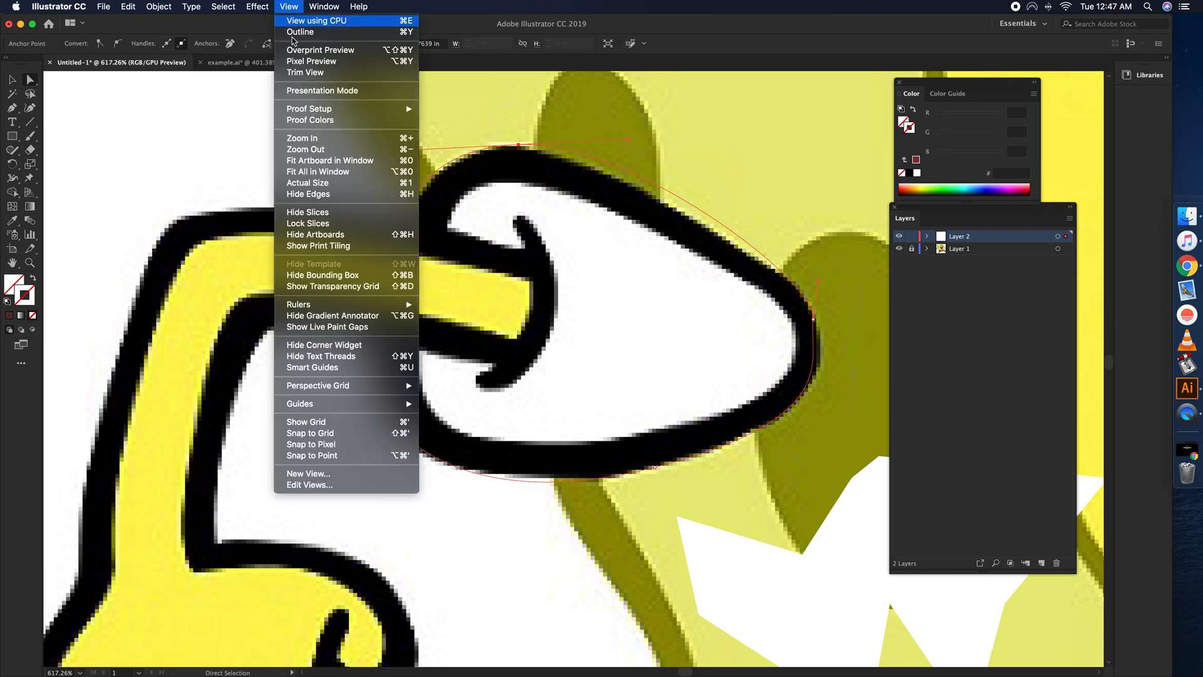
pyautogui.moveTo(331, 405)
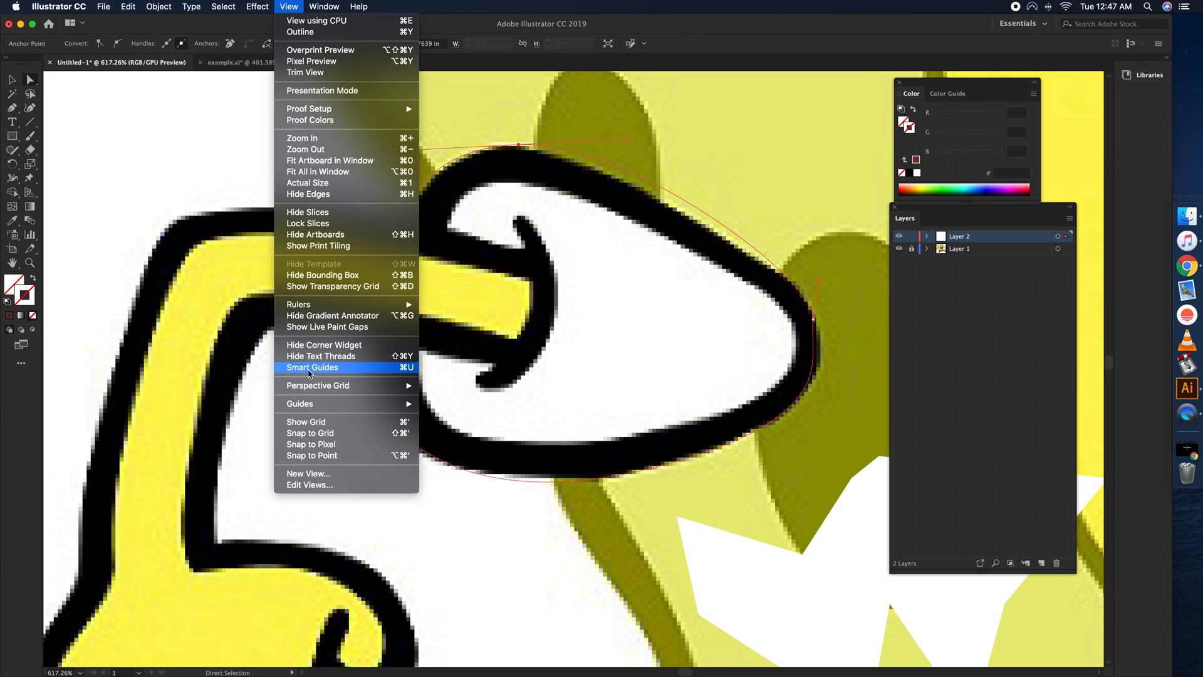
pyautogui.click(290, 369)
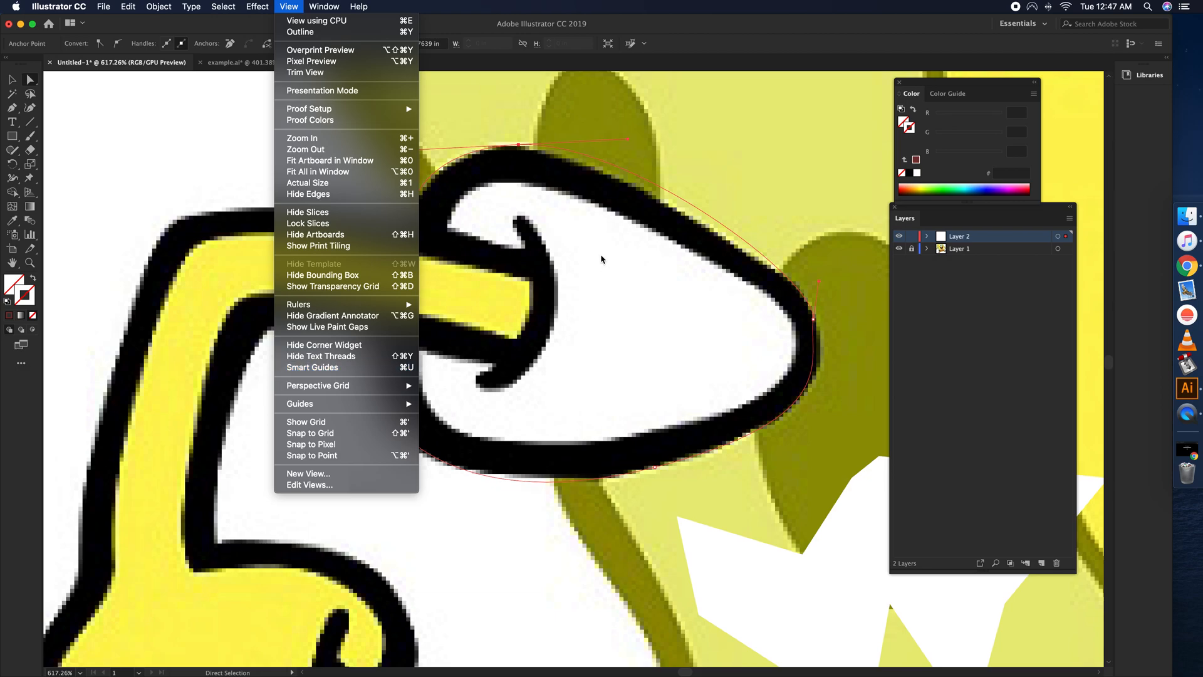
# Step: Fine-tune the sleeve's top anchor point and shorten the facing handles so the upper curve follows the sleeve's edge toward its rounded tip
pyautogui.moveTo(518, 146); pyautogui.dragTo(515, 149)
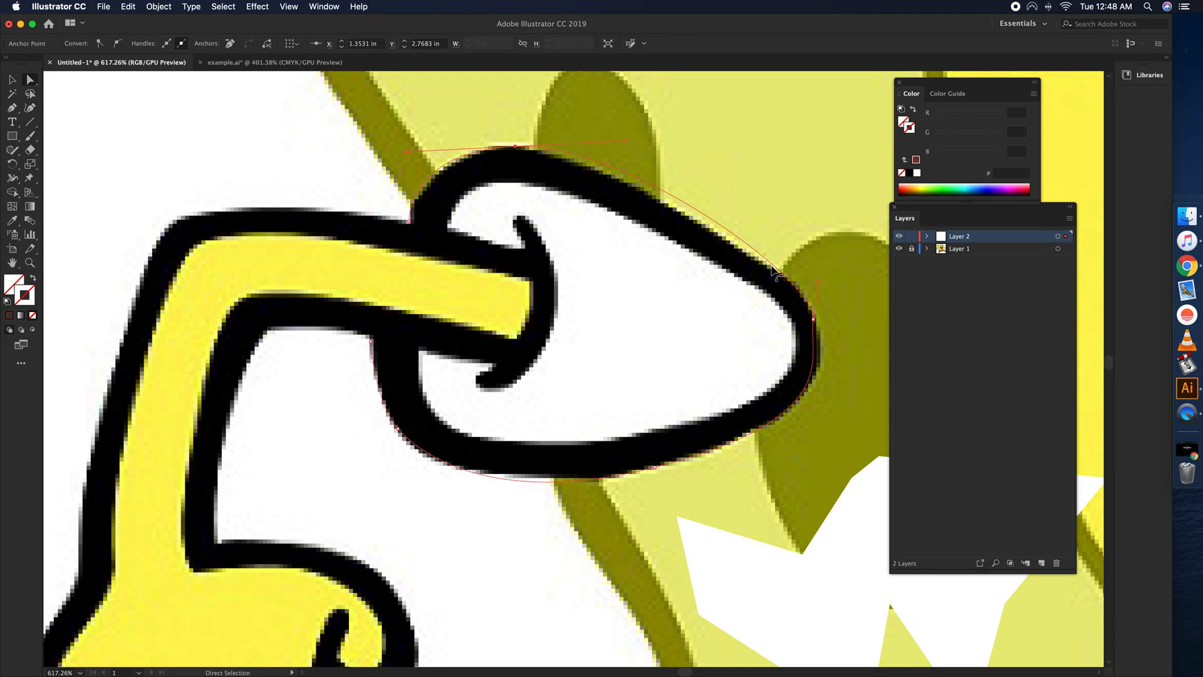
pyautogui.moveTo(787, 279); pyautogui.dragTo(795, 305)
pyautogui.moveTo(625, 146); pyautogui.dragTo(579, 147)
pyautogui.moveTo(820, 282); pyautogui.dragTo(810, 286)
pyautogui.click(815, 318)
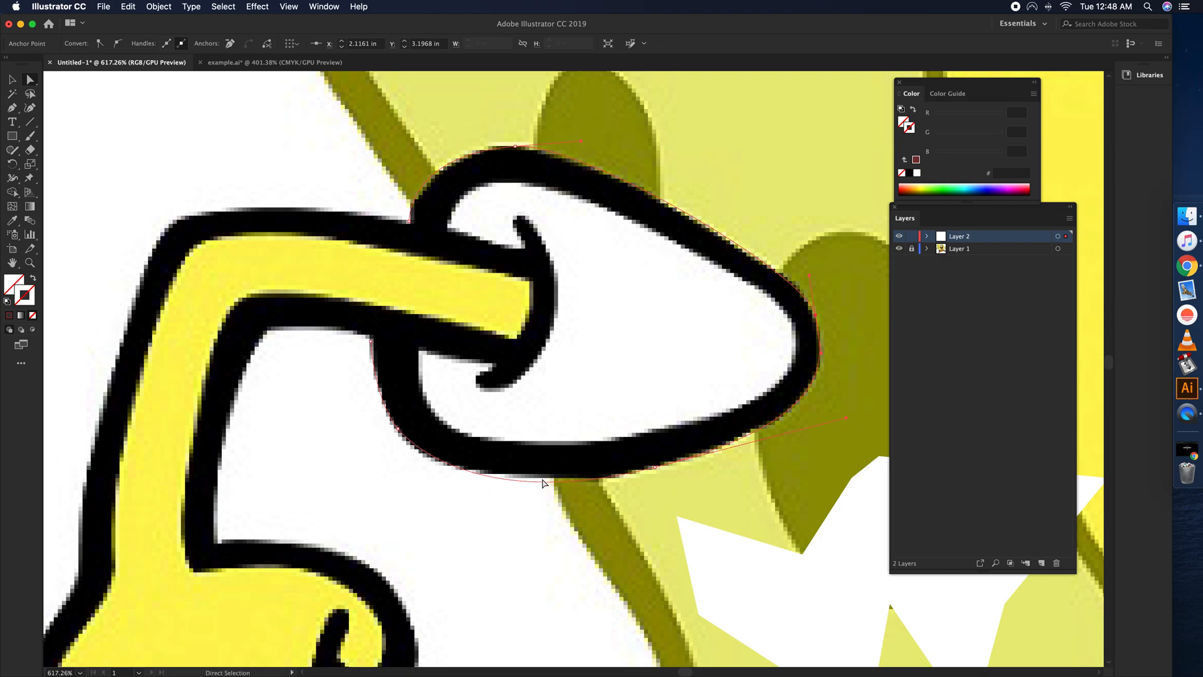
# Step: Adjust the anchor point on the sleeve's lower edge and its handle, moving the point slightly toward the sleeve's tip
pyautogui.click(653, 467)
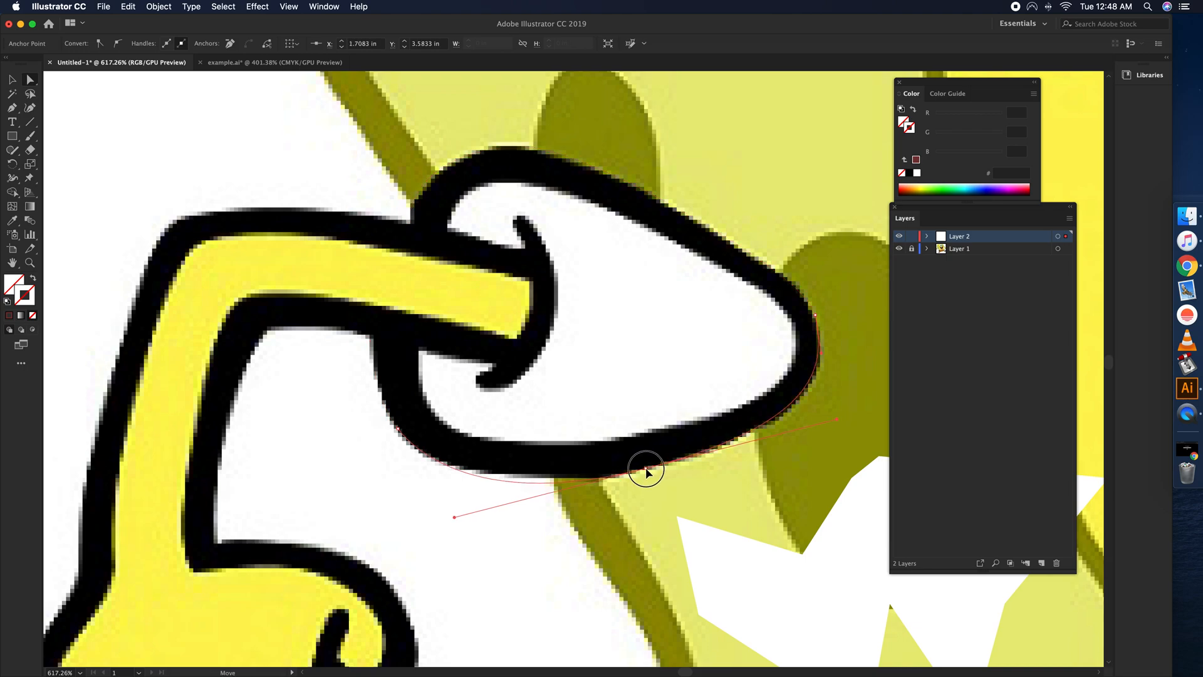
pyautogui.moveTo(462, 515); pyautogui.dragTo(510, 511)
pyautogui.moveTo(548, 504); pyautogui.dragTo(509, 501)
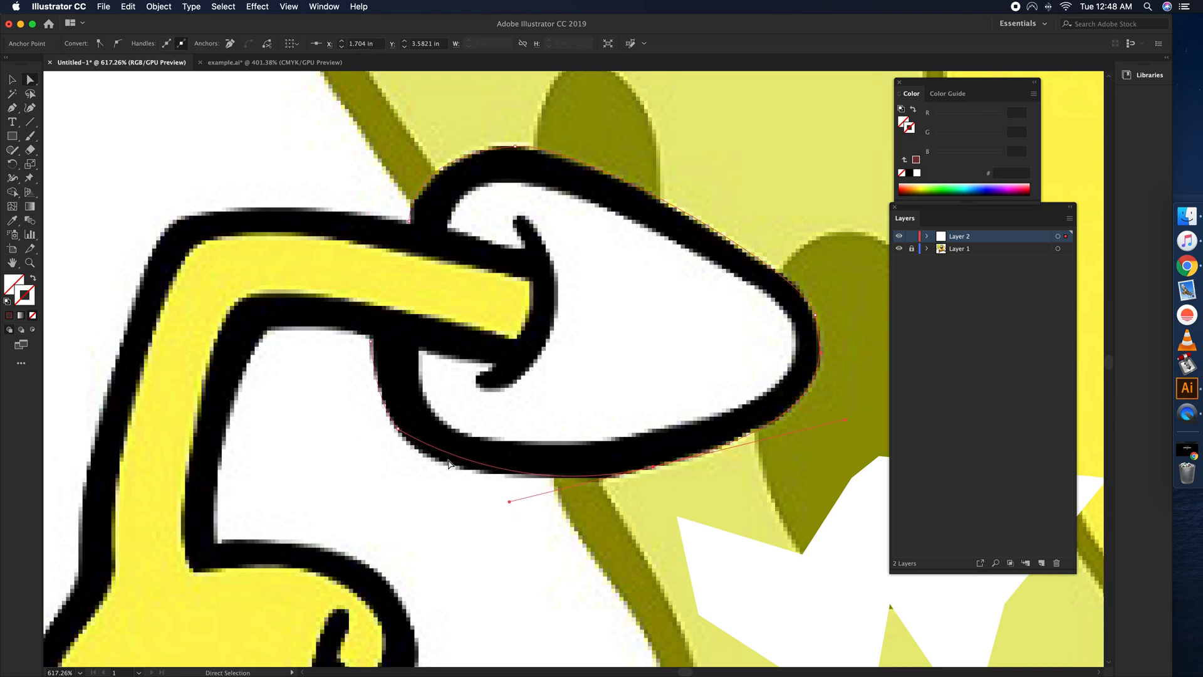
pyautogui.moveTo(509, 502); pyautogui.dragTo(462, 519)
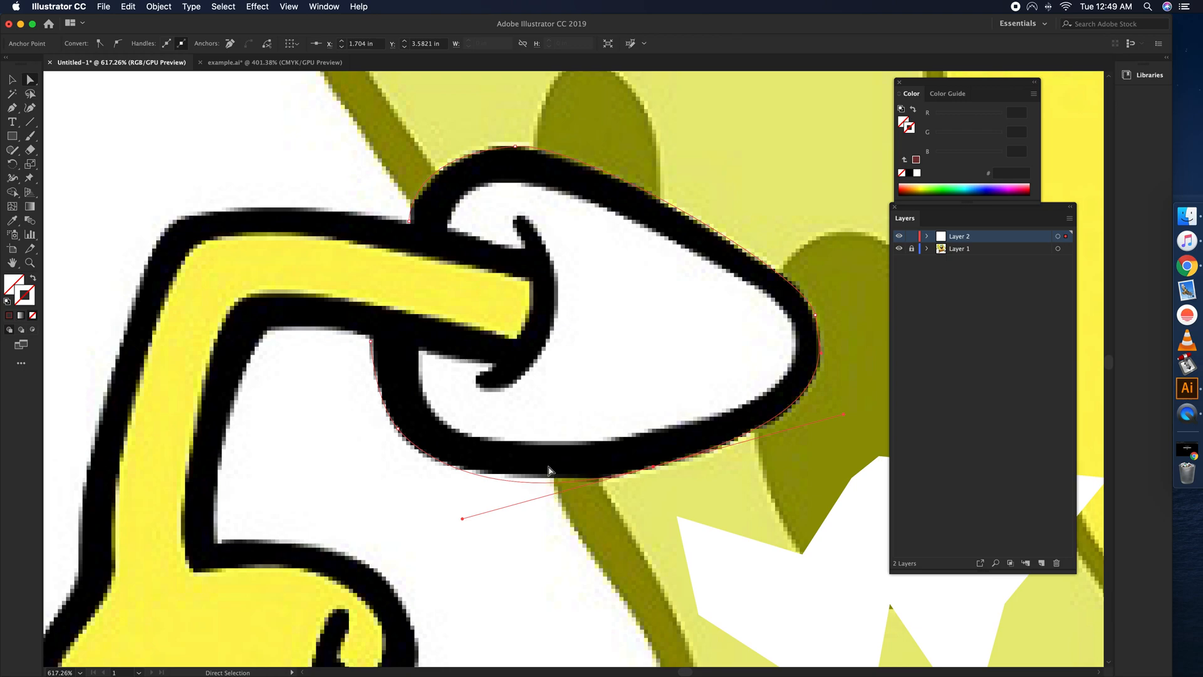
pyautogui.moveTo(654, 467); pyautogui.dragTo(659, 466)
# Step: Try removing the anchor point at the sleeve's lower corner near the arm with the Pen tool, and undo it
pyautogui.click(12, 108)
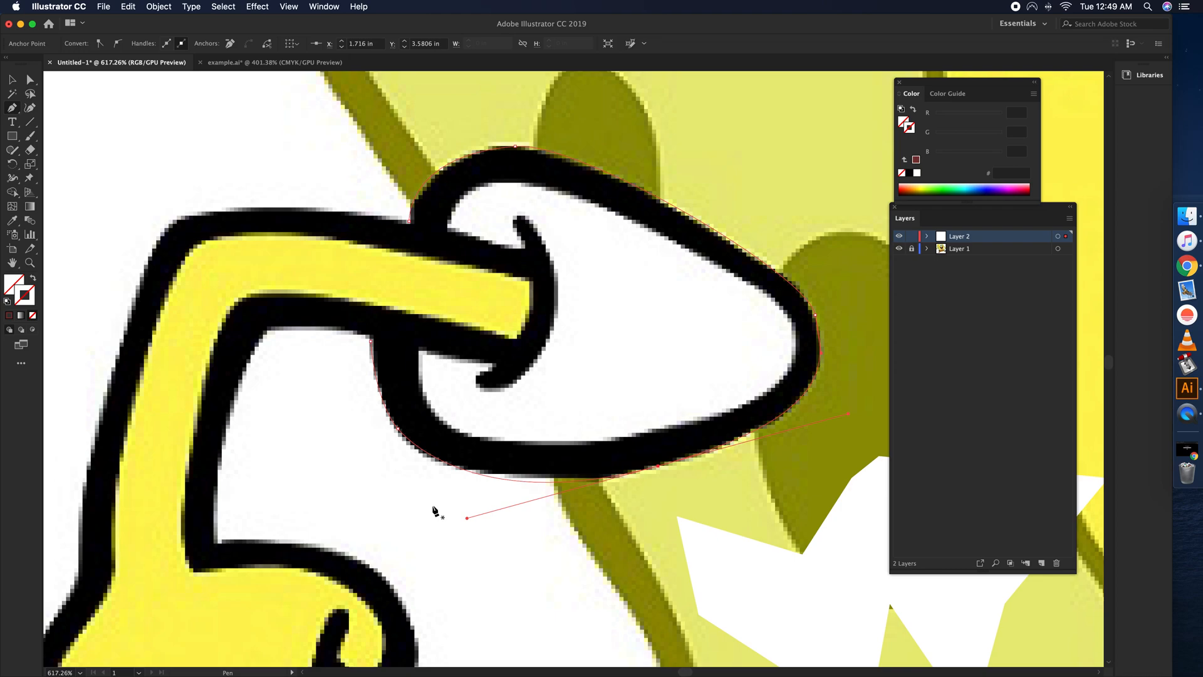
pyautogui.click(398, 432)
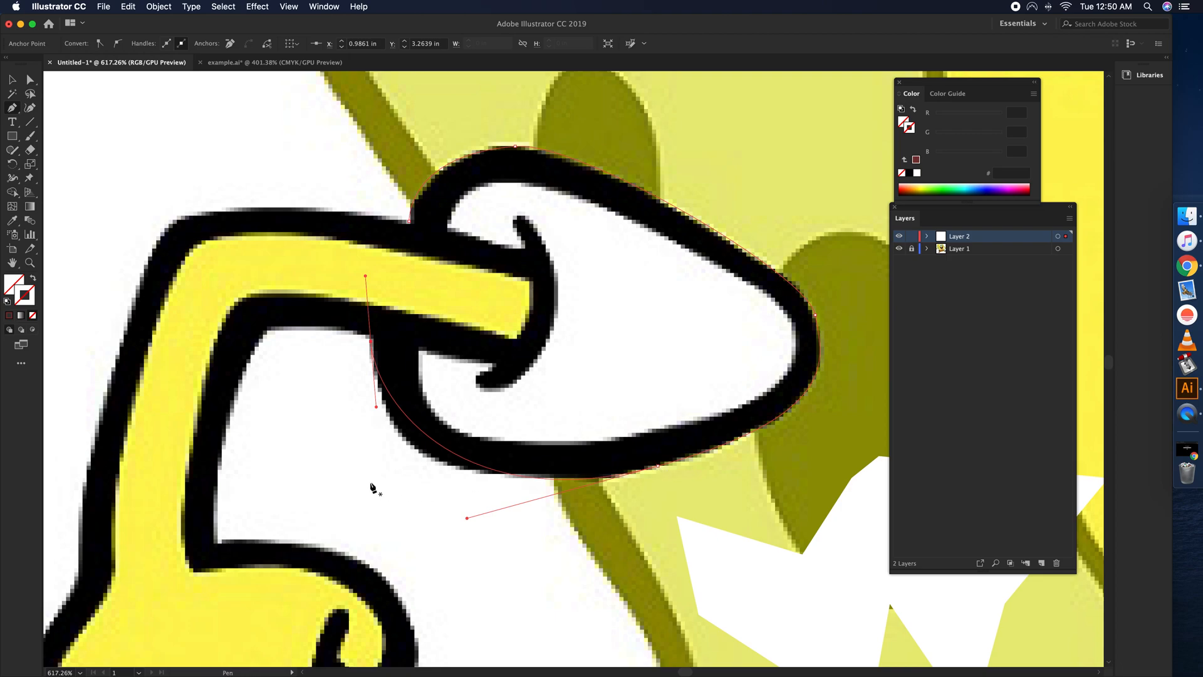
pyautogui.press('super+z')
pyautogui.press('super+z')
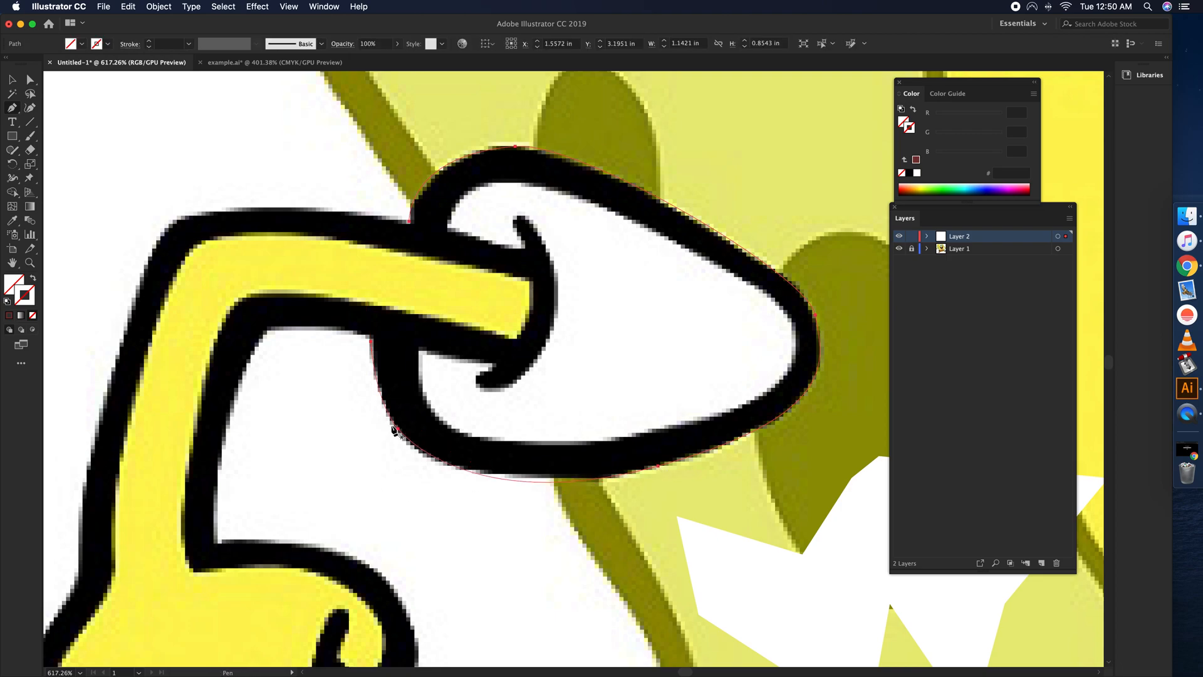
# Step: Add an anchor point on the sleeve's bottom curve, move it up onto the black edge and lengthen its handle toward the arm
pyautogui.click(533, 482)
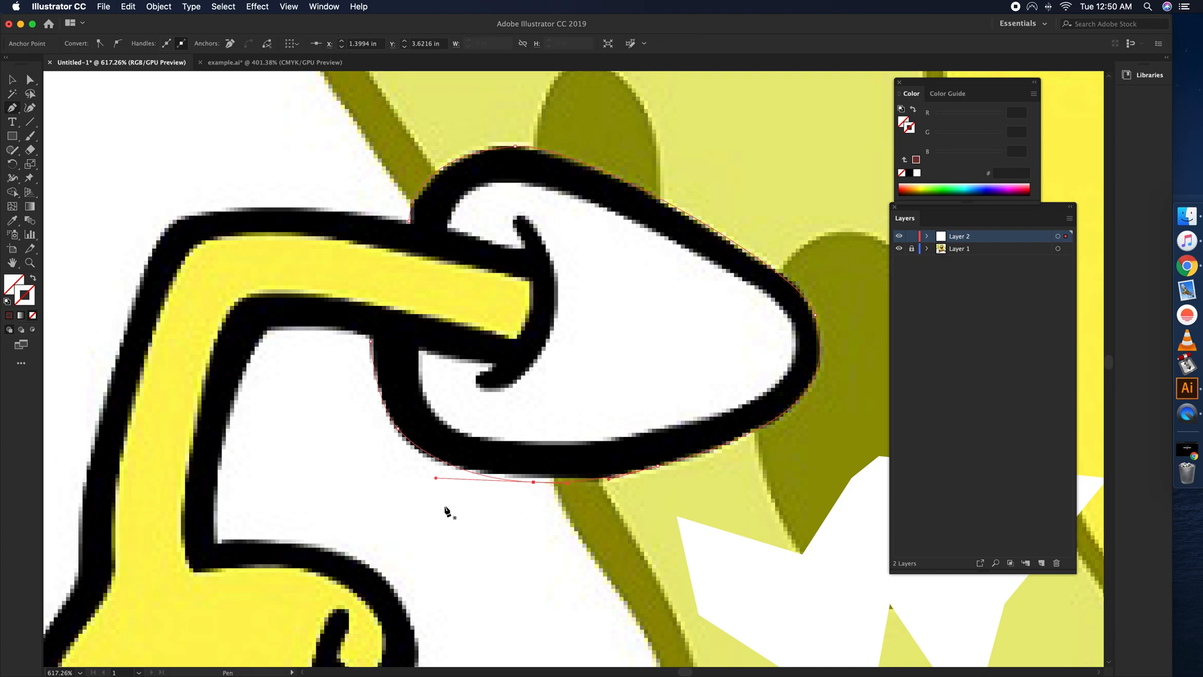
pyautogui.click(30, 79)
pyautogui.moveTo(532, 484); pyautogui.dragTo(532, 475)
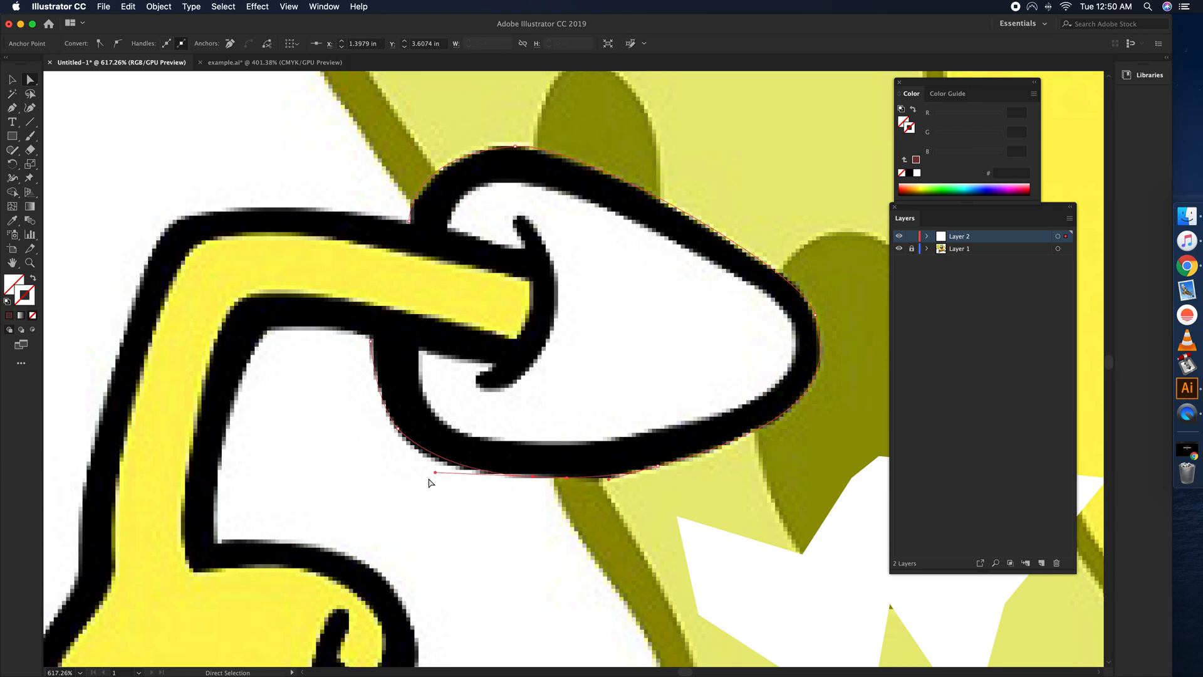
pyautogui.moveTo(434, 471); pyautogui.dragTo(418, 475)
# Step: Try a red #992323 fill on the sleeve outline and reset the fill to None
pyautogui.doubleClick(19, 285)
pyautogui.click(289, 109)
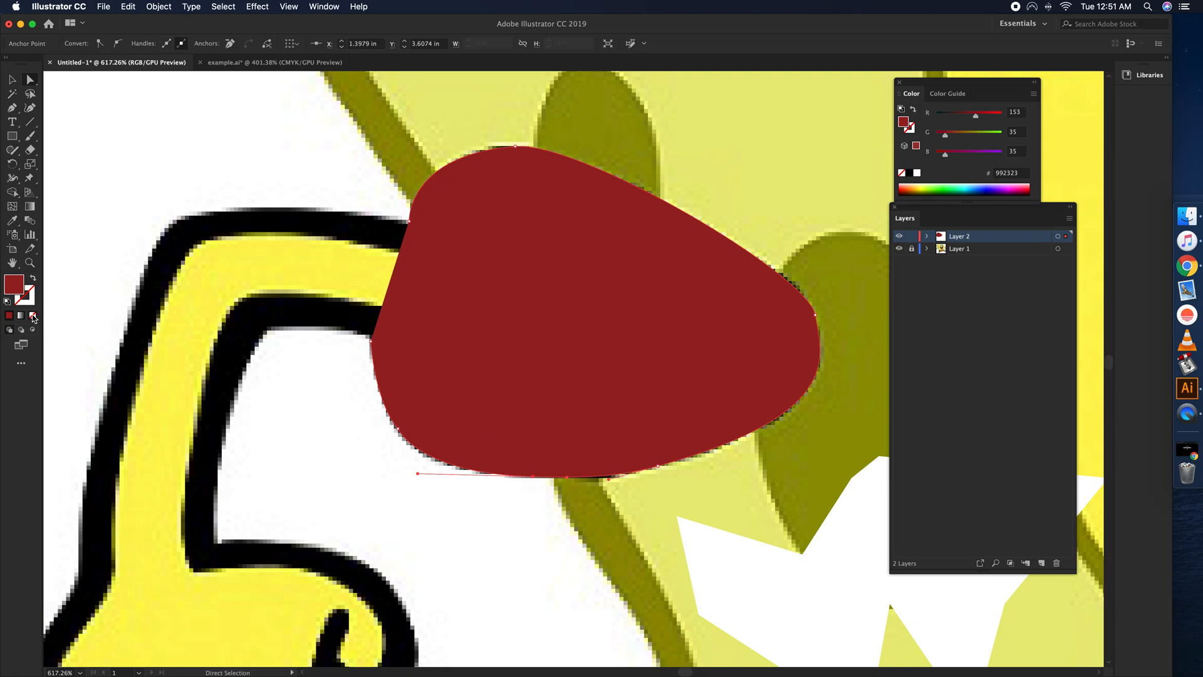
pyautogui.click(32, 316)
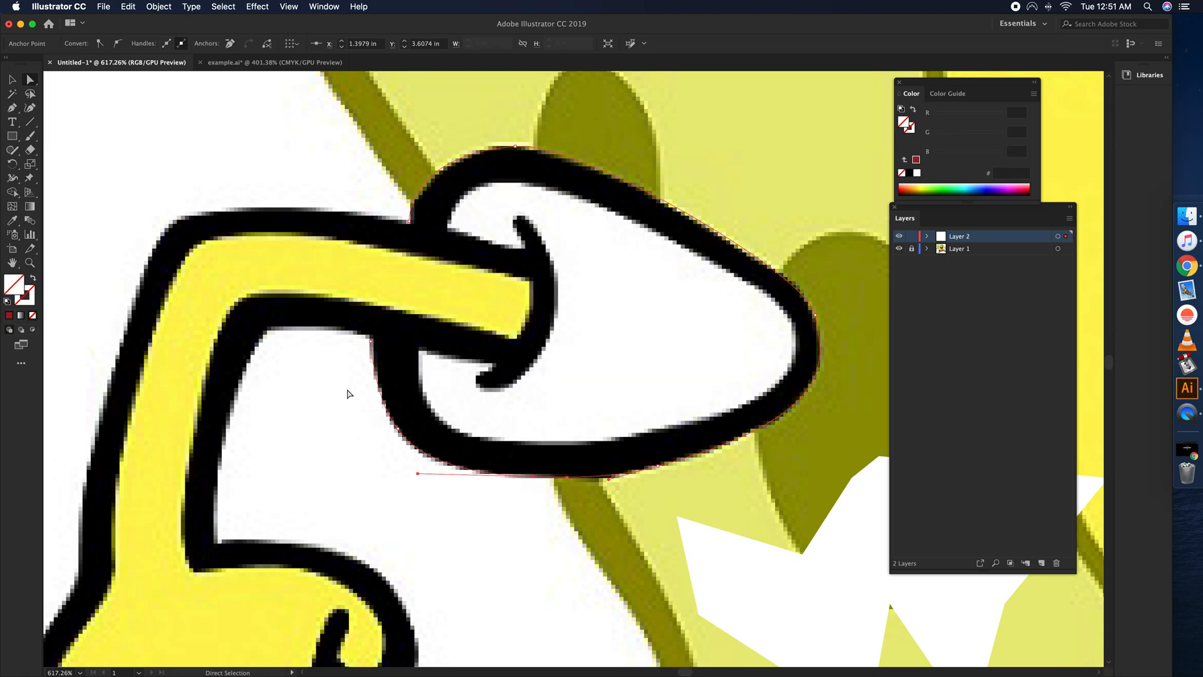
# Step: Continue the open outline with the Pen tool along the arm's underside and down its inner edge, making a corner point at the hand
pyautogui.click(11, 108)
pyautogui.click(371, 340)
pyautogui.moveTo(311, 325); pyautogui.dragTo(269, 328)
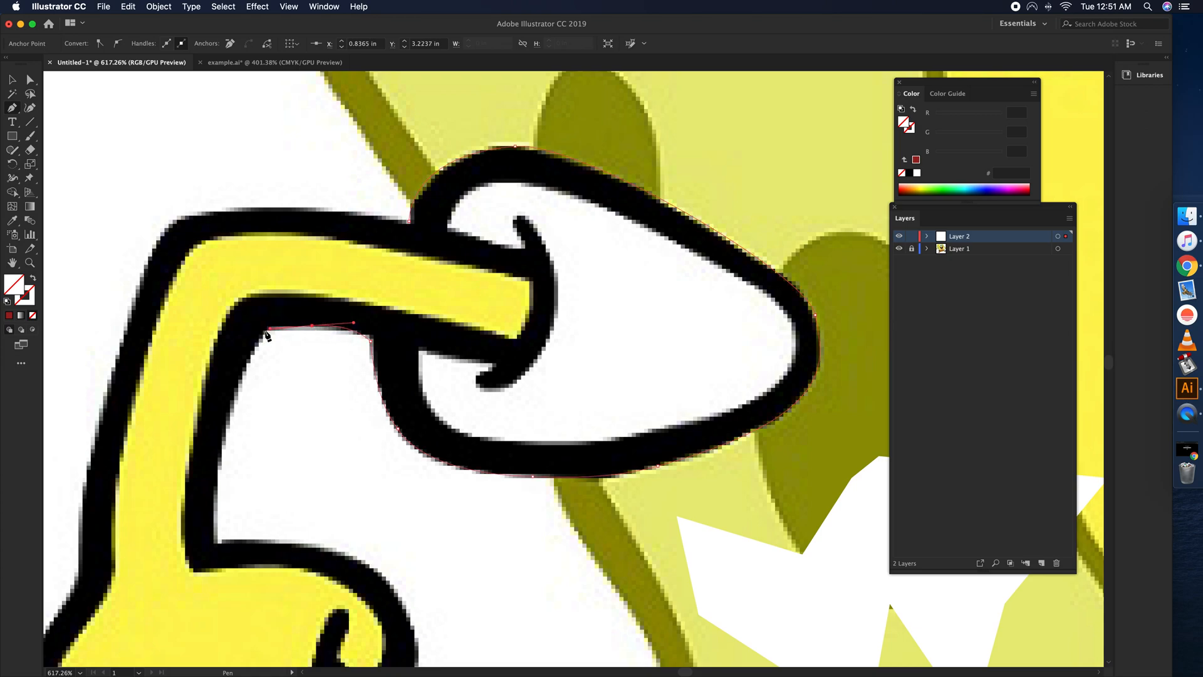
pyautogui.click(263, 331)
pyautogui.moveTo(215, 541); pyautogui.dragTo(223, 623)
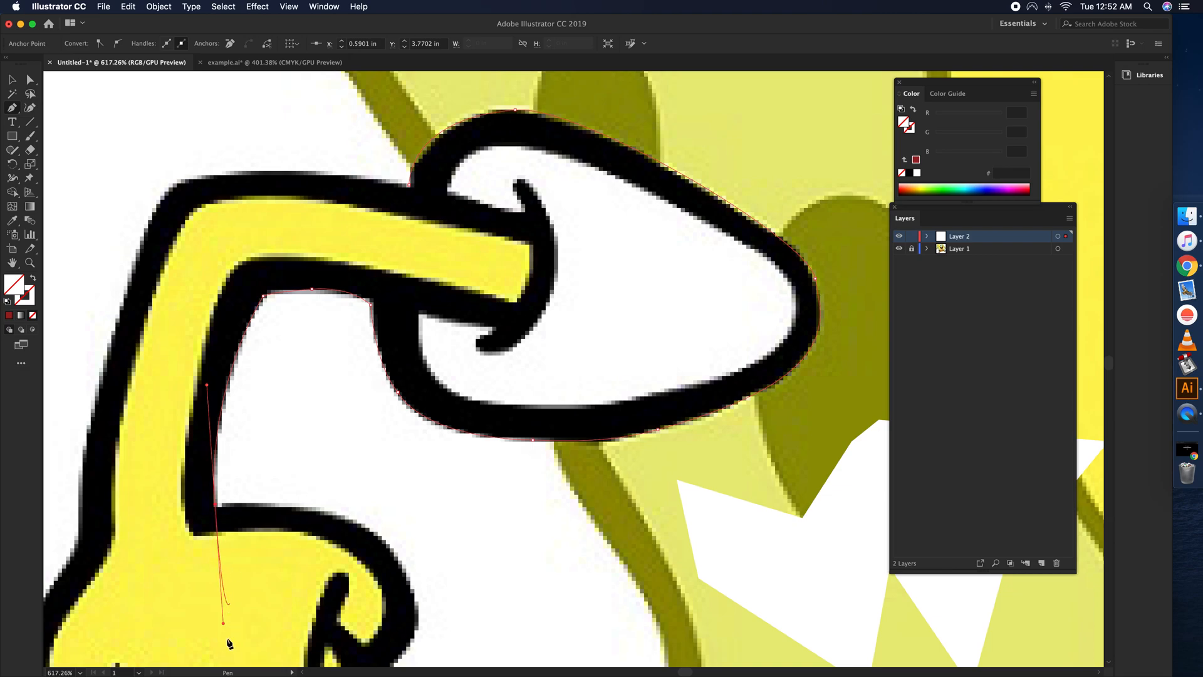
pyautogui.moveTo(224, 625); pyautogui.dragTo(223, 623)
pyautogui.moveTo(216, 507); pyautogui.dragTo(148, 143)
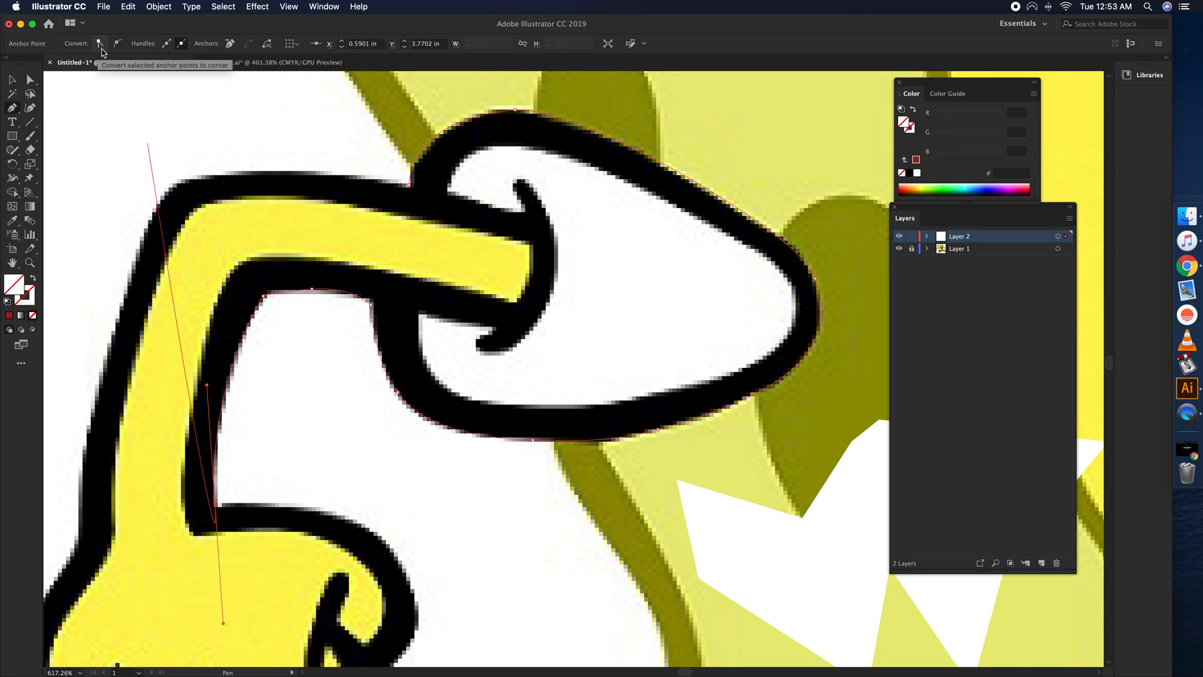
pyautogui.press('cmd+z')
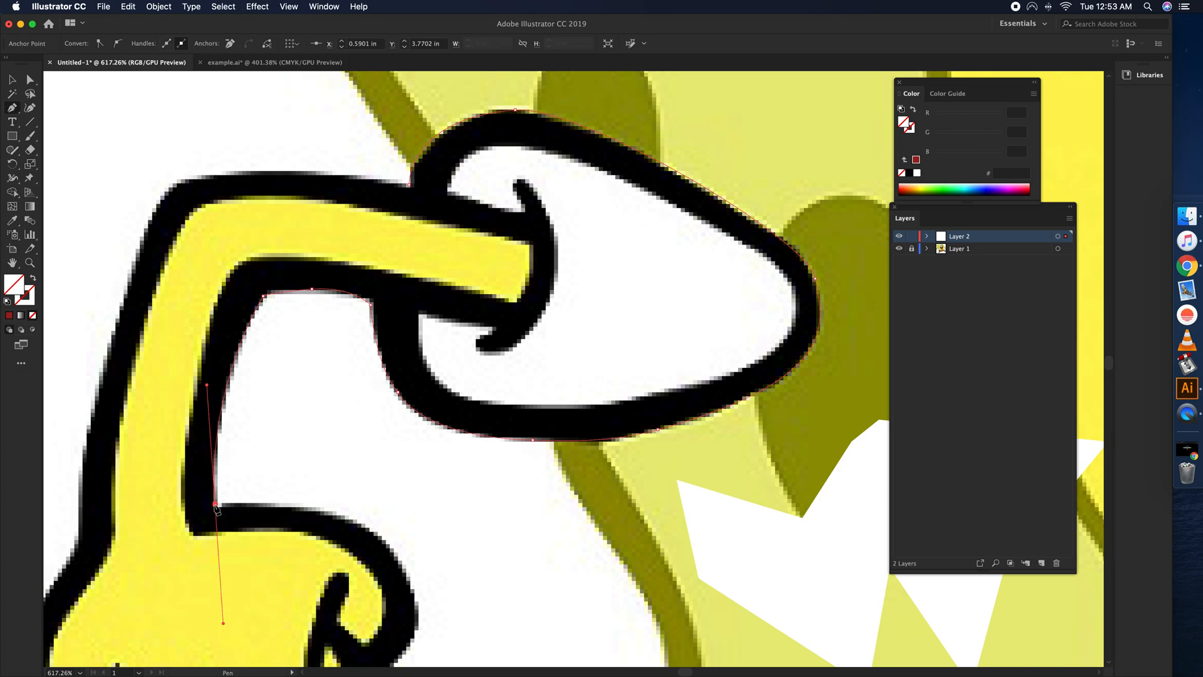
pyautogui.click(215, 505)
# Step: Trace over the top of the hand and around the curled finger to the next notch, ending in a corner point
pyautogui.moveTo(368, 528); pyautogui.dragTo(415, 433)
pyautogui.press('space')
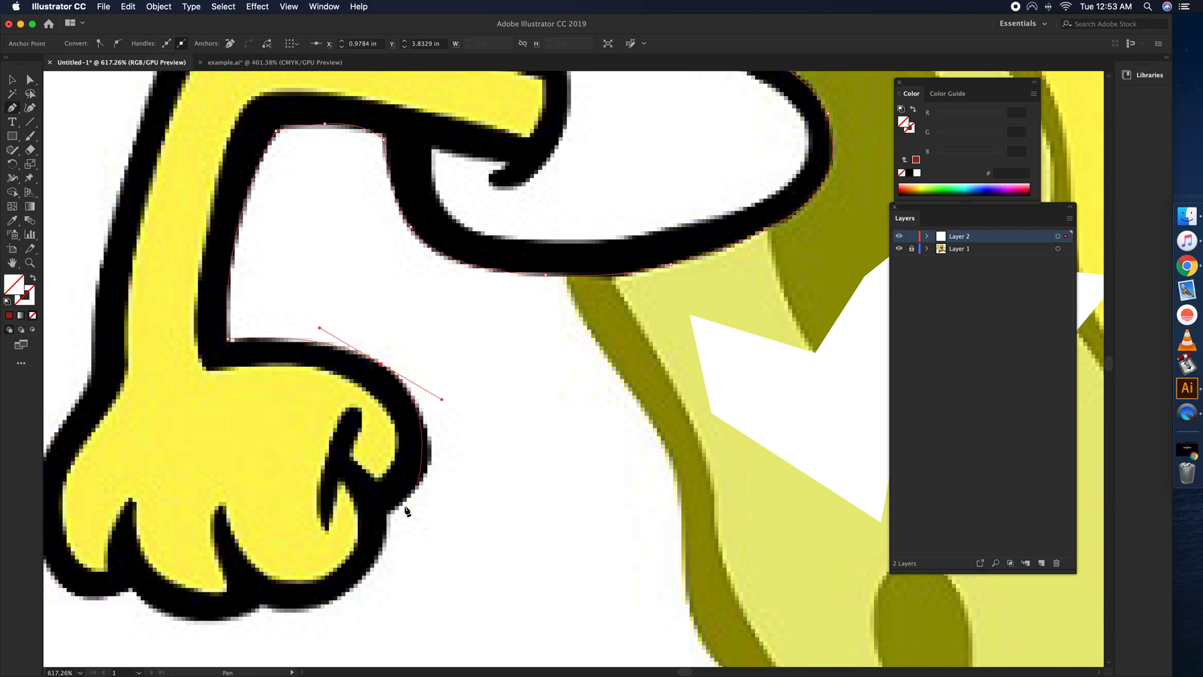
pyautogui.moveTo(389, 510); pyautogui.dragTo(337, 527)
pyautogui.click(389, 511)
# Step: Trace the outline around the fingertips and up to the hand's outer side, making corner points at the notches between the fingers
pyautogui.moveTo(265, 606); pyautogui.dragTo(145, 583)
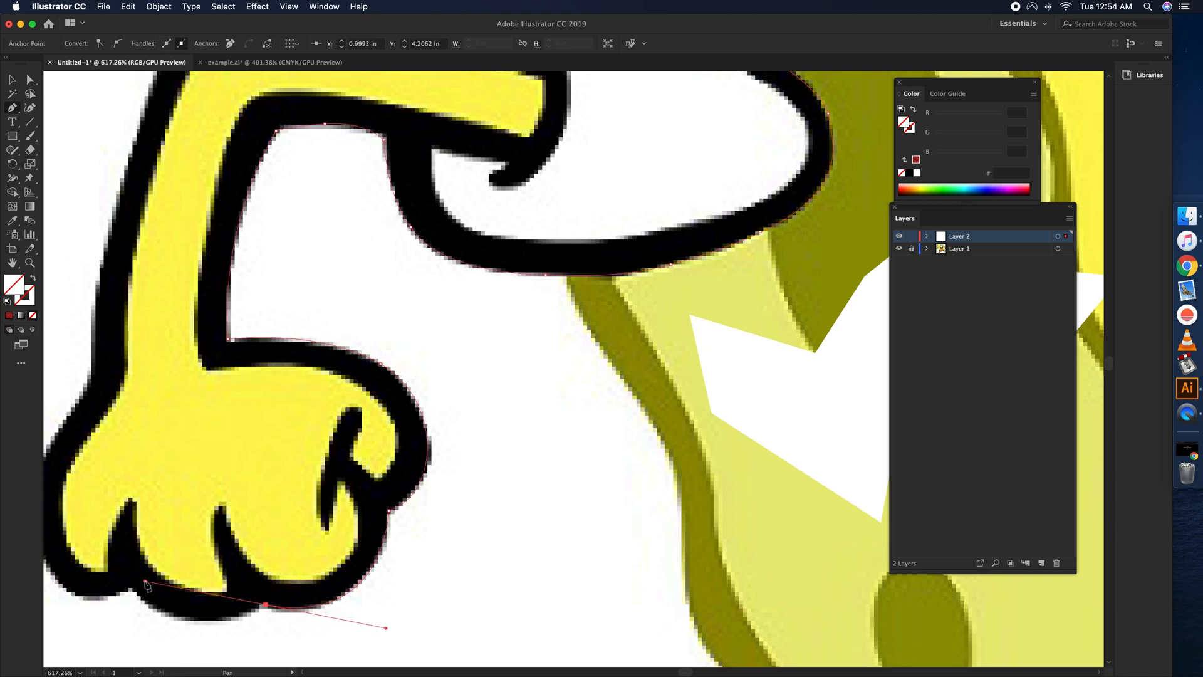
pyautogui.click(266, 605)
pyautogui.moveTo(131, 588); pyautogui.dragTo(74, 523)
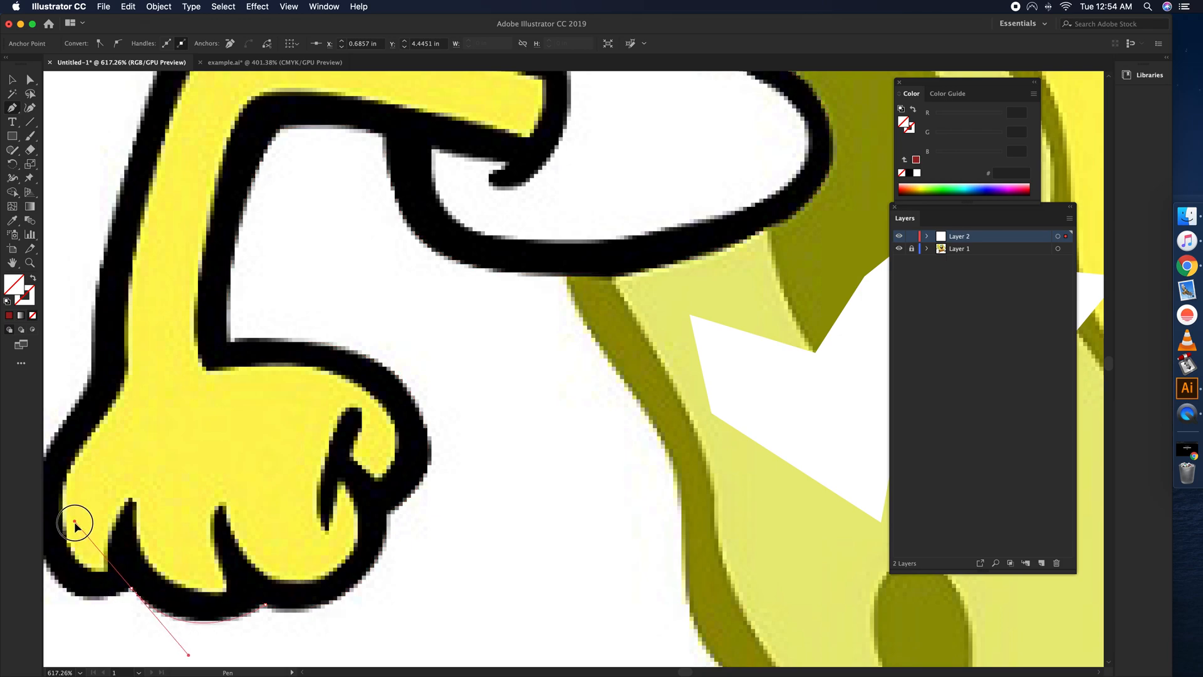
pyautogui.moveTo(169, 572); pyautogui.dragTo(397, 565)
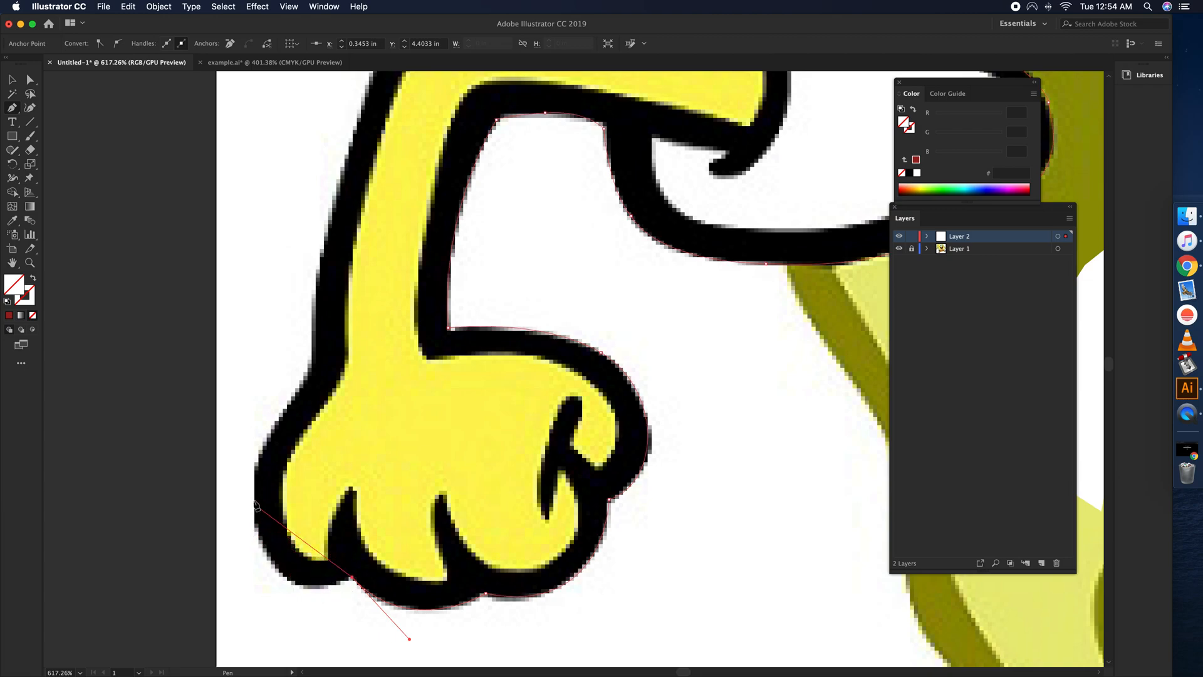
pyautogui.moveTo(255, 500); pyautogui.dragTo(248, 374)
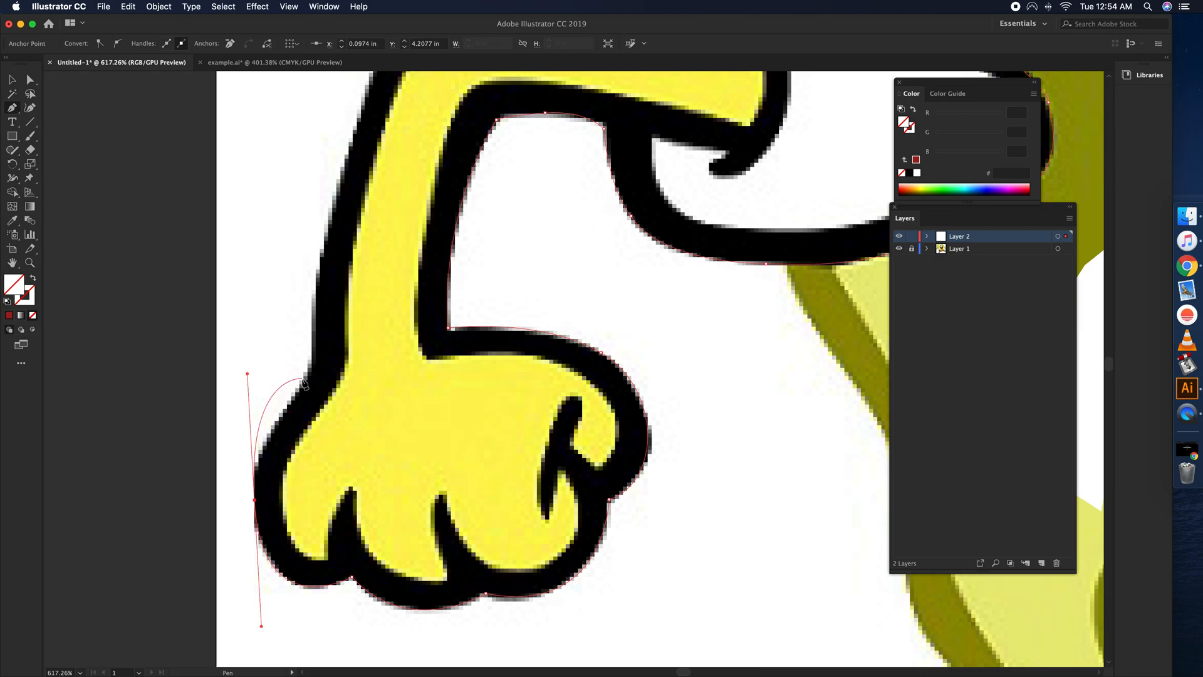
pyautogui.click(255, 500)
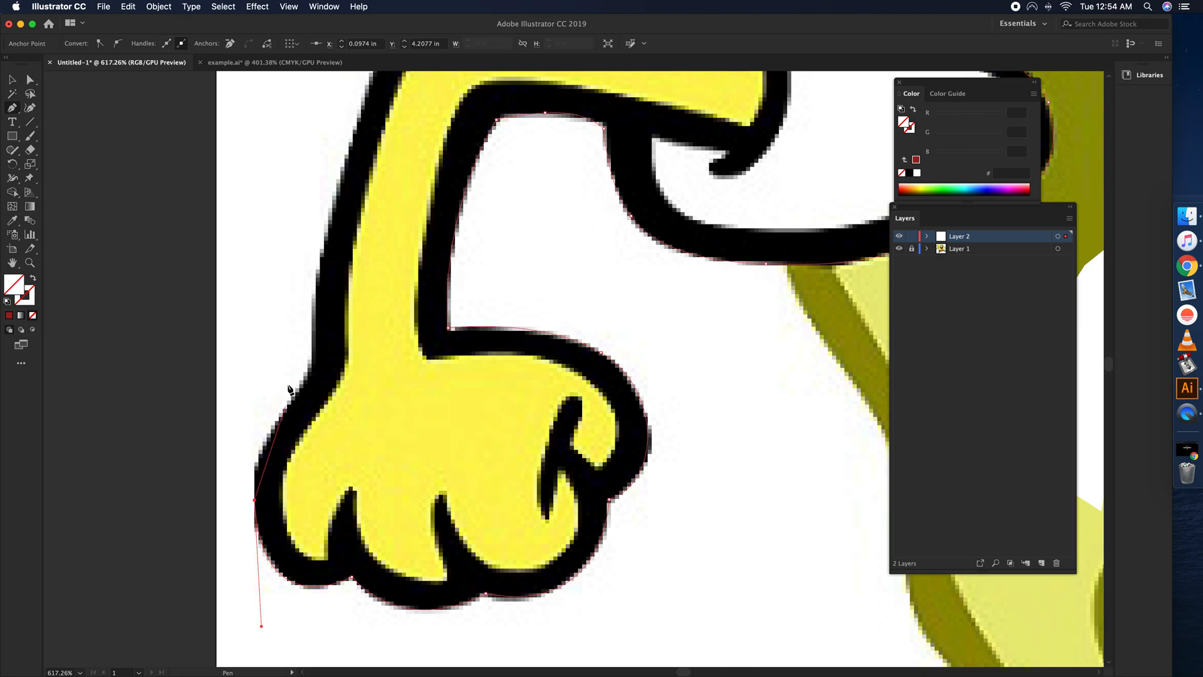
# Step: Trace up the wrist and the arm's outer edge, around the elbow and along the arm's upper edge, and close the path at the sleeve
pyautogui.moveTo(296, 392); pyautogui.dragTo(341, 346)
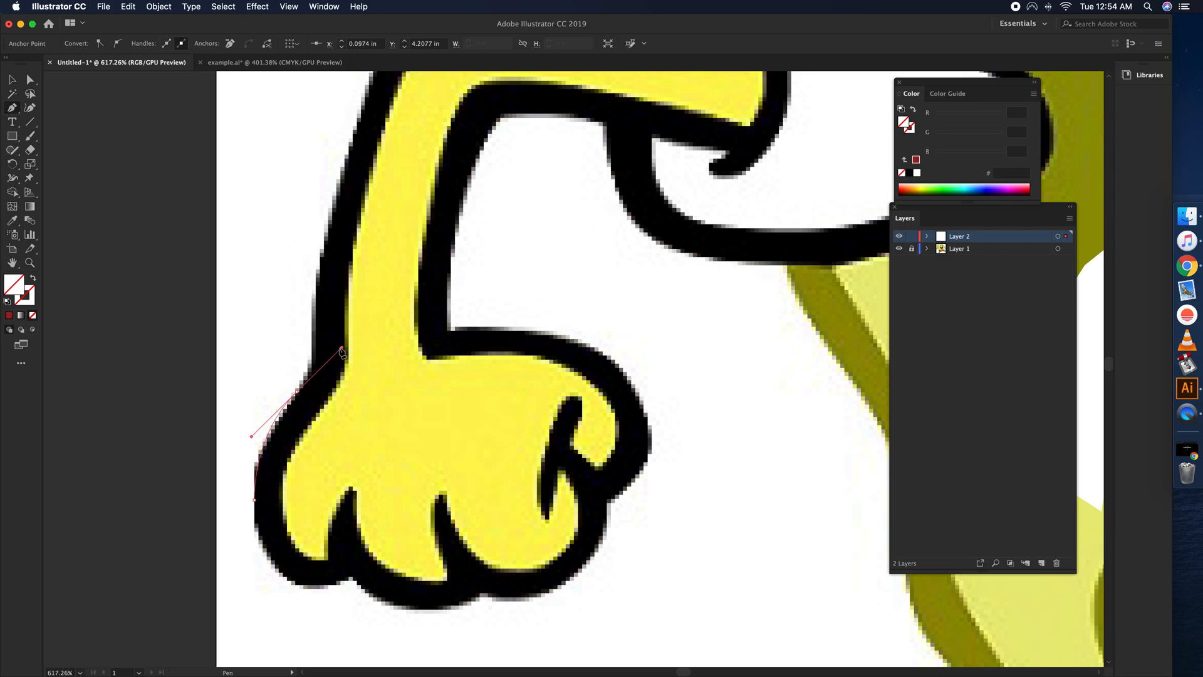
pyautogui.click(296, 392)
pyautogui.moveTo(314, 356); pyautogui.dragTo(318, 328)
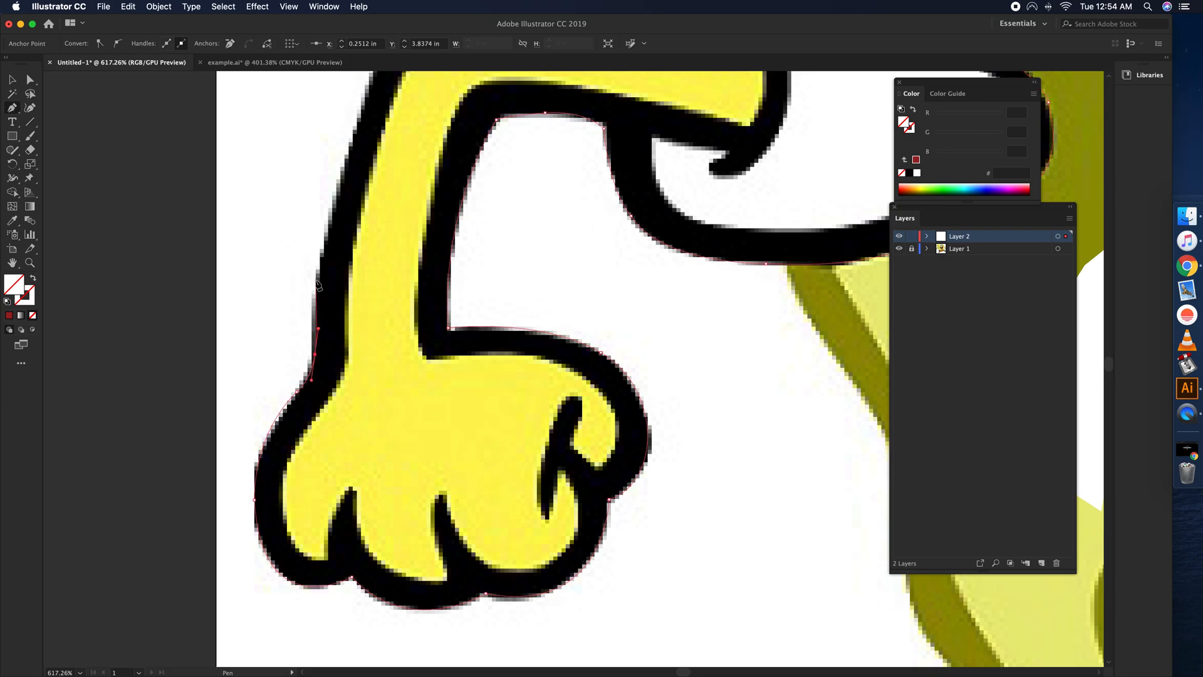
pyautogui.moveTo(353, 174); pyautogui.dragTo(353, 175)
pyautogui.scroll(5, 353, 175)
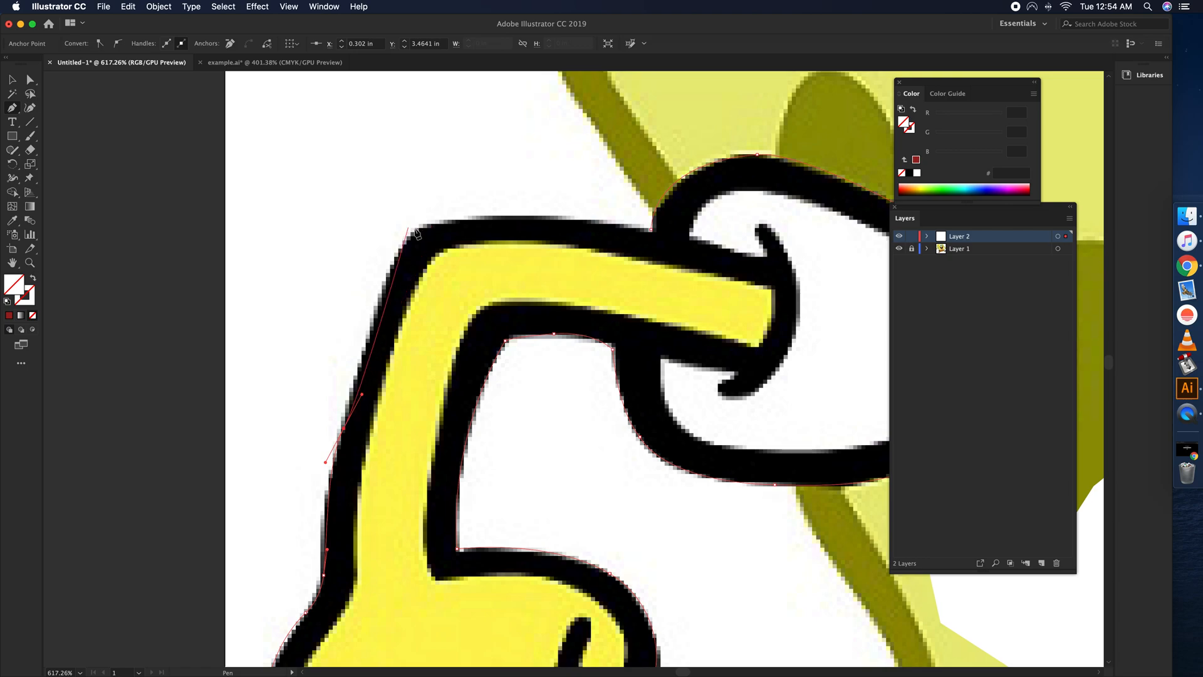
pyautogui.moveTo(453, 216); pyautogui.dragTo(444, 219)
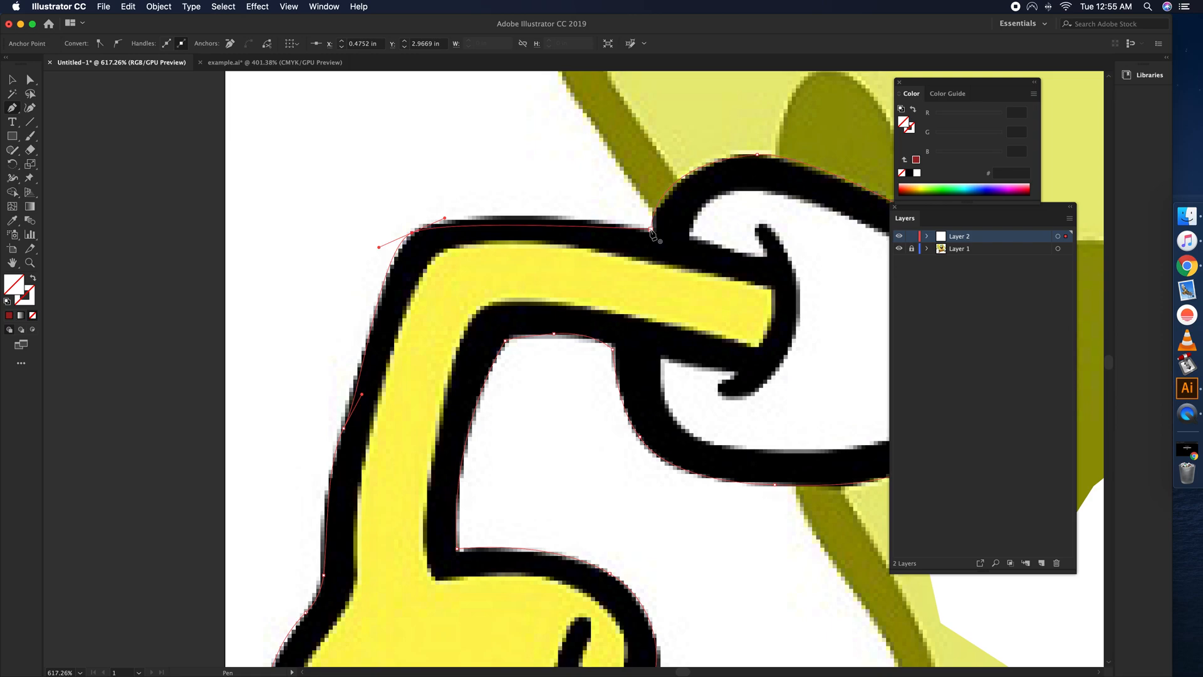
pyautogui.moveTo(652, 233); pyautogui.dragTo(767, 260)
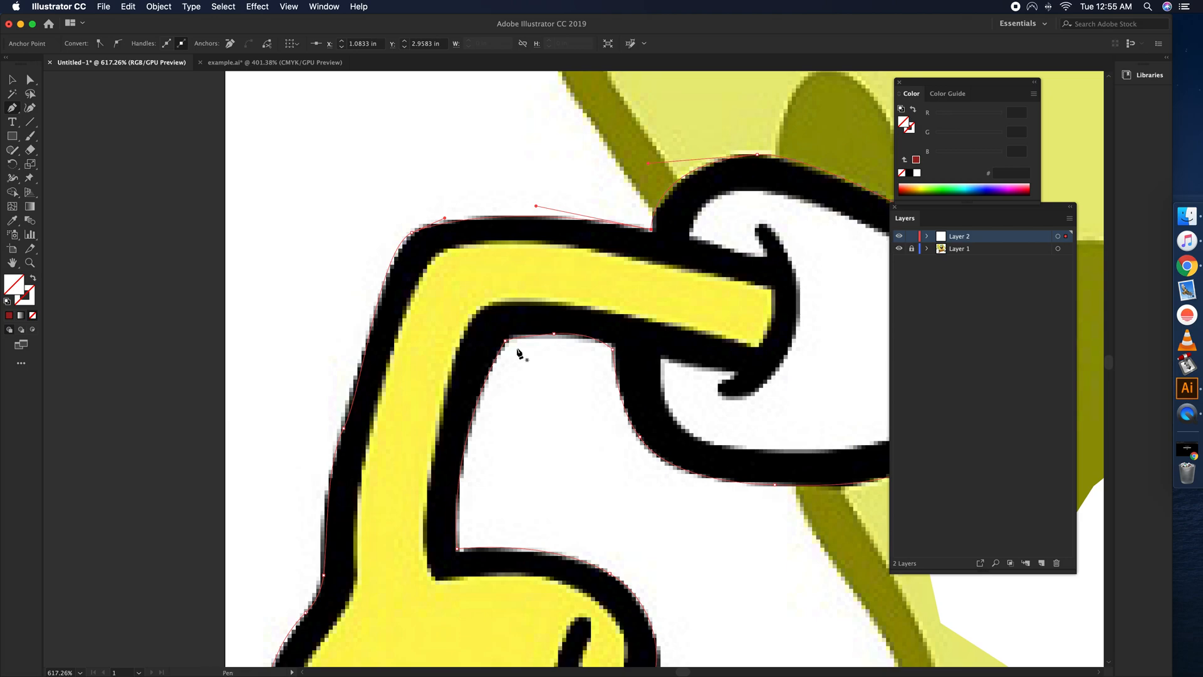
# Step: Refine the anchor points and handle of the short curve under the arm beside the sleeve so it follows the black edge
pyautogui.press('a')
pyautogui.click(552, 333)
pyautogui.click(612, 345)
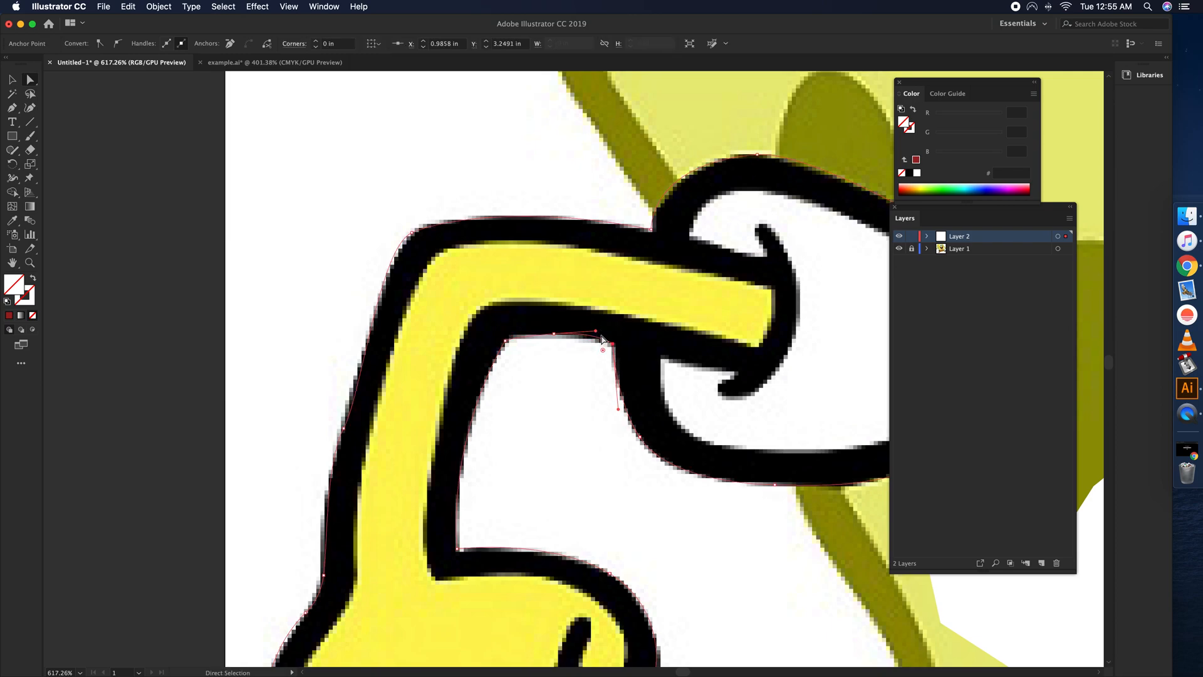
pyautogui.moveTo(596, 334); pyautogui.dragTo(590, 335)
pyautogui.moveTo(505, 340); pyautogui.dragTo(509, 336)
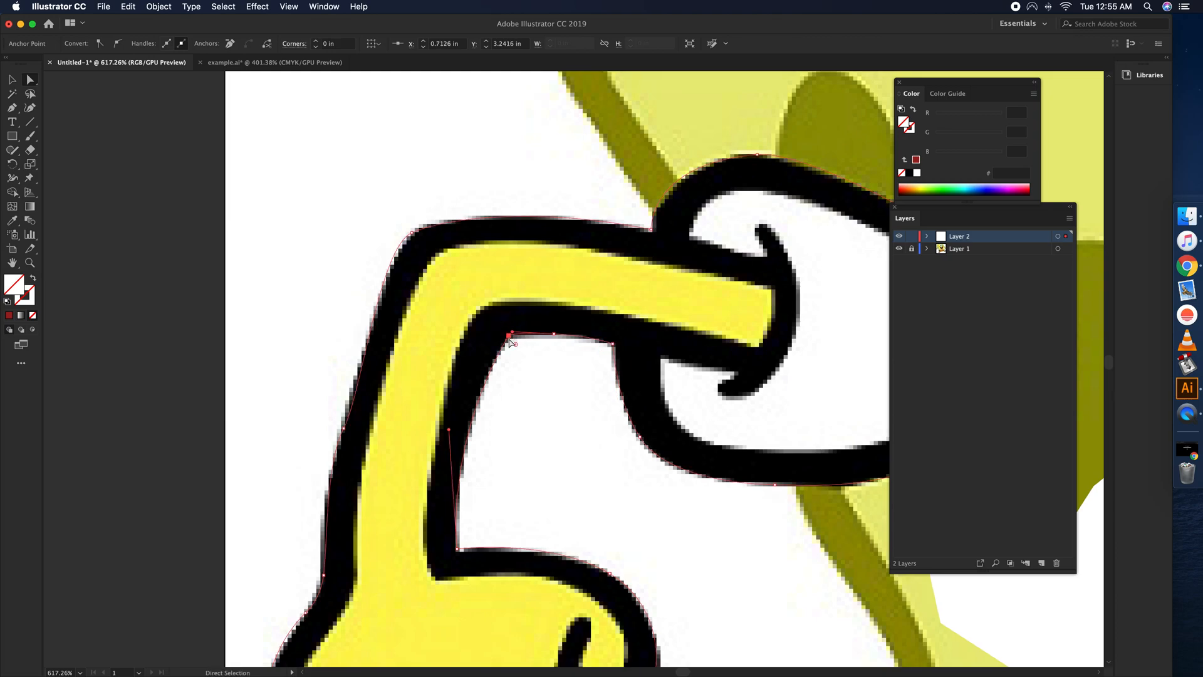
# Step: Move the anchor point midway along the arm's outer edge and adjust the neighbouring handles to match the black line
pyautogui.scroll(-5, 538, 377)
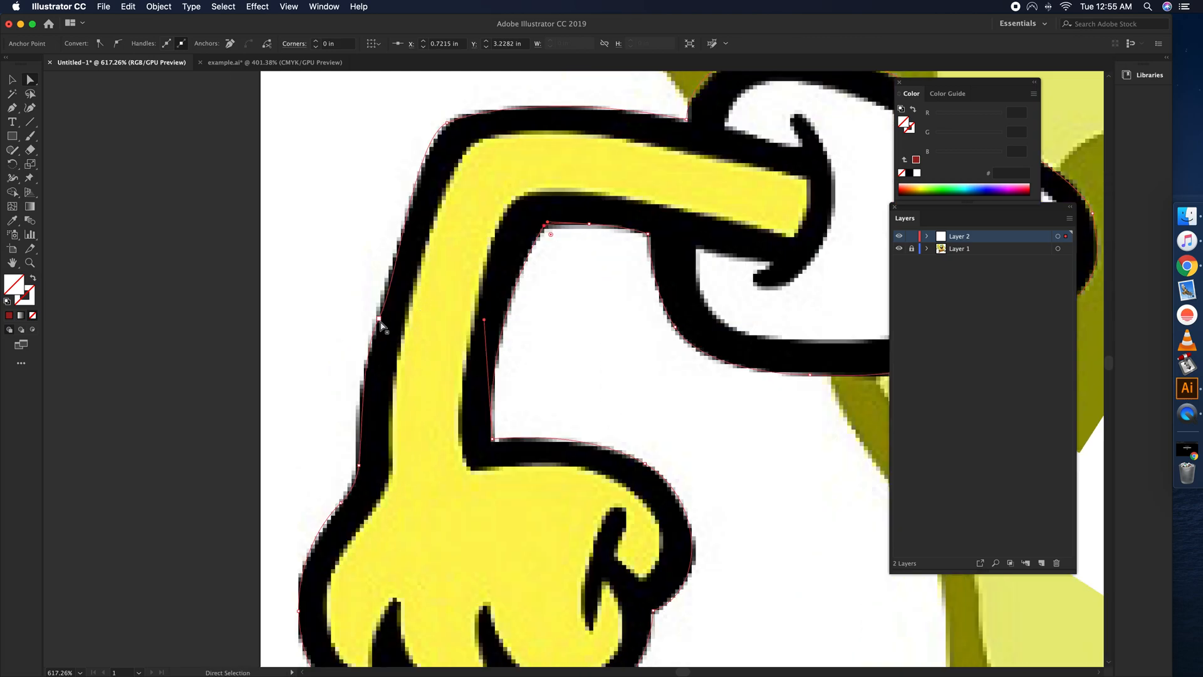
pyautogui.click(379, 319)
pyautogui.moveTo(398, 286); pyautogui.dragTo(368, 354)
pyautogui.moveTo(416, 135); pyautogui.dragTo(423, 133)
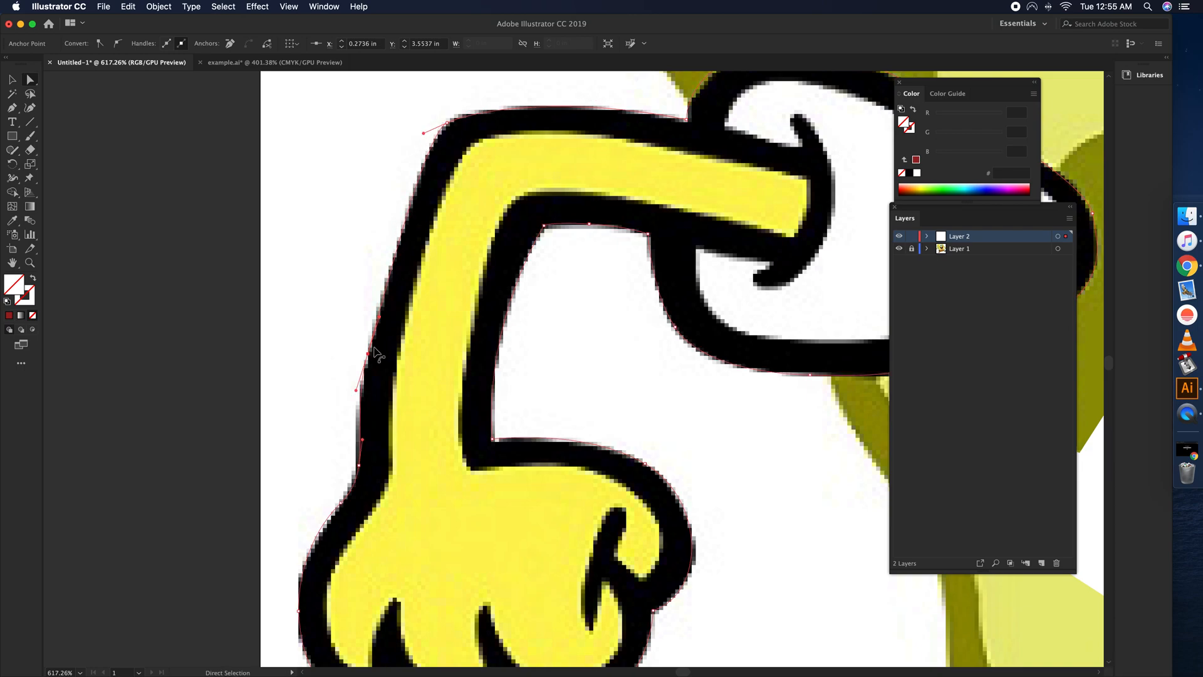
pyautogui.moveTo(379, 319); pyautogui.dragTo(378, 311)
pyautogui.moveTo(368, 358); pyautogui.dragTo(369, 348)
# Step: Reshape the outer wrist curve and nudge the corner point where the inner arm meets the hand
pyautogui.scroll(-5, 406, 470)
pyautogui.click(434, 284)
pyautogui.moveTo(434, 284); pyautogui.dragTo(408, 338)
pyautogui.moveTo(374, 382); pyautogui.dragTo(370, 375)
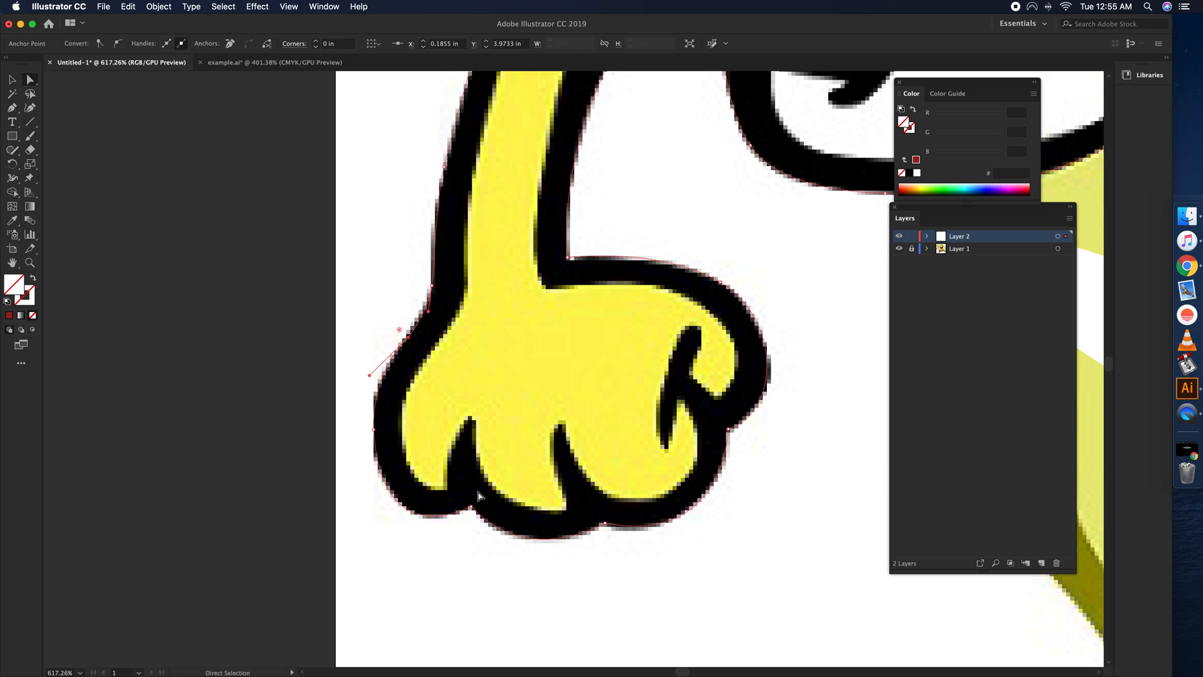
pyautogui.click(568, 260)
pyautogui.moveTo(567, 262); pyautogui.dragTo(568, 261)
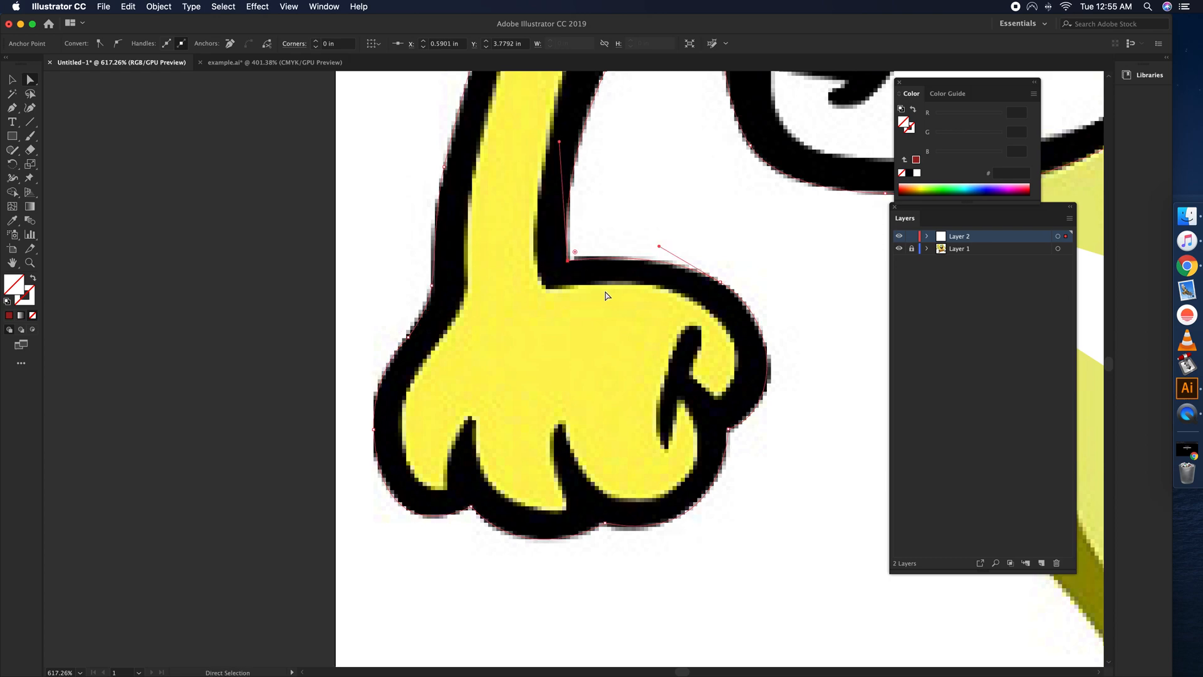
# Step: Hide the reference image layer to inspect the complete arm outline, and show the layer again
pyautogui.moveTo(648, 282); pyautogui.dragTo(586, 419)
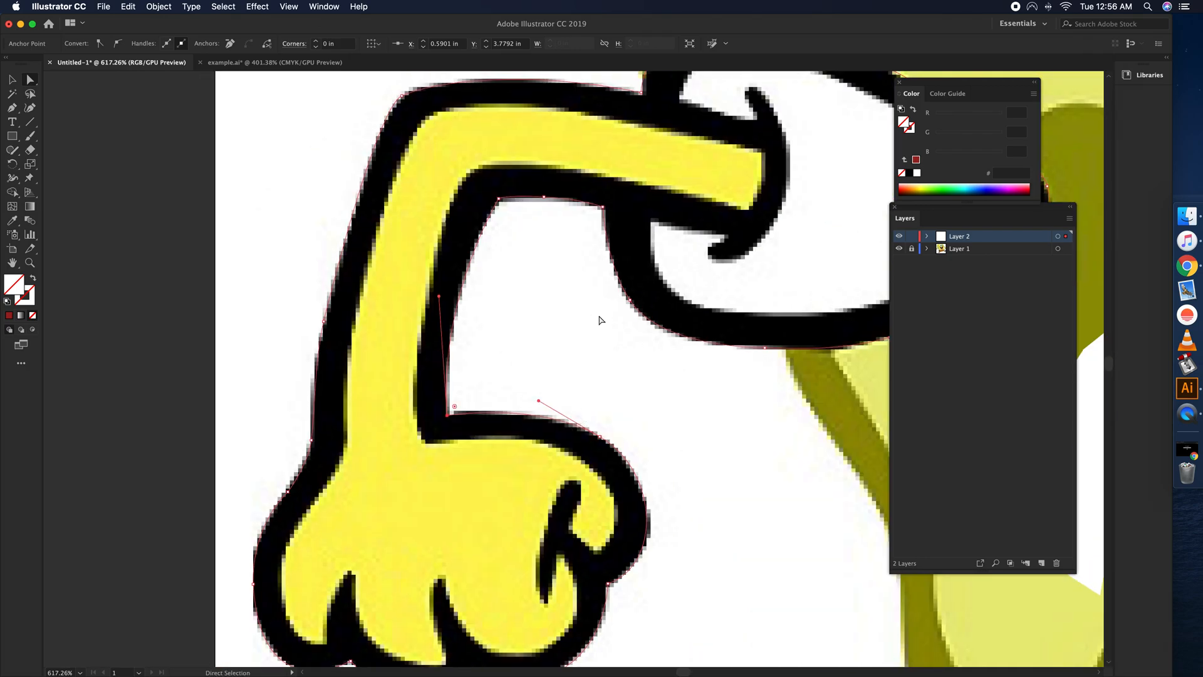
pyautogui.moveTo(635, 280); pyautogui.dragTo(565, 311)
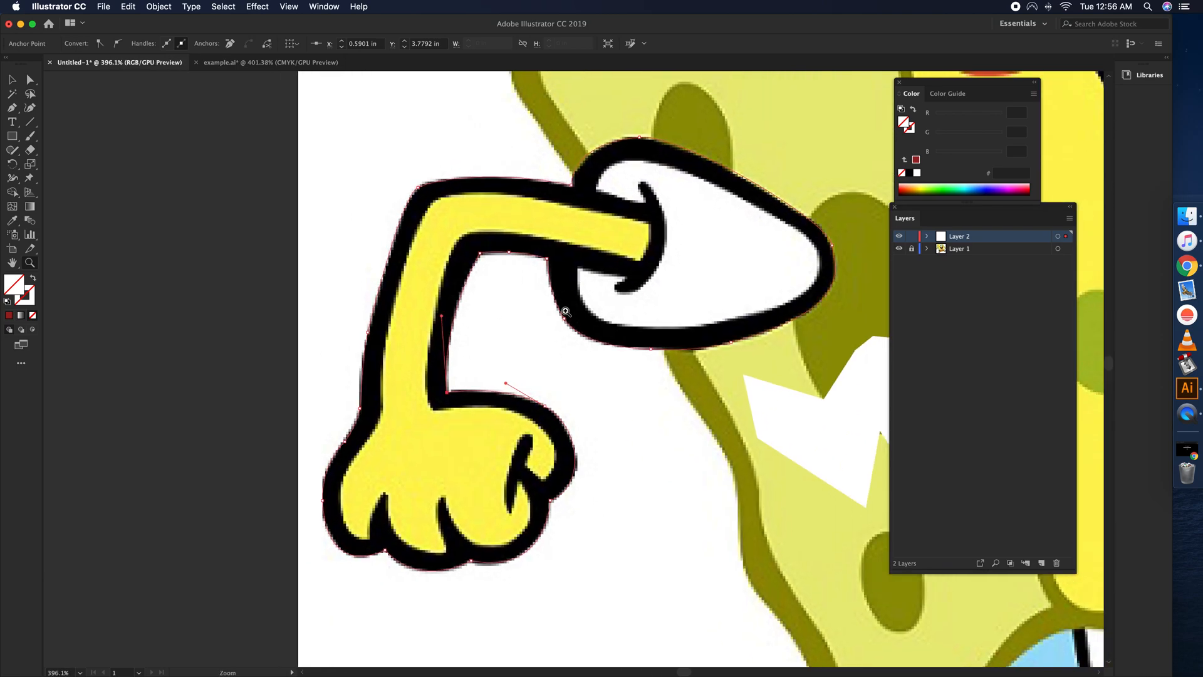
pyautogui.click(898, 248)
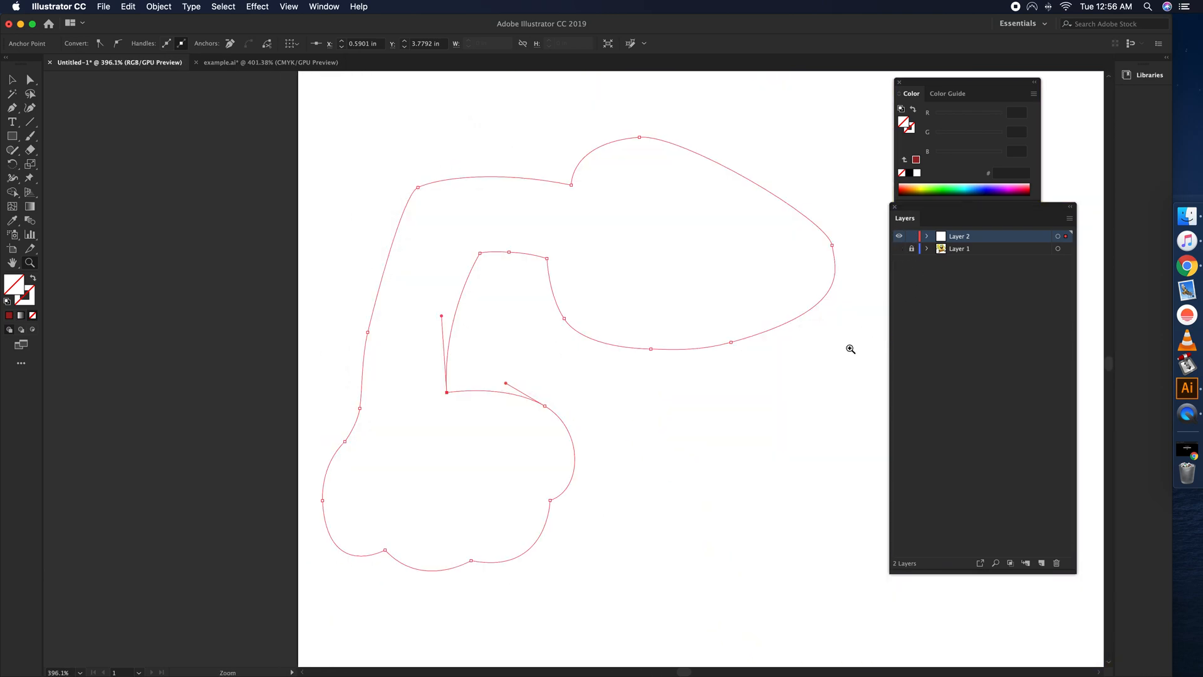
pyautogui.click(898, 249)
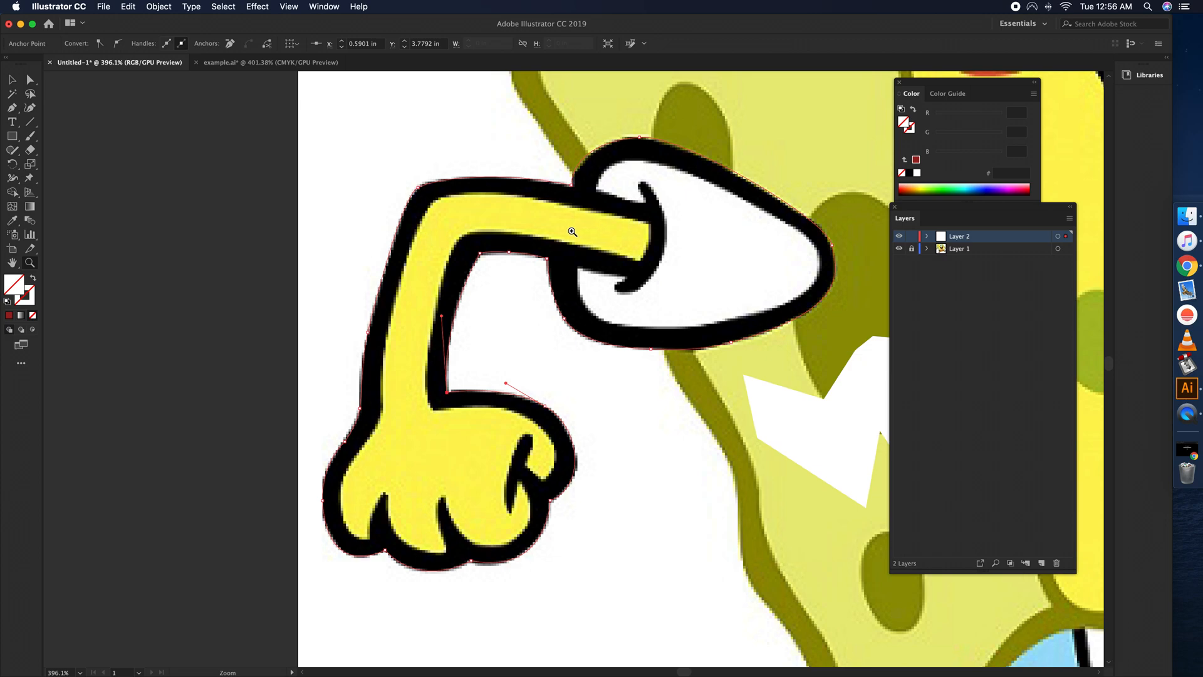
# Step: Fill the arm outline with black #000002 sampled from the cartoon's outline, and hide the filled path within Layer 2
pyautogui.click(9, 226)
pyautogui.click(587, 189)
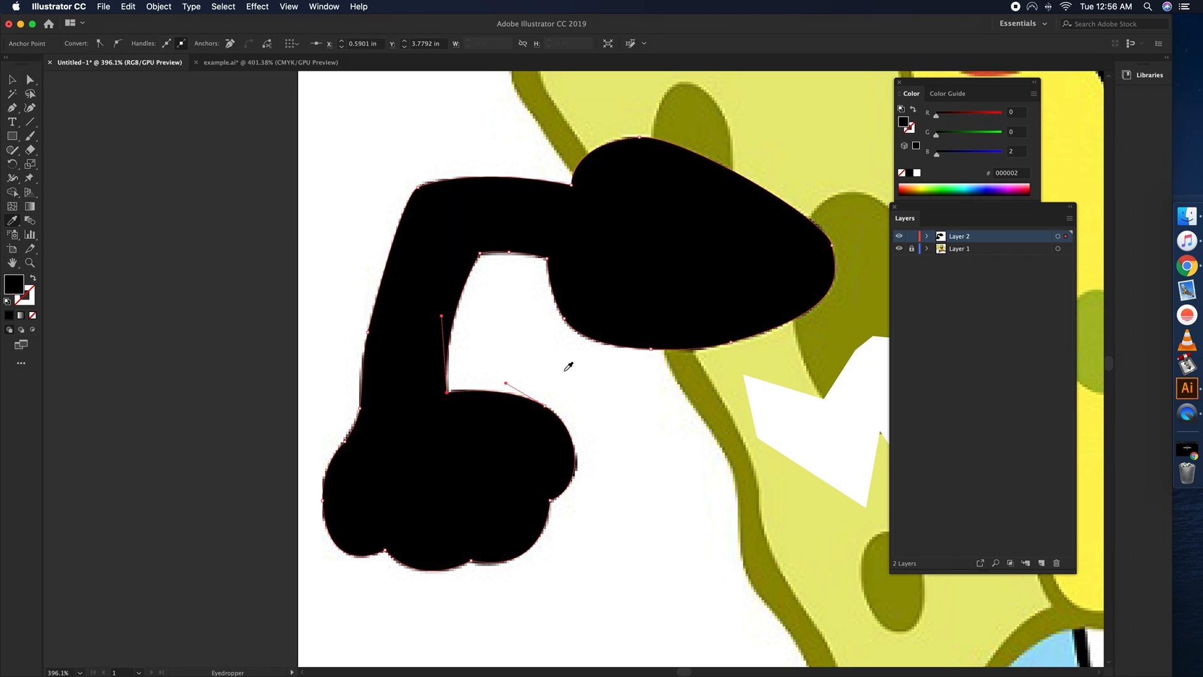
pyautogui.click(928, 236)
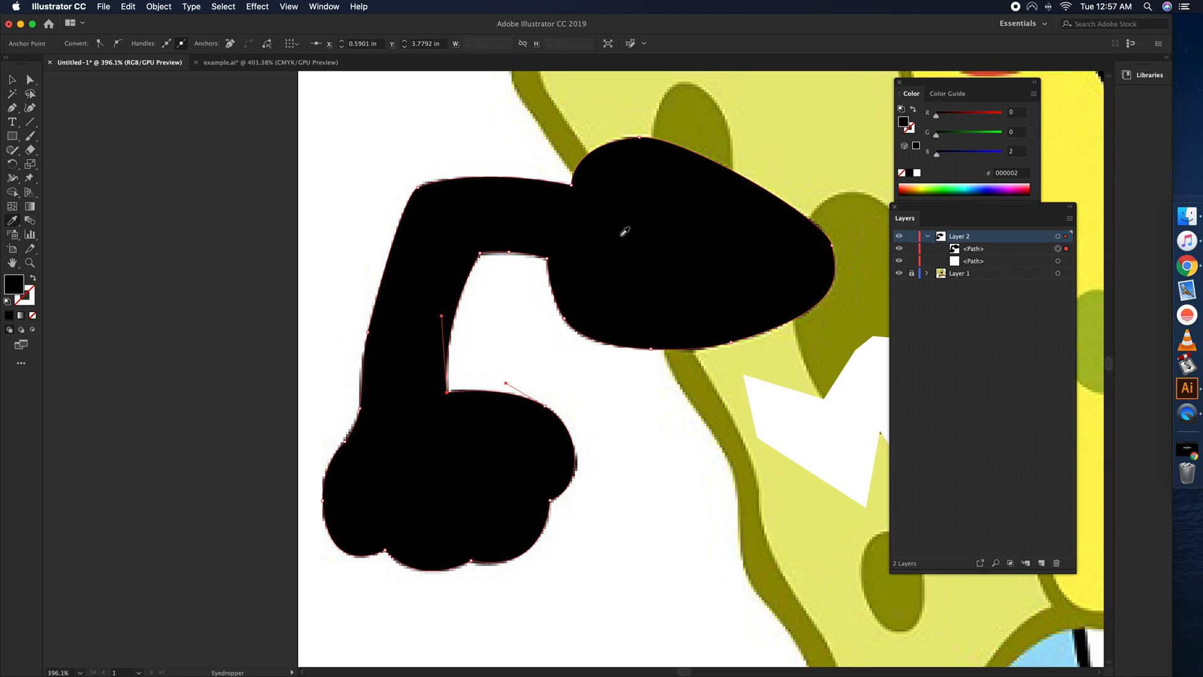
pyautogui.click(899, 249)
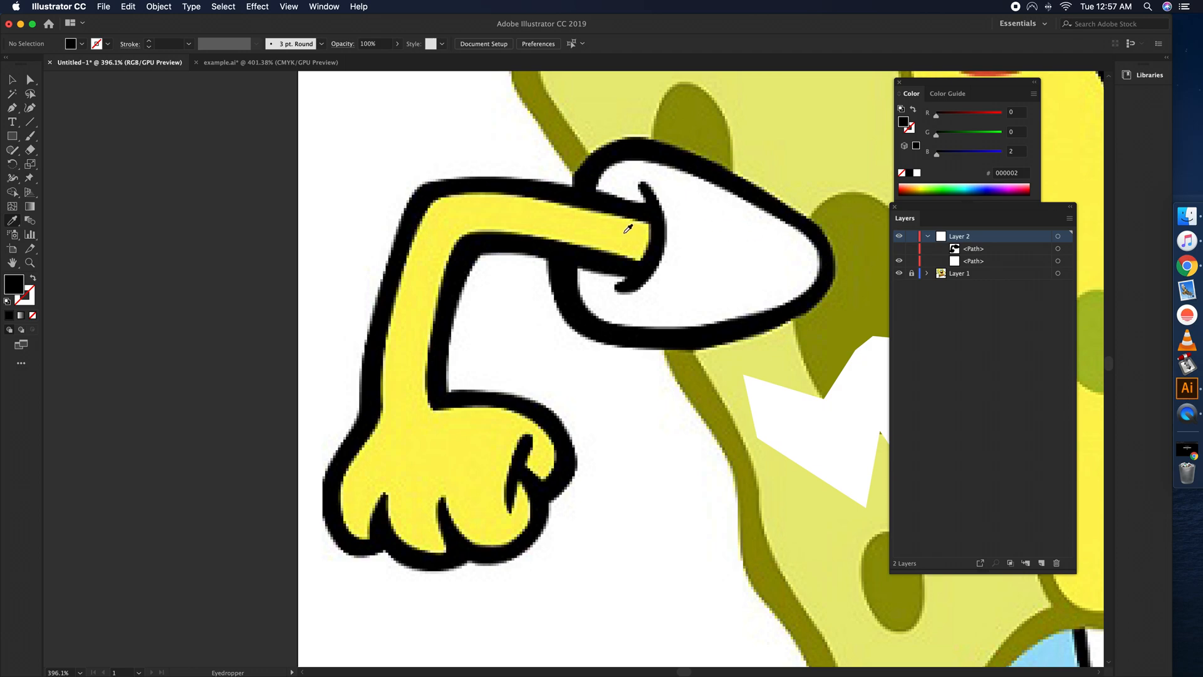
# Step: Trace the sleeve's white interior with the Pen tool from the arm's upper edge around to its lower edge, ending in a corner point
pyautogui.press('p')
pyautogui.click(593, 188)
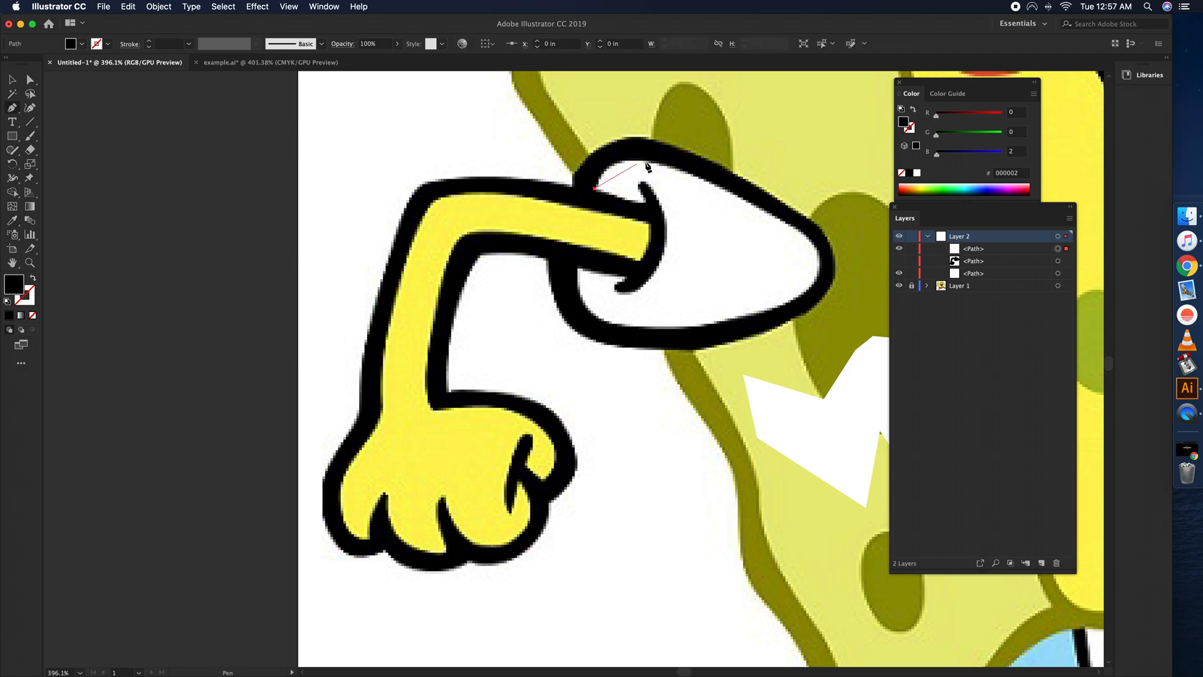
pyautogui.moveTo(672, 168); pyautogui.dragTo(741, 193)
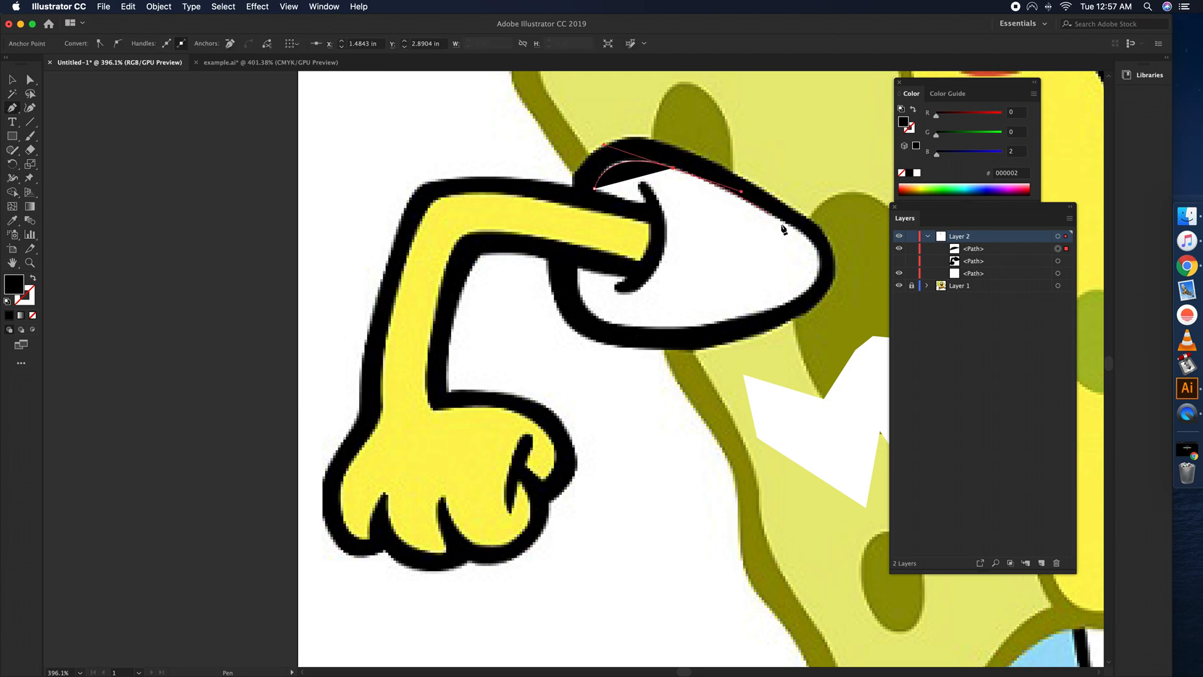
pyautogui.click(815, 244)
pyautogui.moveTo(775, 307); pyautogui.dragTo(713, 328)
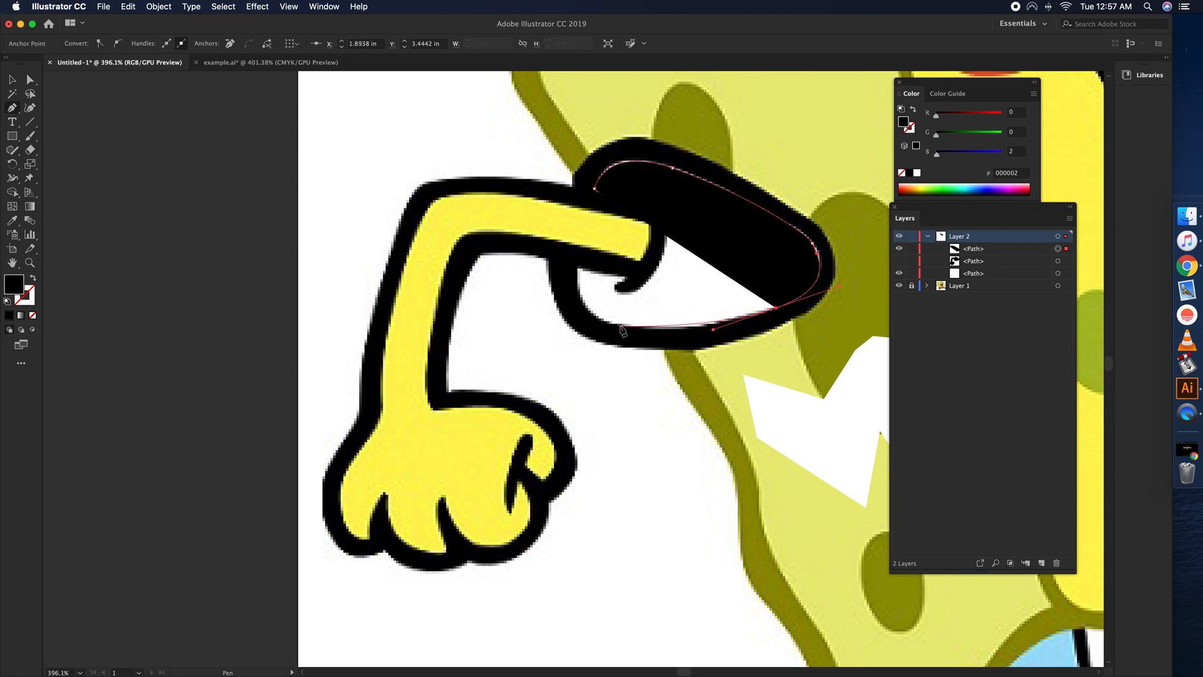
pyautogui.click(652, 327)
pyautogui.moveTo(577, 269); pyautogui.dragTo(583, 199)
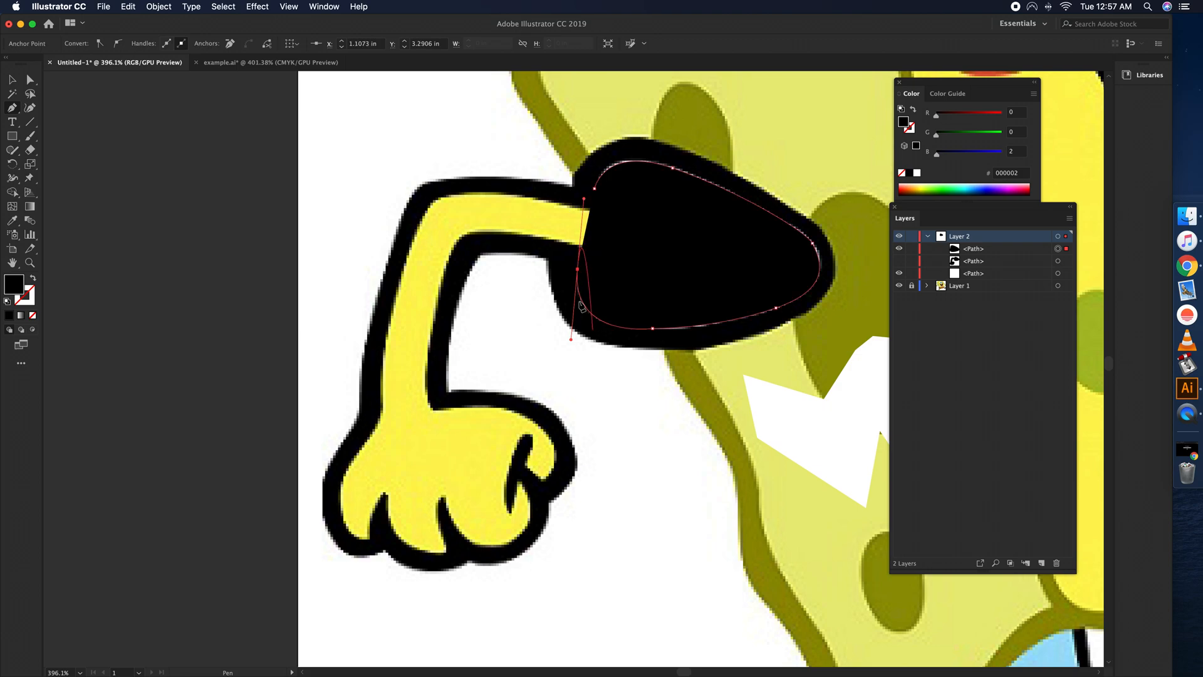
pyautogui.click(577, 270)
# Step: Continue the path along the arm and around the curved cuff line, close it at the start point and set its fill to None
pyautogui.click(630, 273)
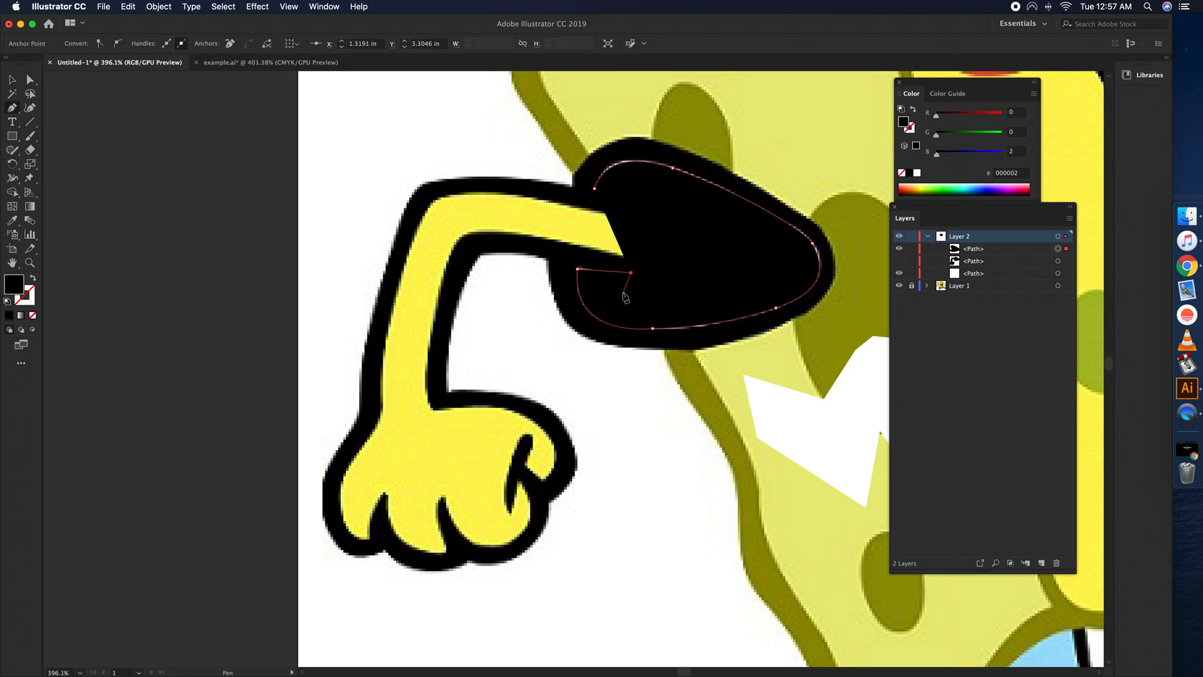
pyautogui.click(617, 284)
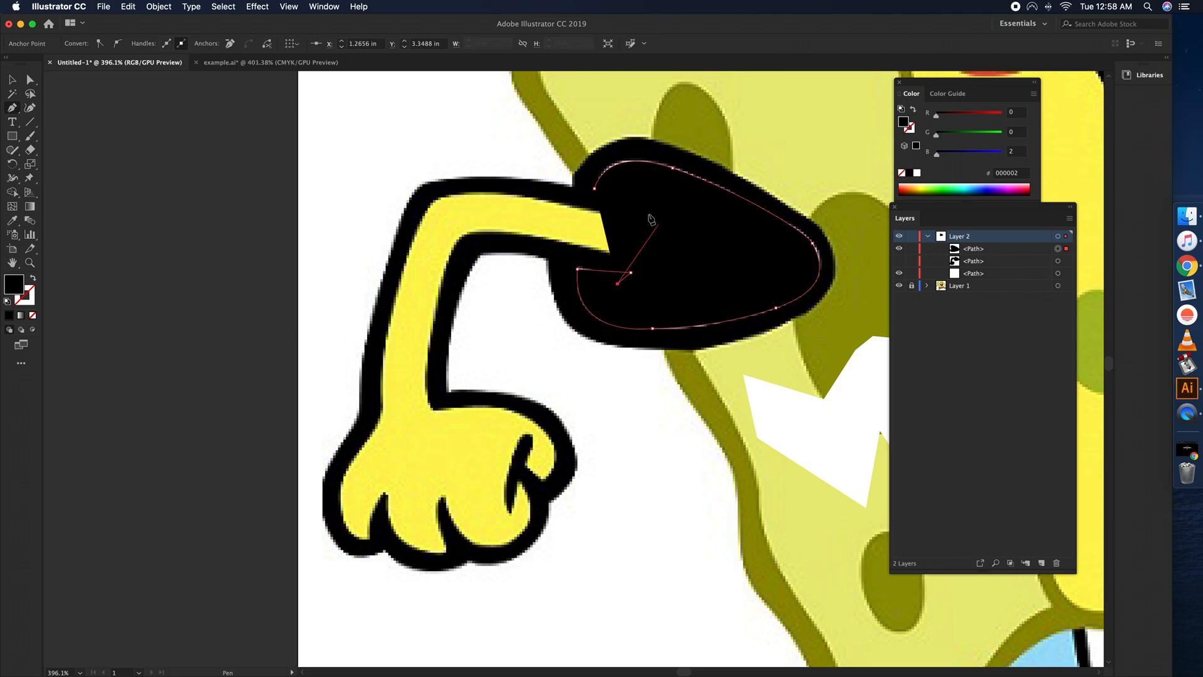
pyautogui.moveTo(648, 208); pyautogui.dragTo(595, 146)
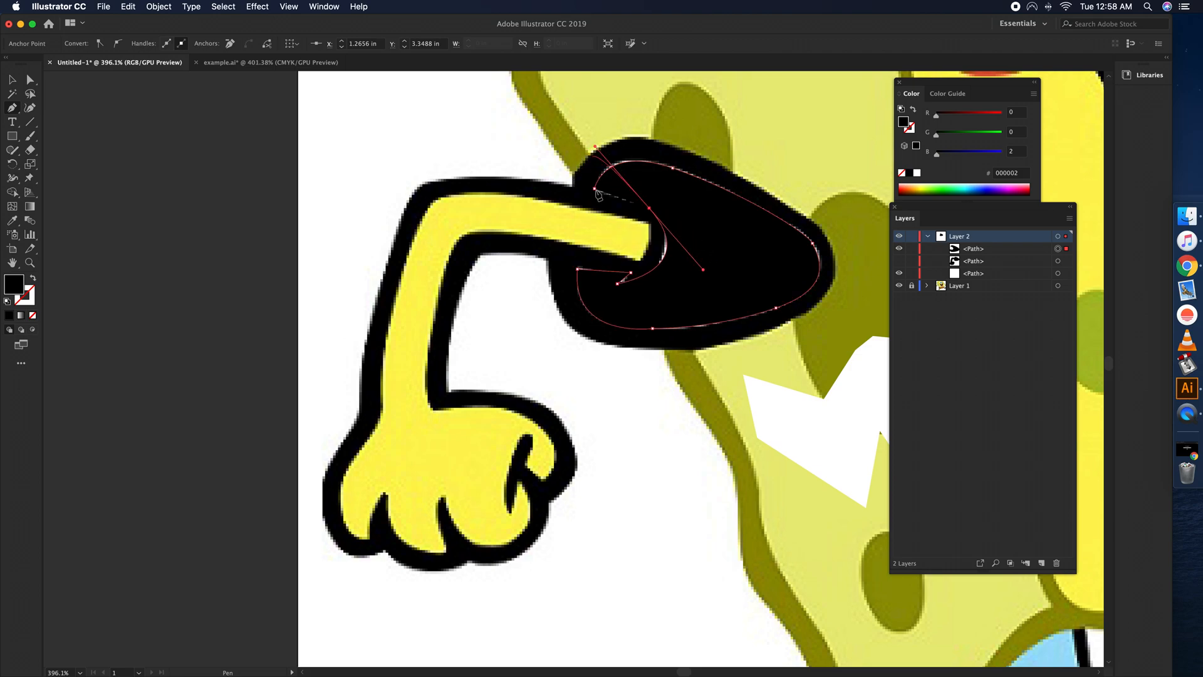
pyautogui.click(649, 207)
pyautogui.click(639, 183)
pyautogui.click(636, 205)
pyautogui.click(595, 188)
pyautogui.click(32, 315)
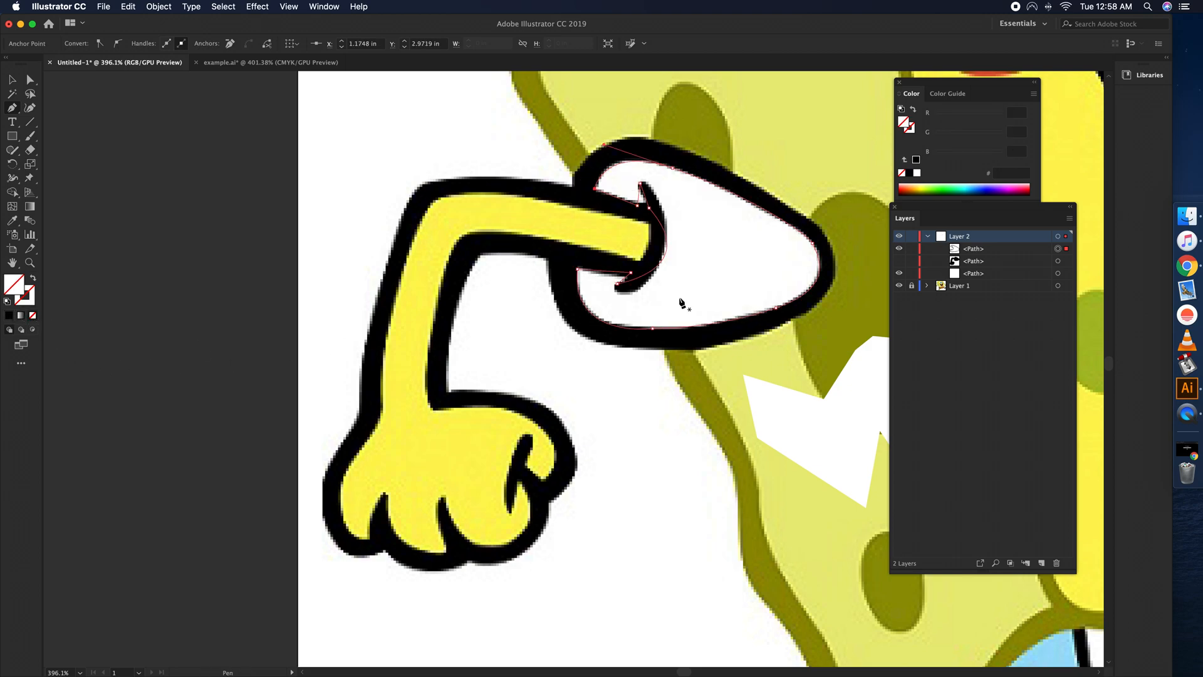
# Step: Move the cuff curve's upper anchor point down to the middle of the cuff line, convert it to smooth and adjust its handle
pyautogui.press('a')
pyautogui.moveTo(649, 207); pyautogui.dragTo(657, 194)
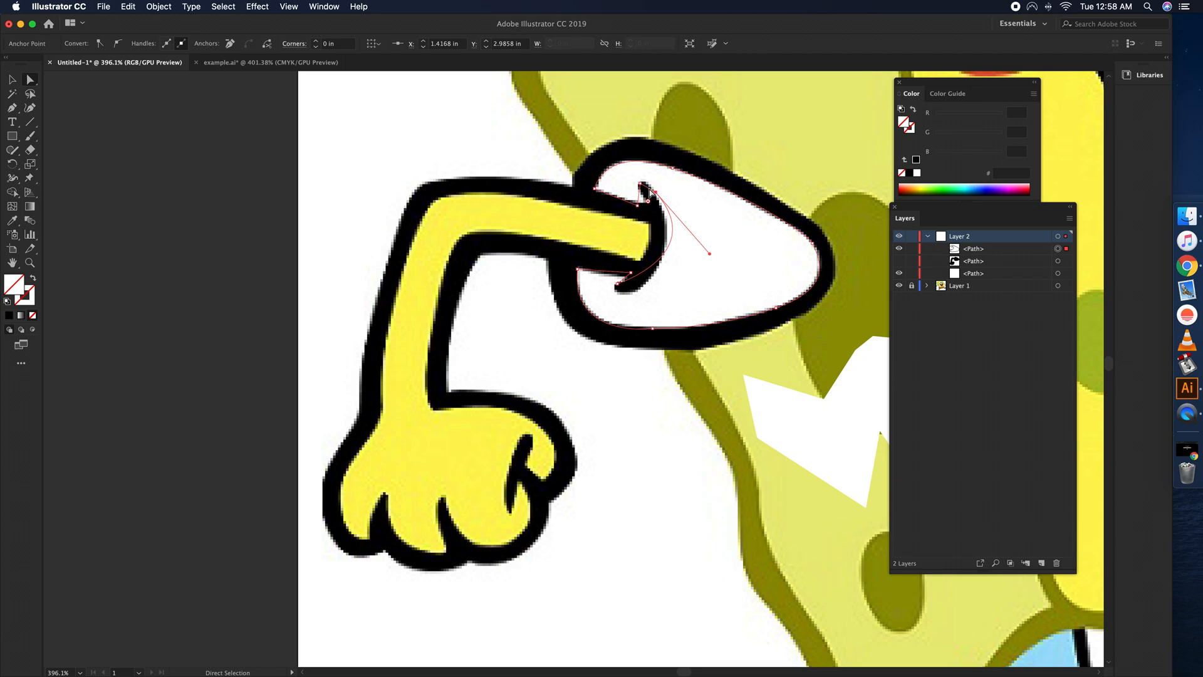
pyautogui.moveTo(656, 194); pyautogui.dragTo(666, 237)
pyautogui.click(118, 44)
pyautogui.moveTo(657, 226); pyautogui.dragTo(670, 211)
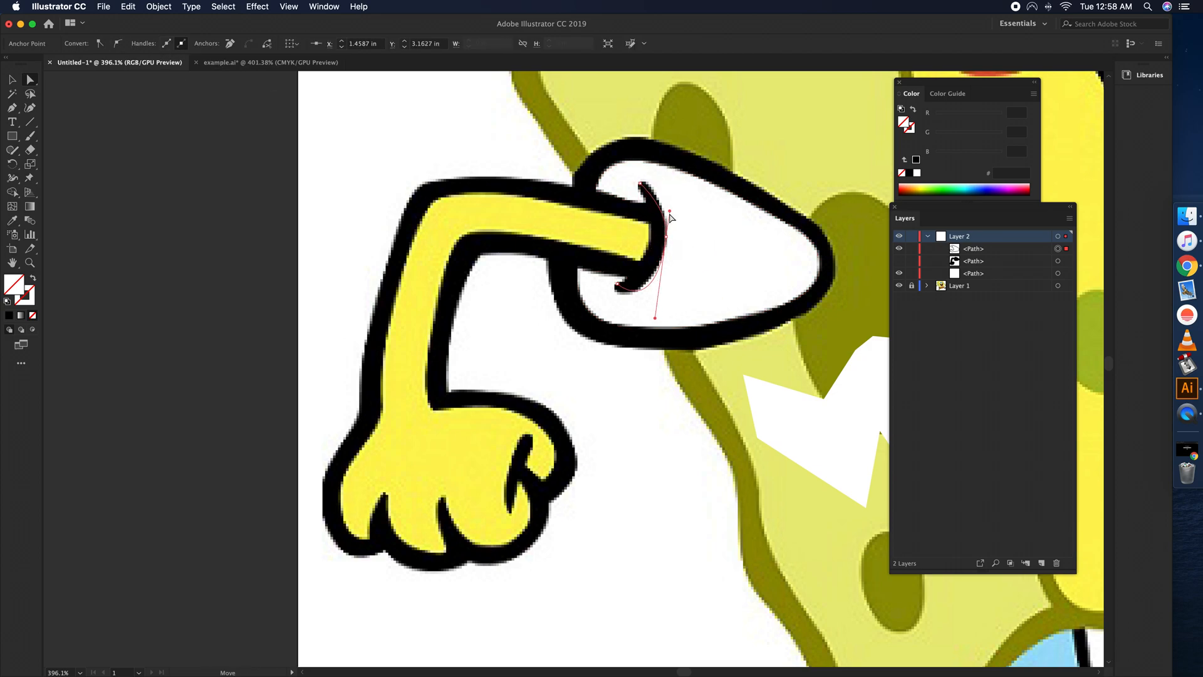
# Step: Refine the cuff line's lower curve and the points at its upper tip to fit the black line
pyautogui.click(615, 287)
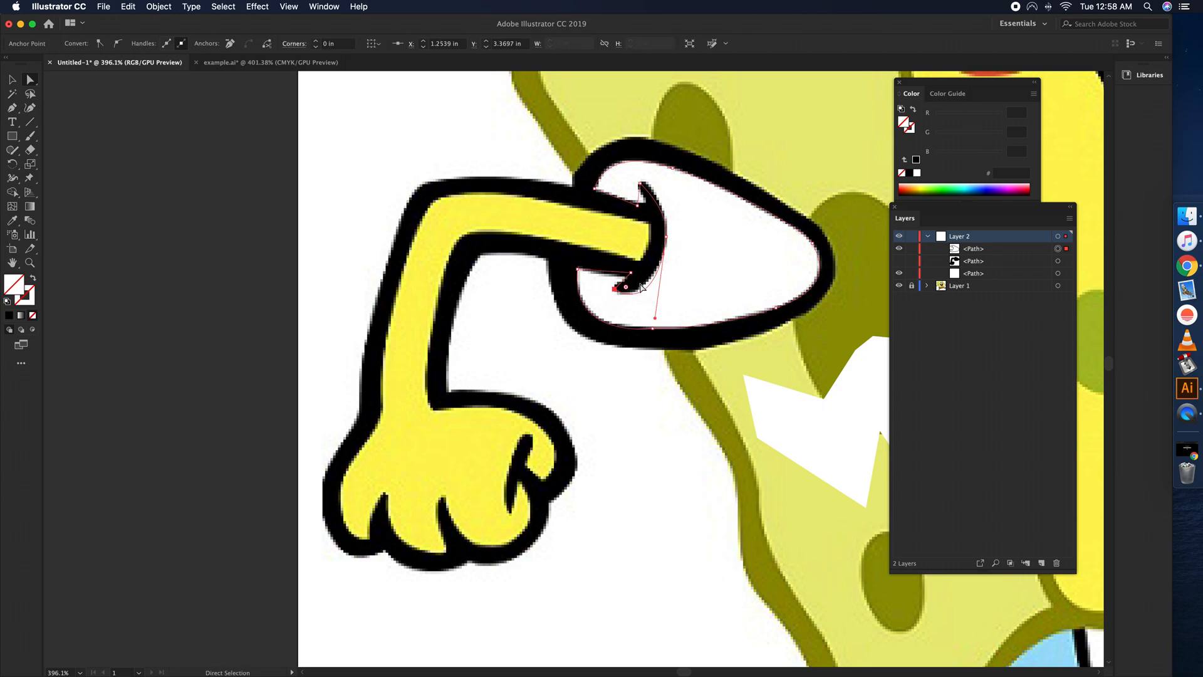
pyautogui.moveTo(655, 317); pyautogui.dragTo(653, 306)
pyautogui.click(637, 206)
pyautogui.moveTo(637, 205); pyautogui.dragTo(644, 187)
pyautogui.press('z')
pyautogui.moveTo(674, 210); pyautogui.dragTo(646, 327)
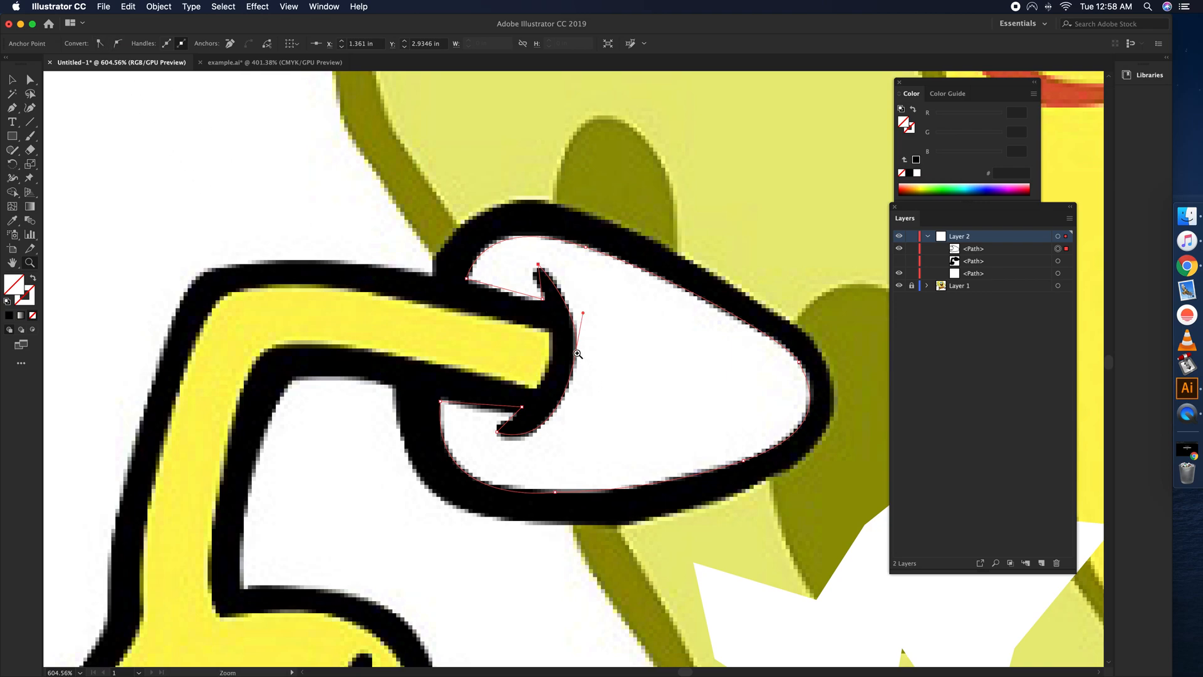
# Step: Adjust the cuff line's upper tip point and the two points along the arm's upper edge to match the black line
pyautogui.press('s')
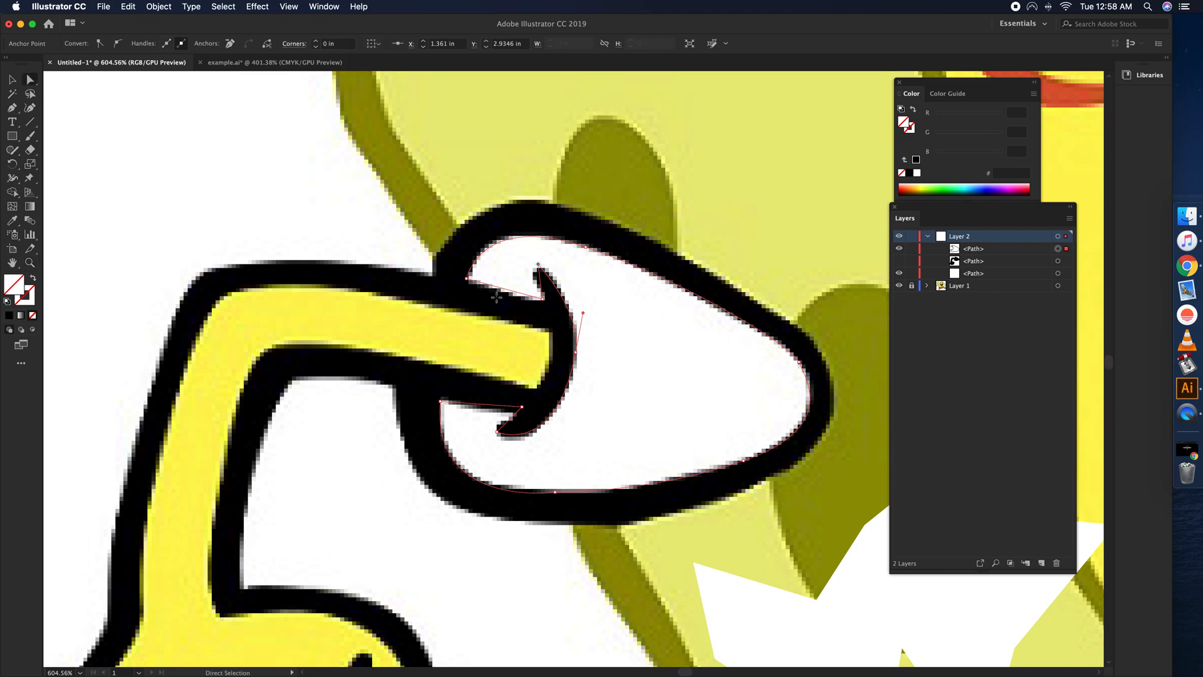
pyautogui.press('a')
pyautogui.moveTo(537, 264); pyautogui.dragTo(572, 275)
pyautogui.moveTo(571, 272); pyautogui.dragTo(538, 269)
pyautogui.click(467, 282)
pyautogui.moveTo(468, 284); pyautogui.dragTo(466, 282)
pyautogui.moveTo(542, 299); pyautogui.dragTo(543, 301)
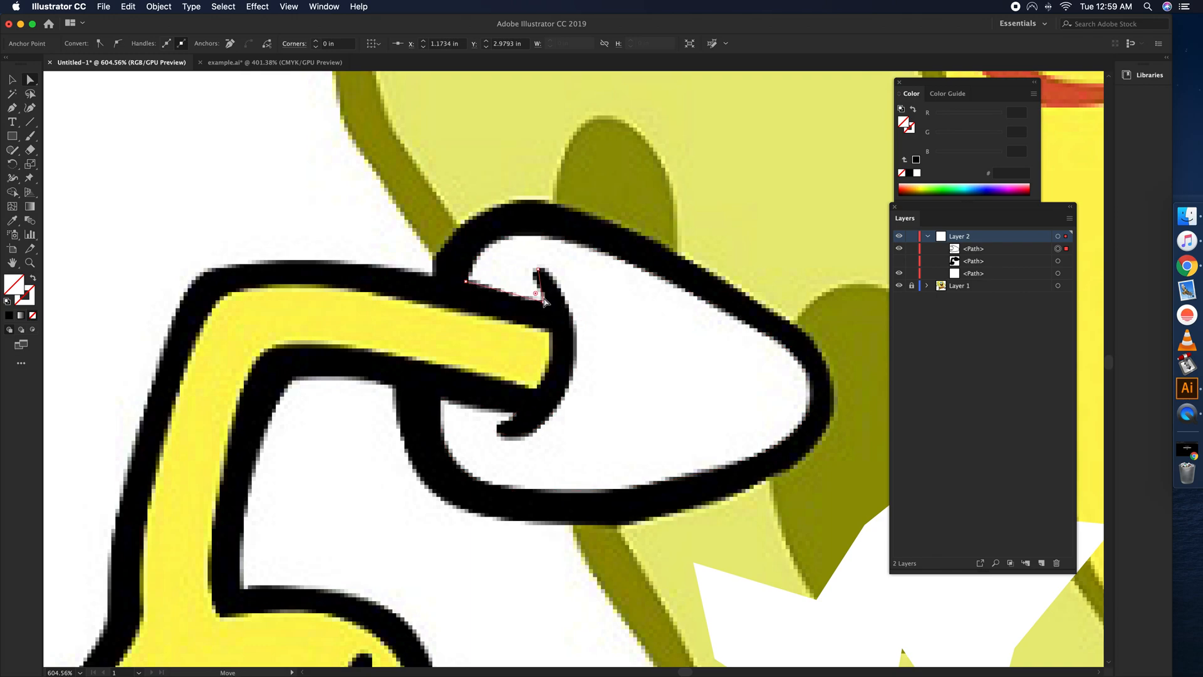
# Step: Convert the cuff line's upper tip point to smooth and pull its handle to round the tip
pyautogui.click(537, 270)
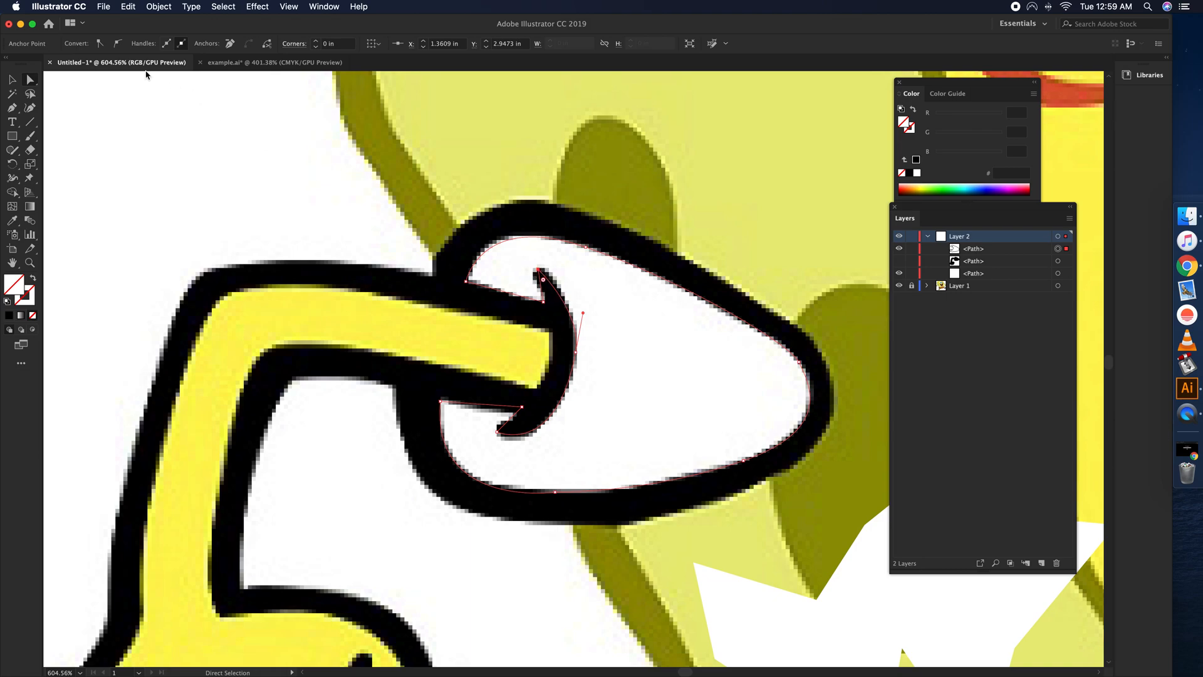
pyautogui.click(118, 45)
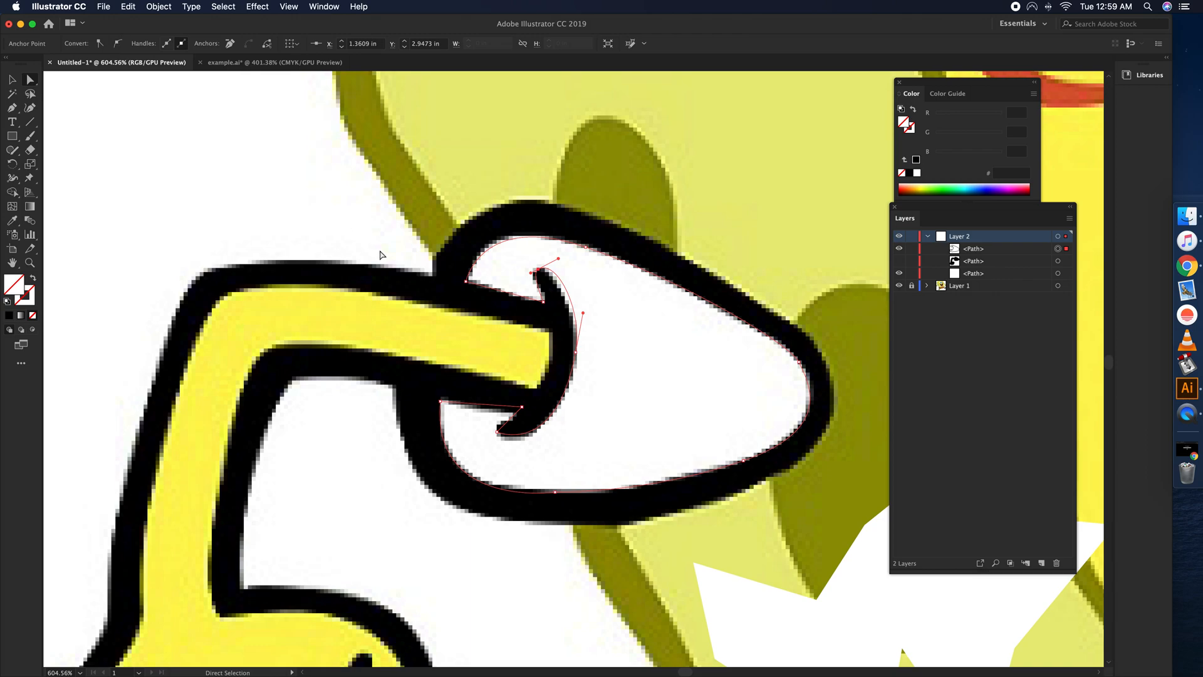
pyautogui.moveTo(559, 258); pyautogui.dragTo(523, 271)
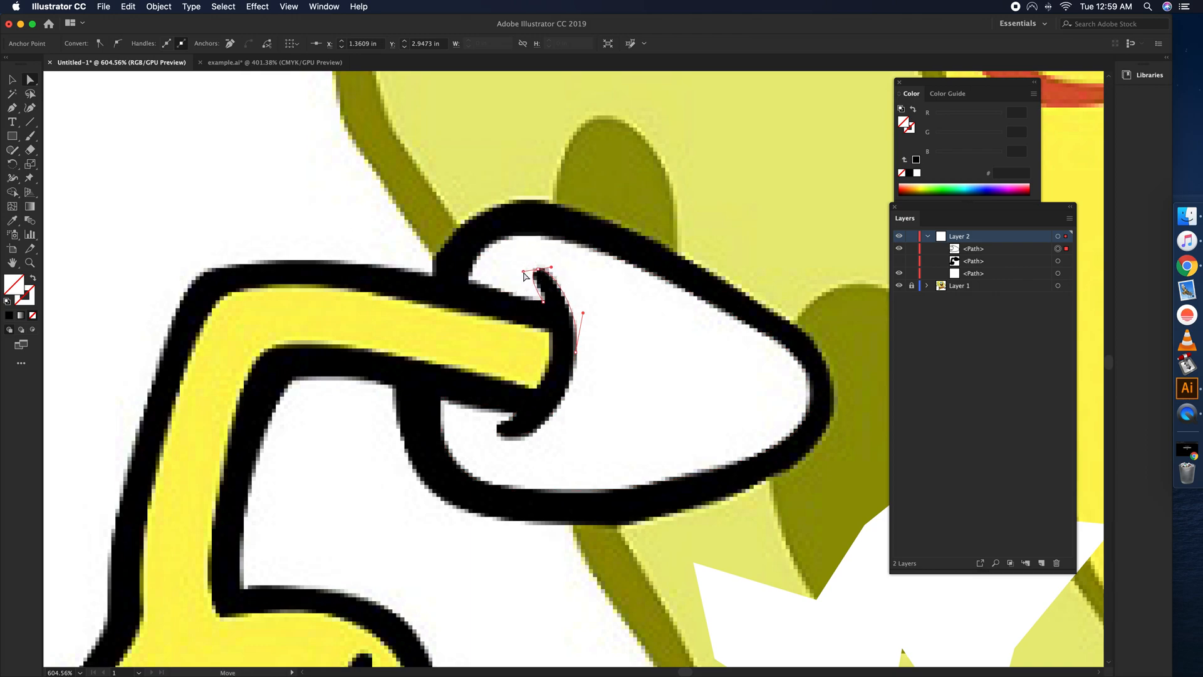
# Step: Move the cuff curve's middle point slightly down, adjust its lower handle and try converting it to a corner and back to smooth
pyautogui.moveTo(576, 352); pyautogui.dragTo(574, 362)
pyautogui.moveTo(554, 465); pyautogui.dragTo(554, 460)
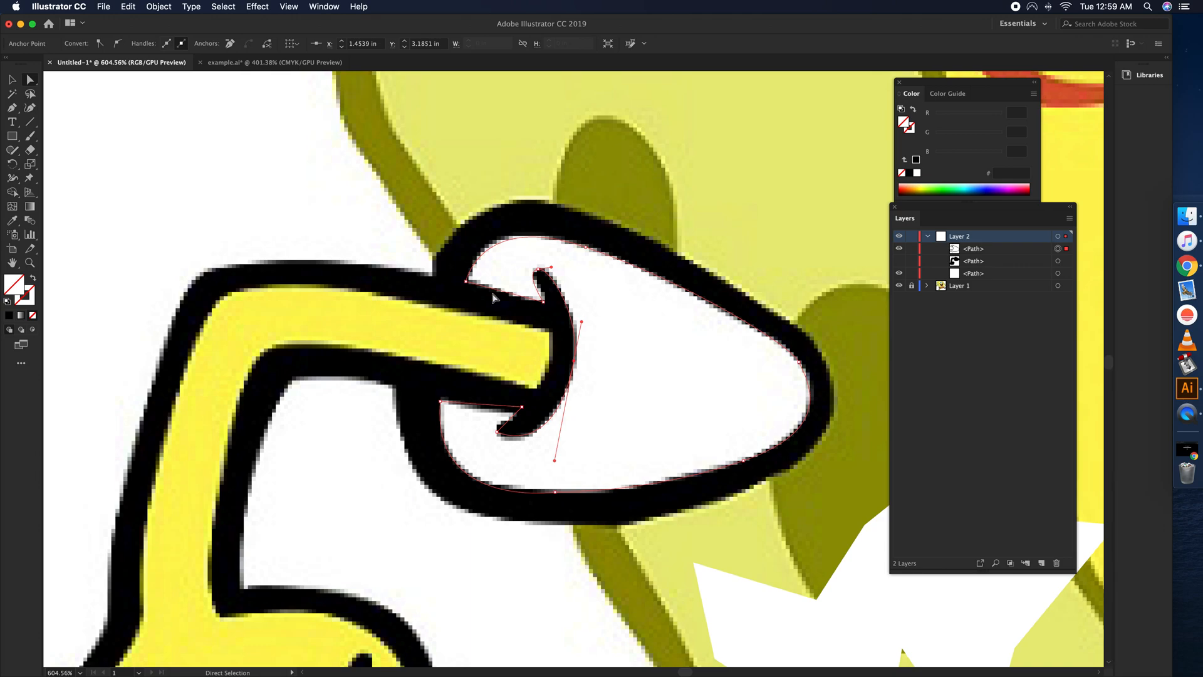
pyautogui.click(99, 44)
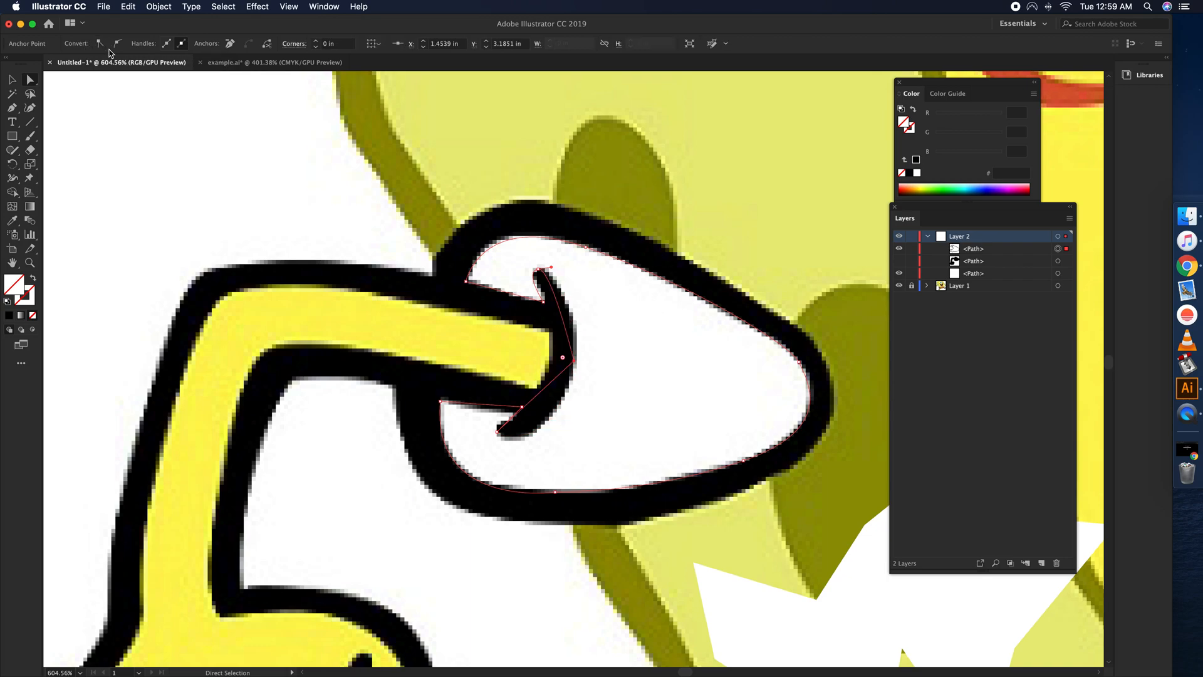
pyautogui.click(116, 43)
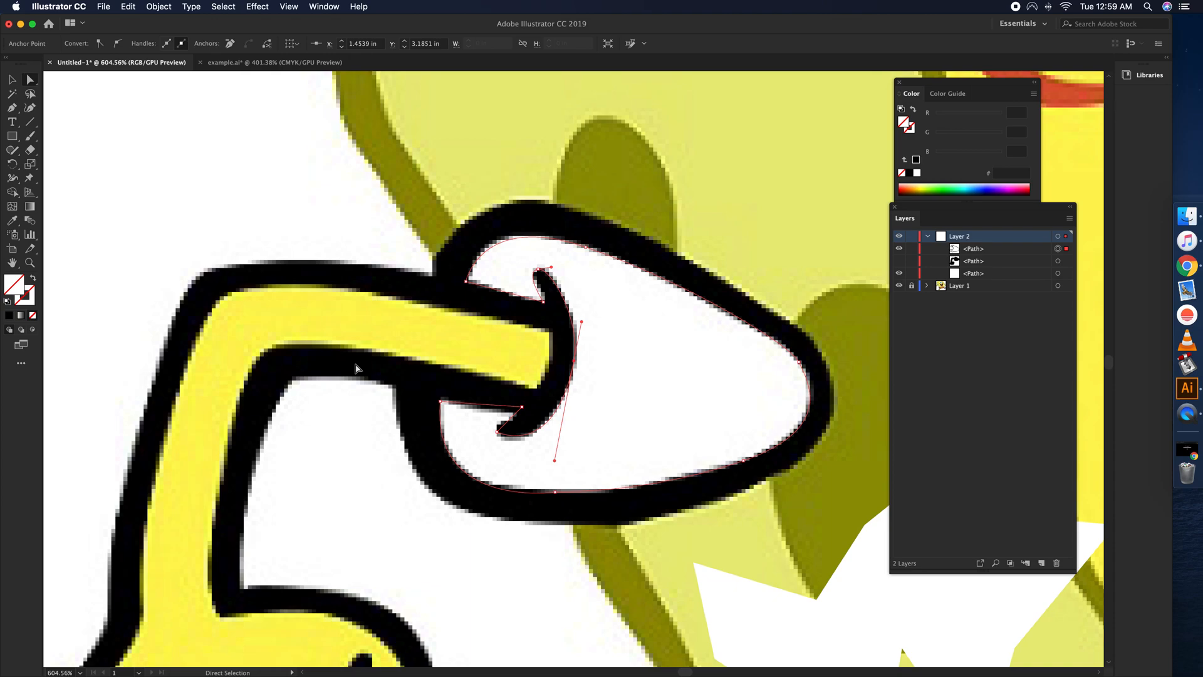
# Step: Move the corner point at the arm's lower edge toward the cuff tip, convert the lower tip point to smooth and adjust its handle
pyautogui.moveTo(520, 407); pyautogui.dragTo(505, 433)
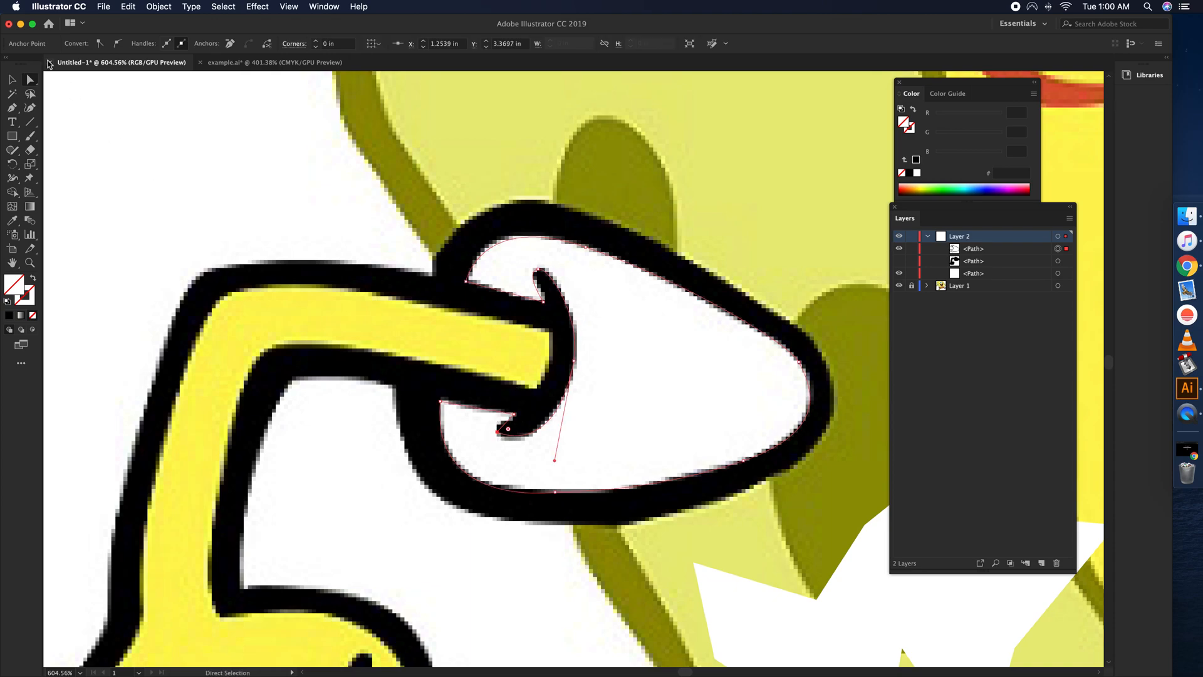
pyautogui.click(118, 44)
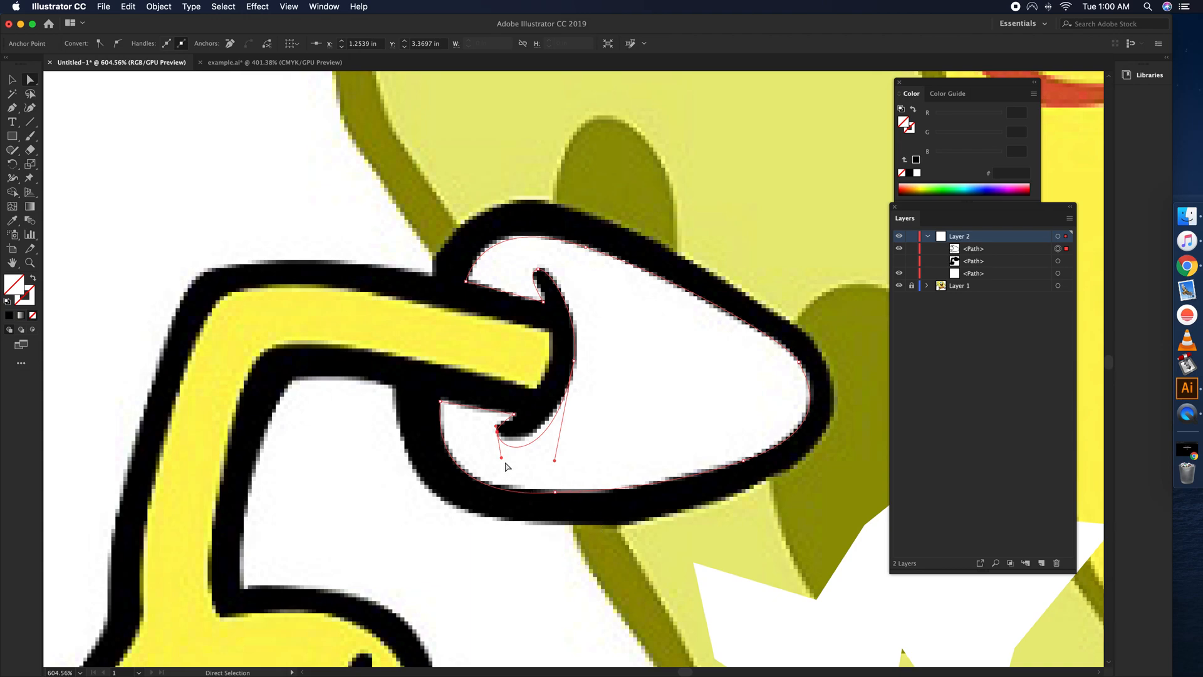
pyautogui.moveTo(501, 457); pyautogui.dragTo(492, 424)
# Step: Fill the sleeve interior path with white sampled from the image using the Eyedropper, and show the black arm path
pyautogui.doubleClick(25, 293)
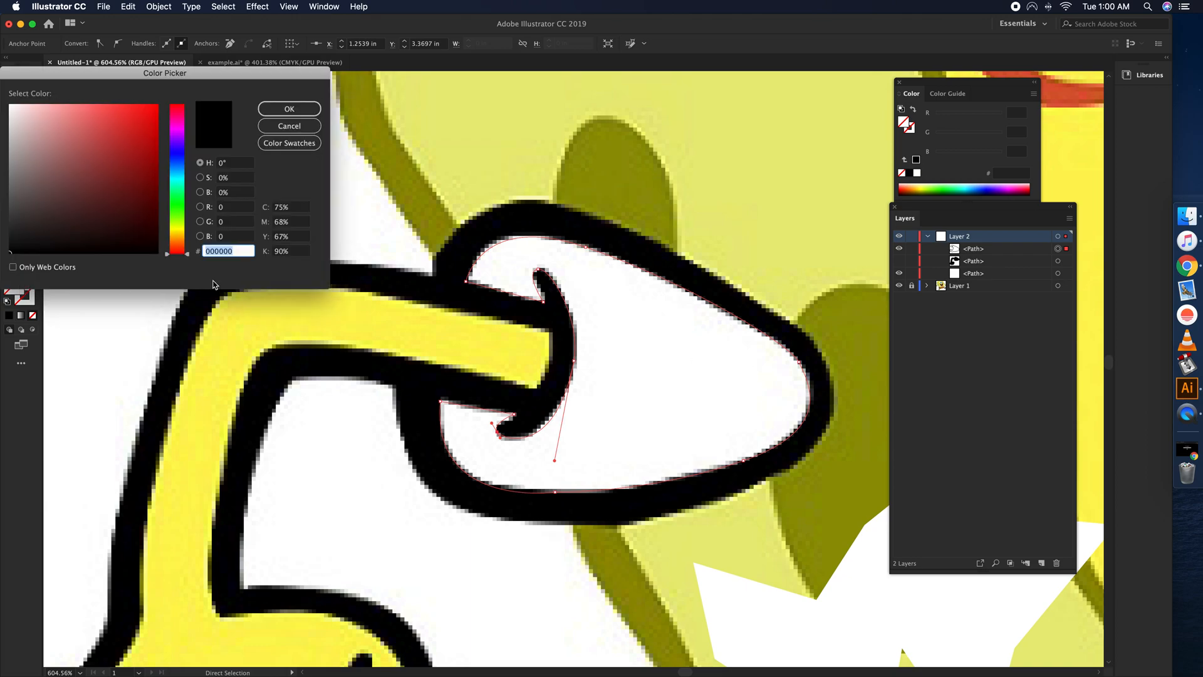
pyautogui.click(289, 126)
pyautogui.press('i')
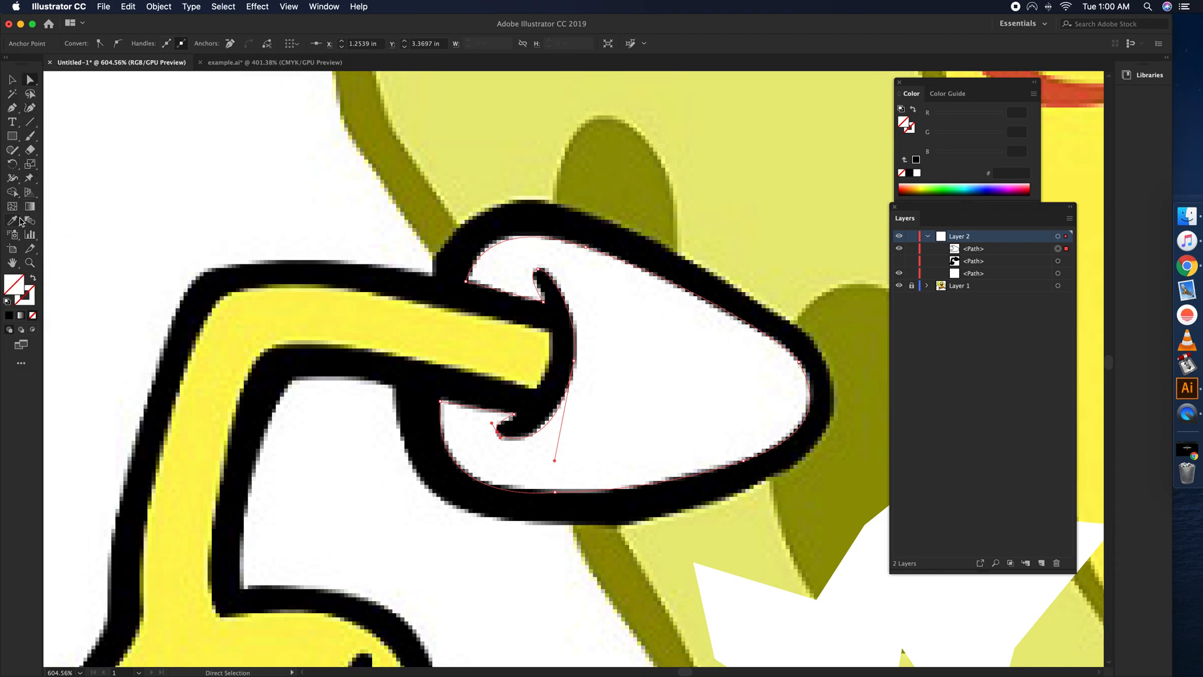
pyautogui.click(635, 322)
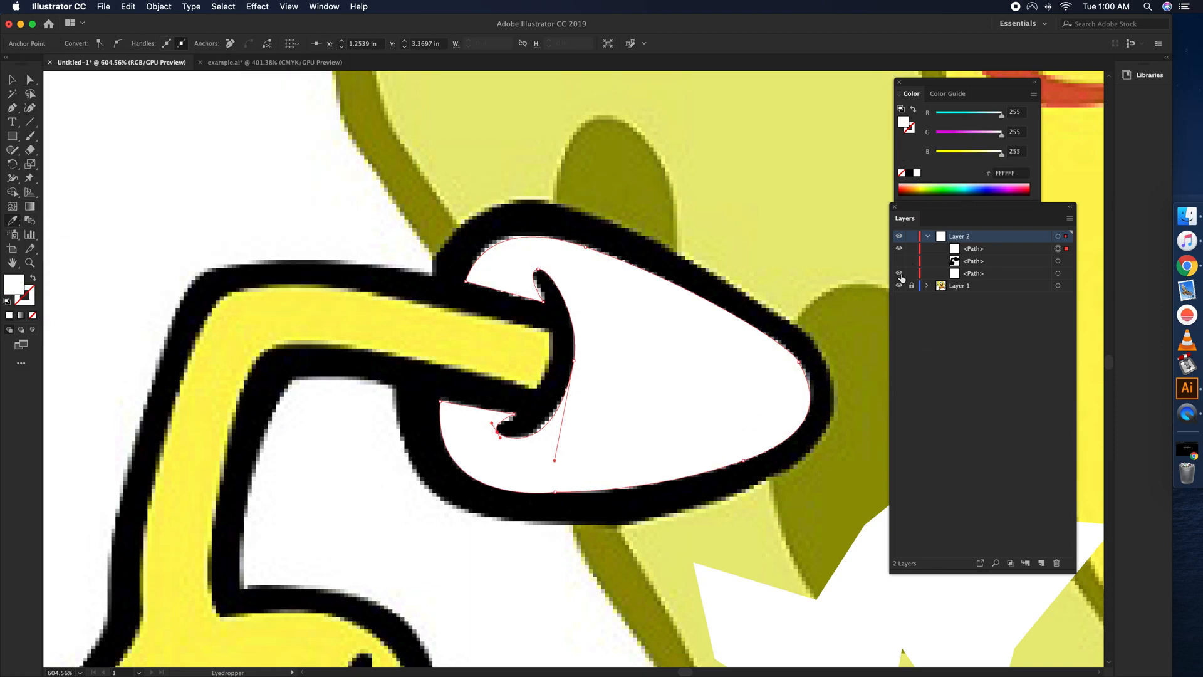
pyautogui.click(898, 250)
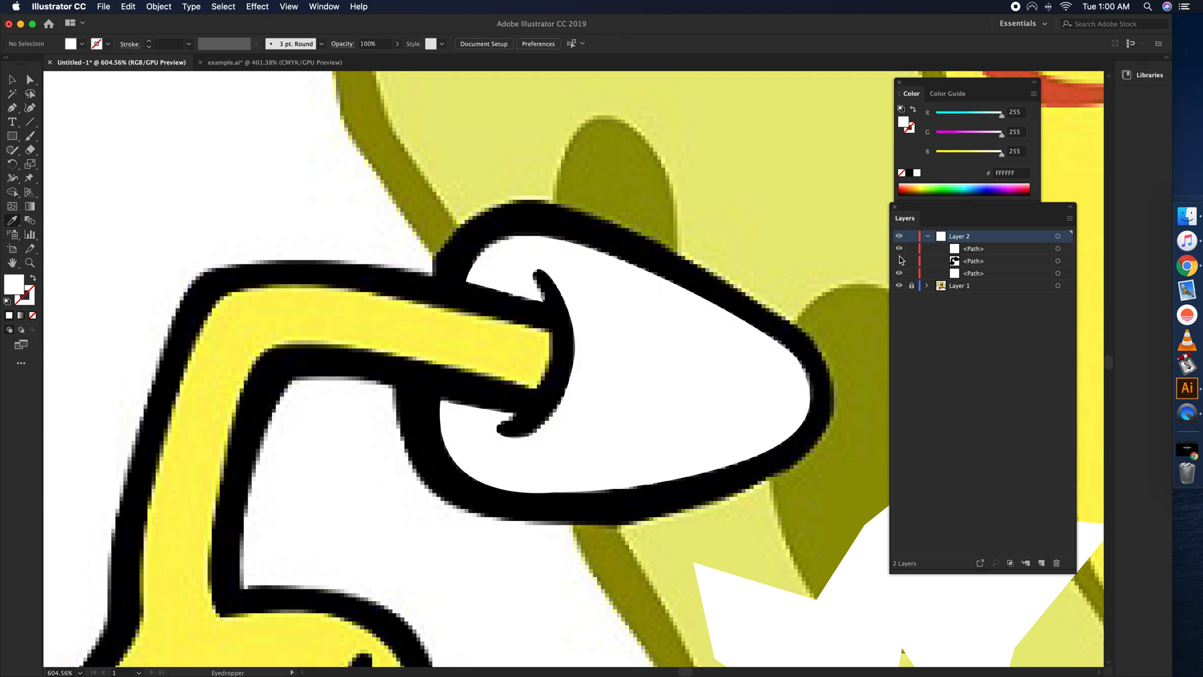
pyautogui.click(899, 261)
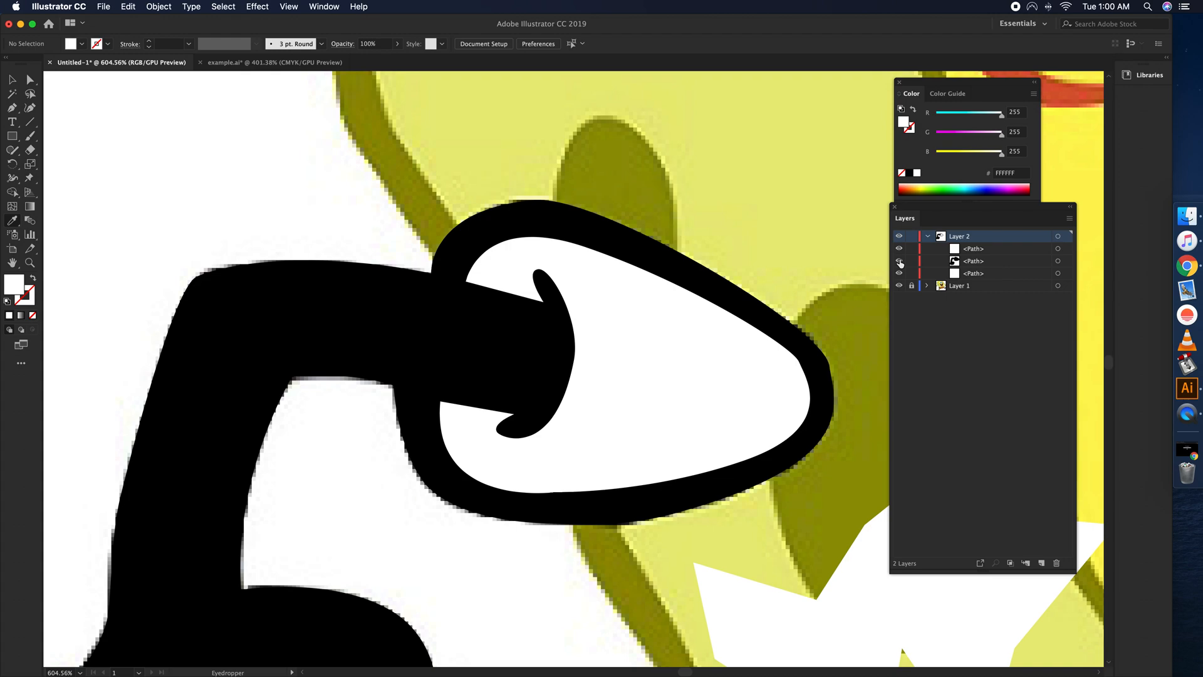
# Step: Demonstrate the stacking order by moving the white sleeve path beneath the black arm path and back on top
pyautogui.moveTo(976, 249); pyautogui.dragTo(990, 270)
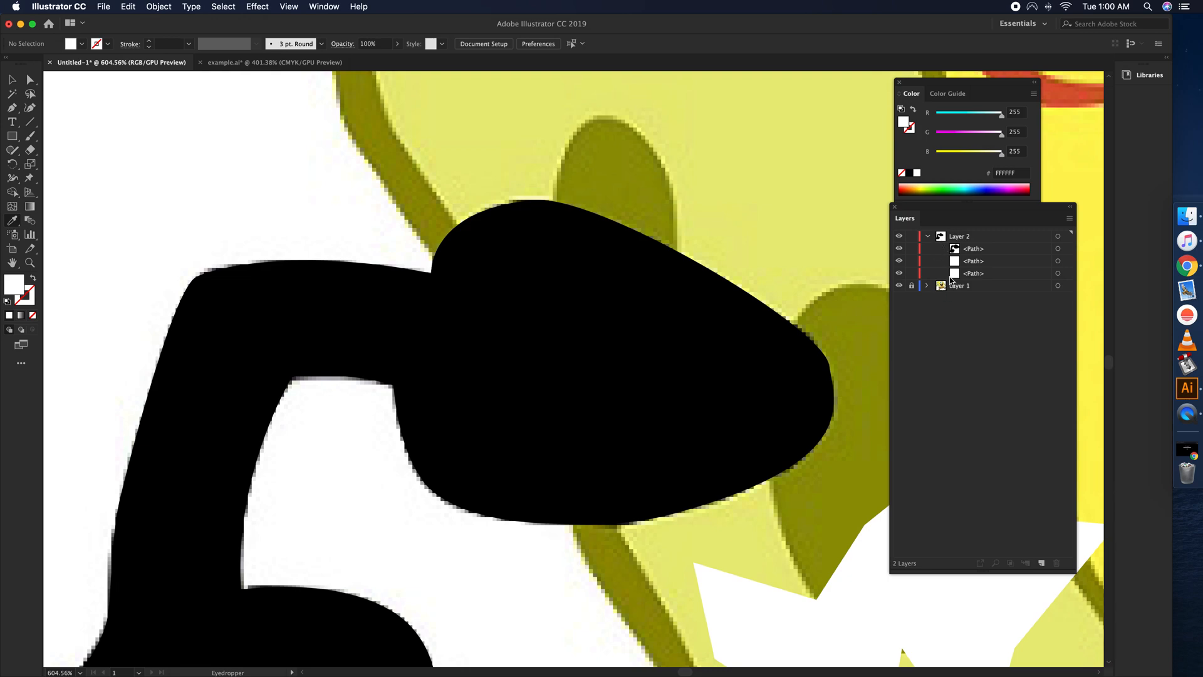
pyautogui.click(927, 236)
pyautogui.click(957, 263)
pyautogui.click(1057, 260)
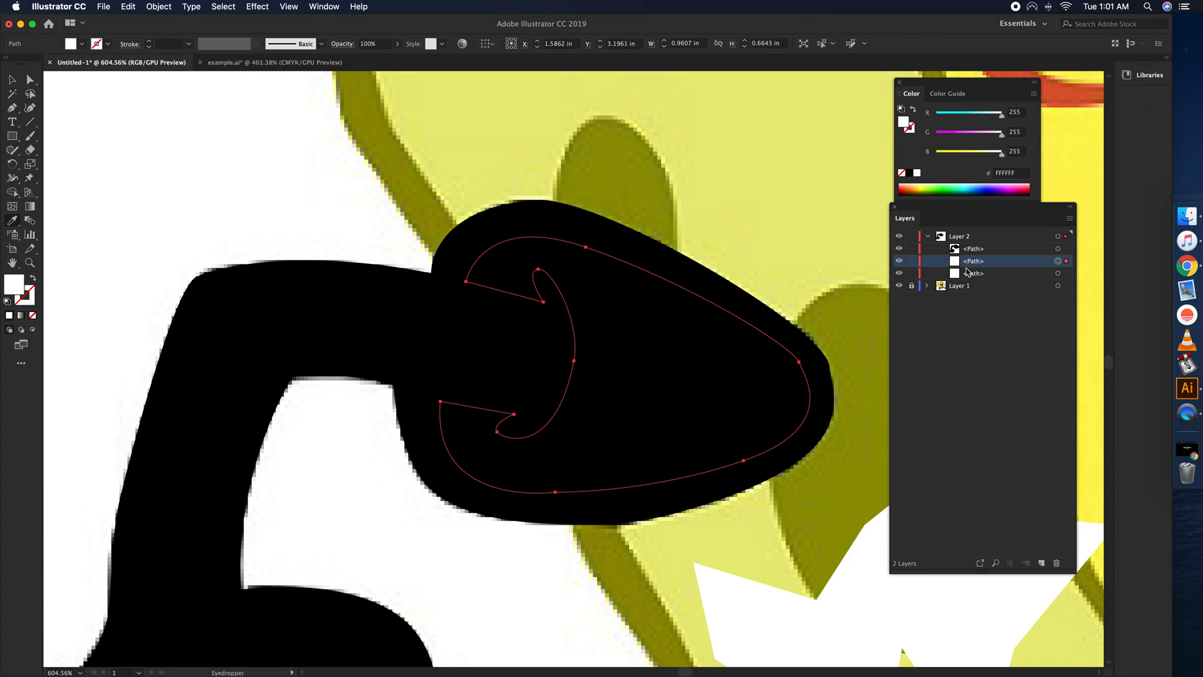
pyautogui.moveTo(996, 263); pyautogui.dragTo(983, 248)
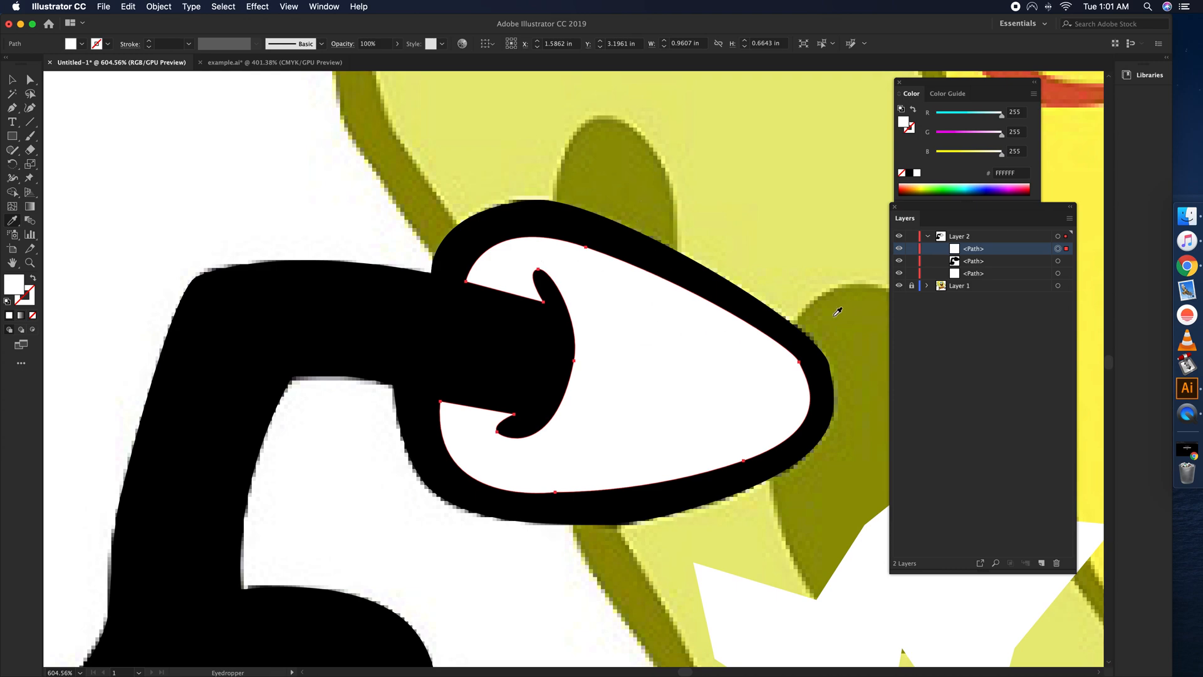
pyautogui.moveTo(1009, 266)
pyautogui.mouseDown()
pyautogui.moveTo(1002, 247)
pyautogui.moveTo(999, 265)
pyautogui.mouseUp()
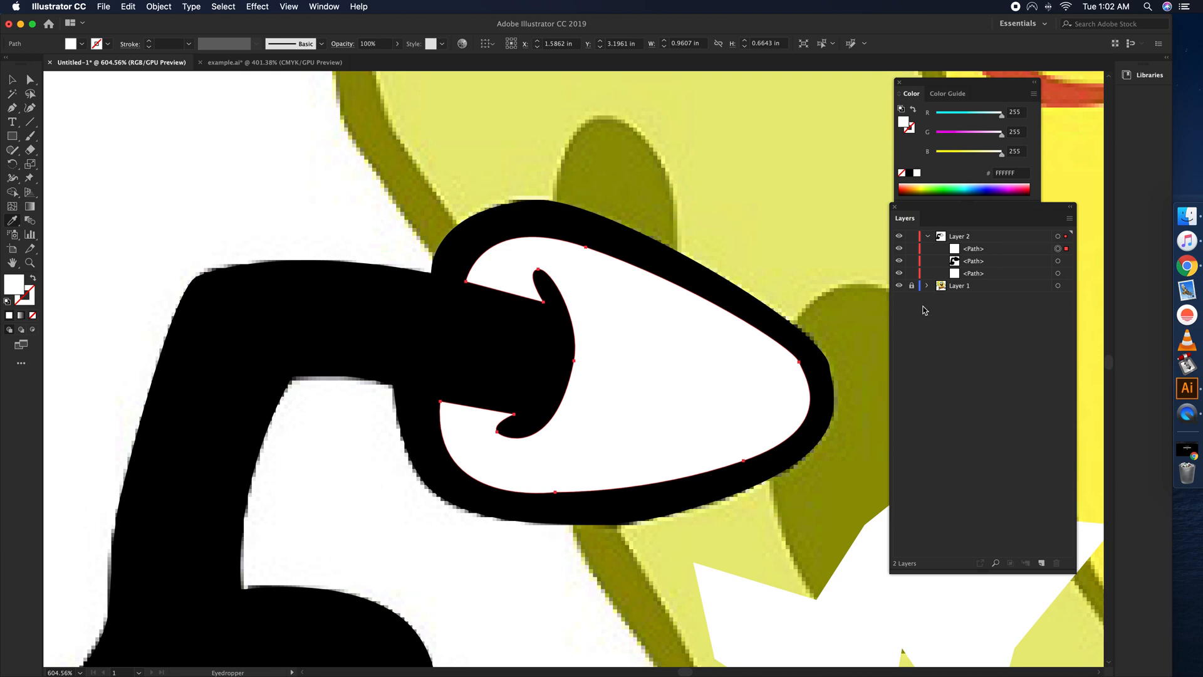
# Step: Hide the black arm path and the white sleeve path, and toggle Layer 2's visibility off and back on
pyautogui.click(899, 261)
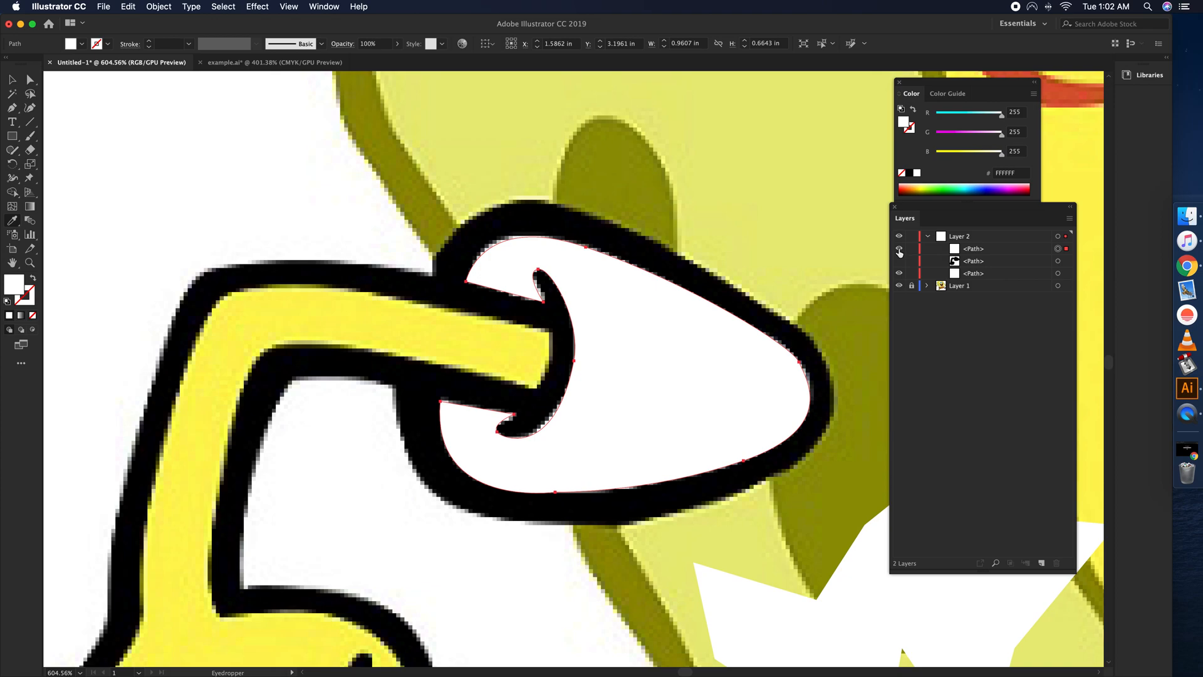
pyautogui.click(900, 251)
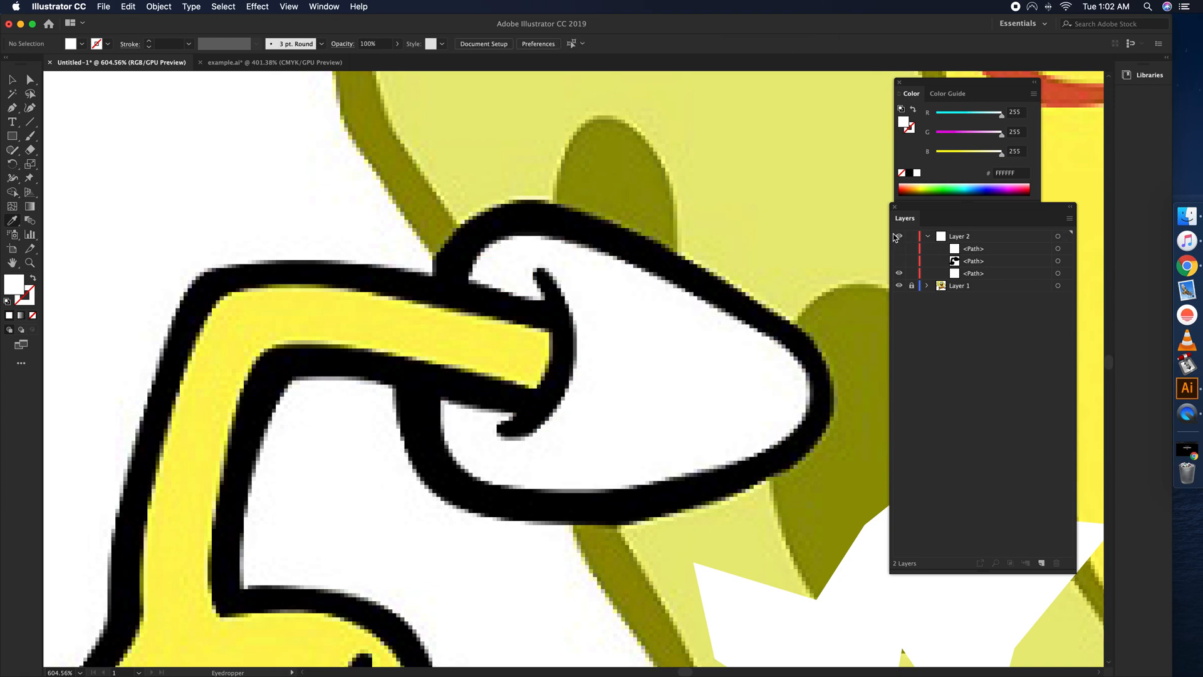
pyautogui.click(899, 238)
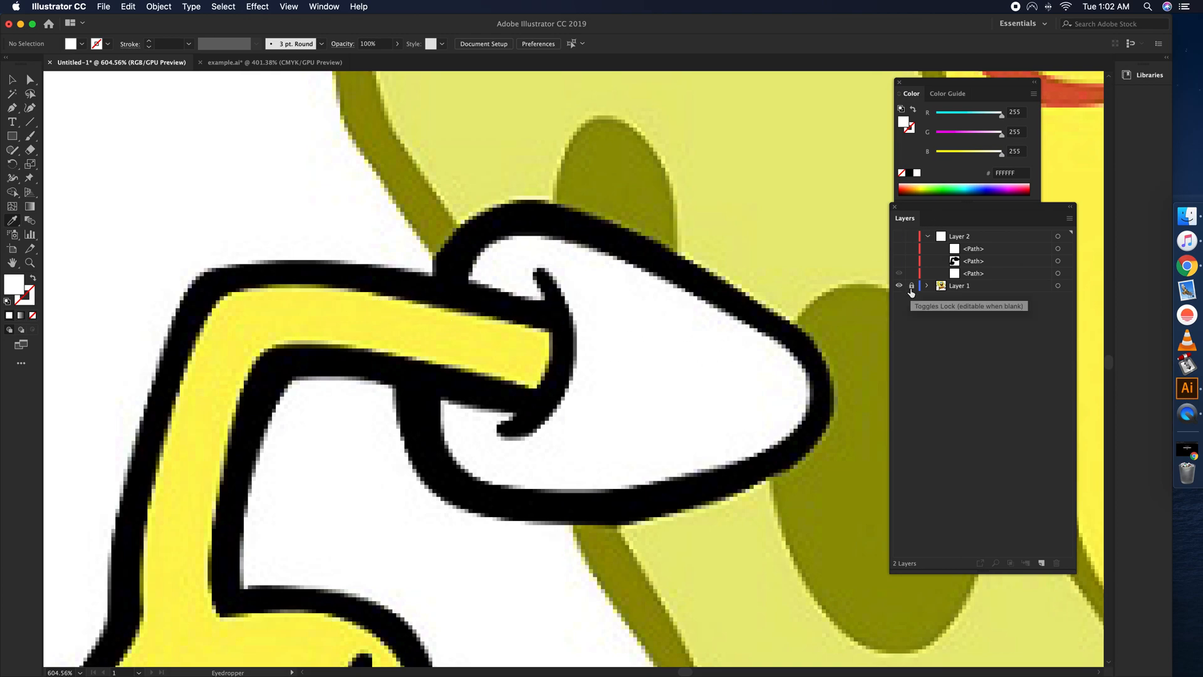
pyautogui.click(899, 238)
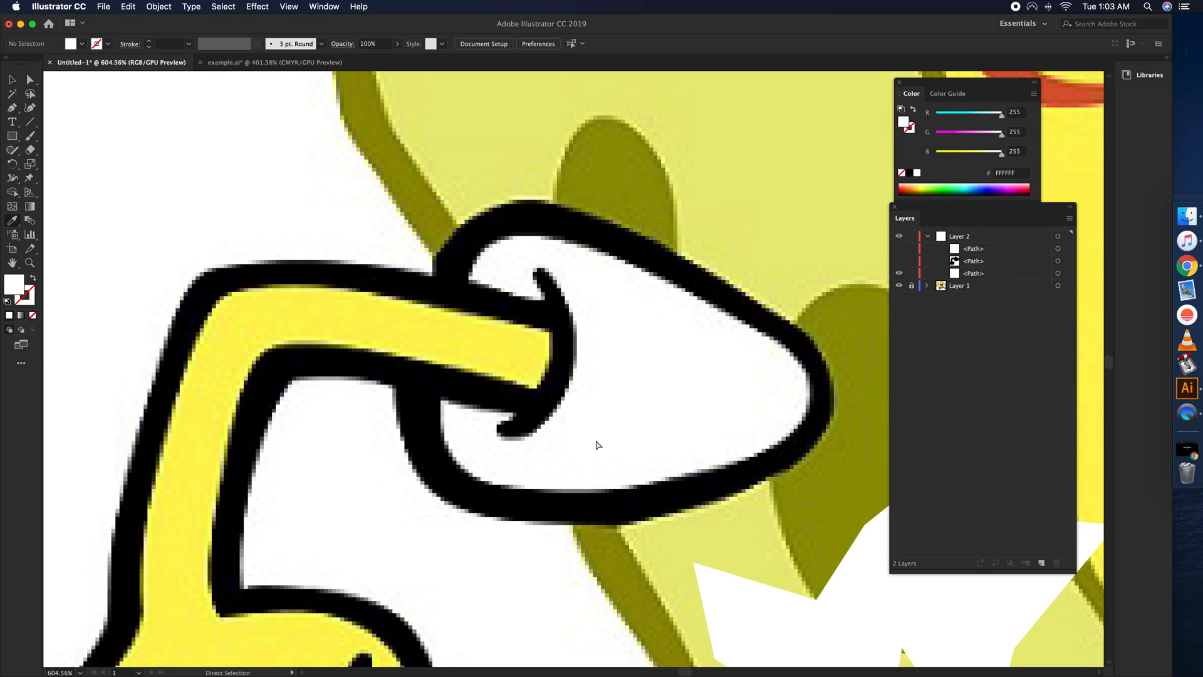
# Step: Start a Pen path along the pants' lower edge from the leg to the outer corner and up to the sponge body, with Fill set to None
pyautogui.press('super+0')
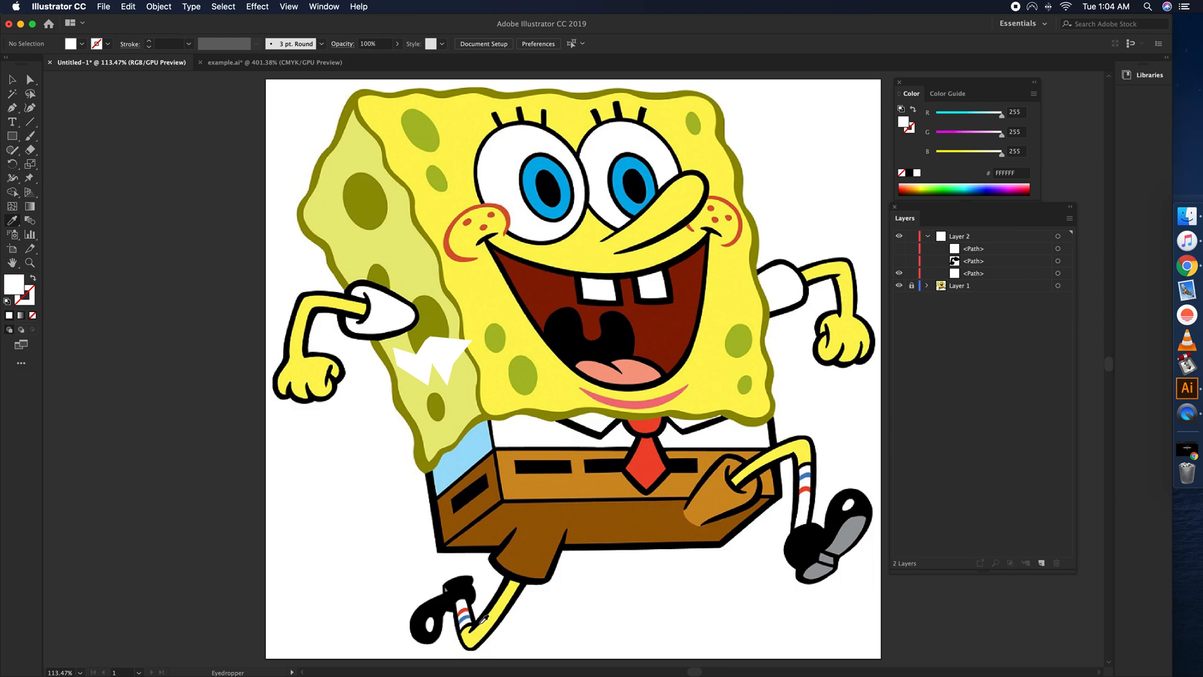
pyautogui.press('p')
pyautogui.click(490, 552)
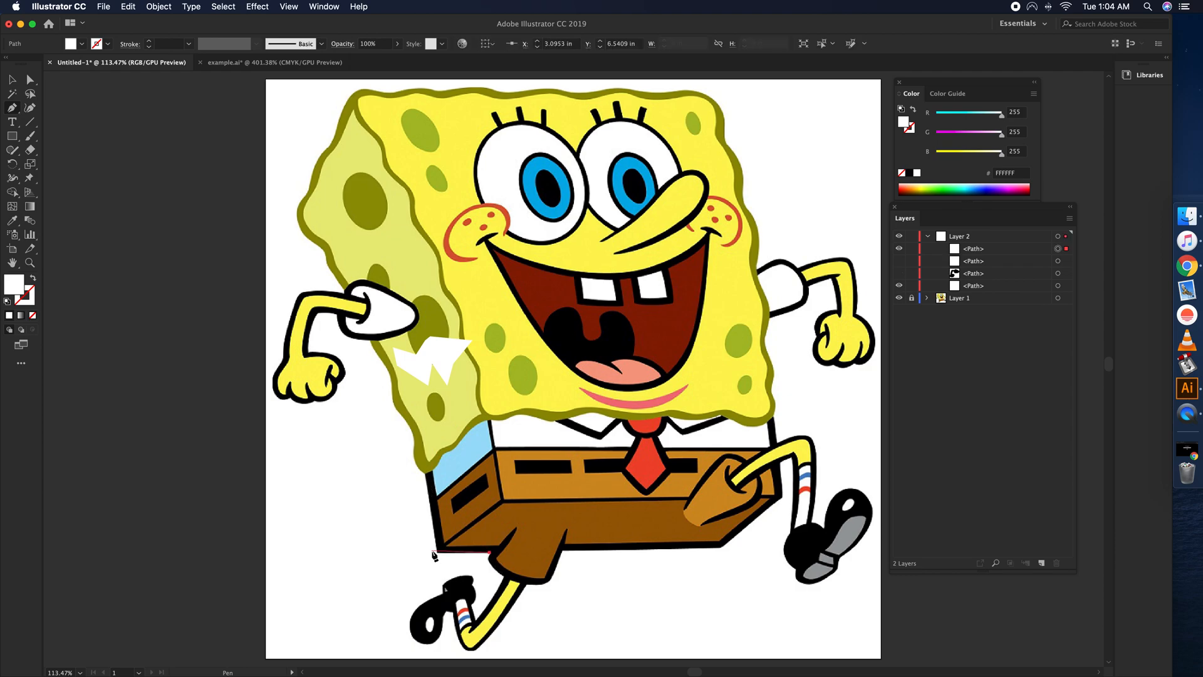
pyautogui.click(436, 552)
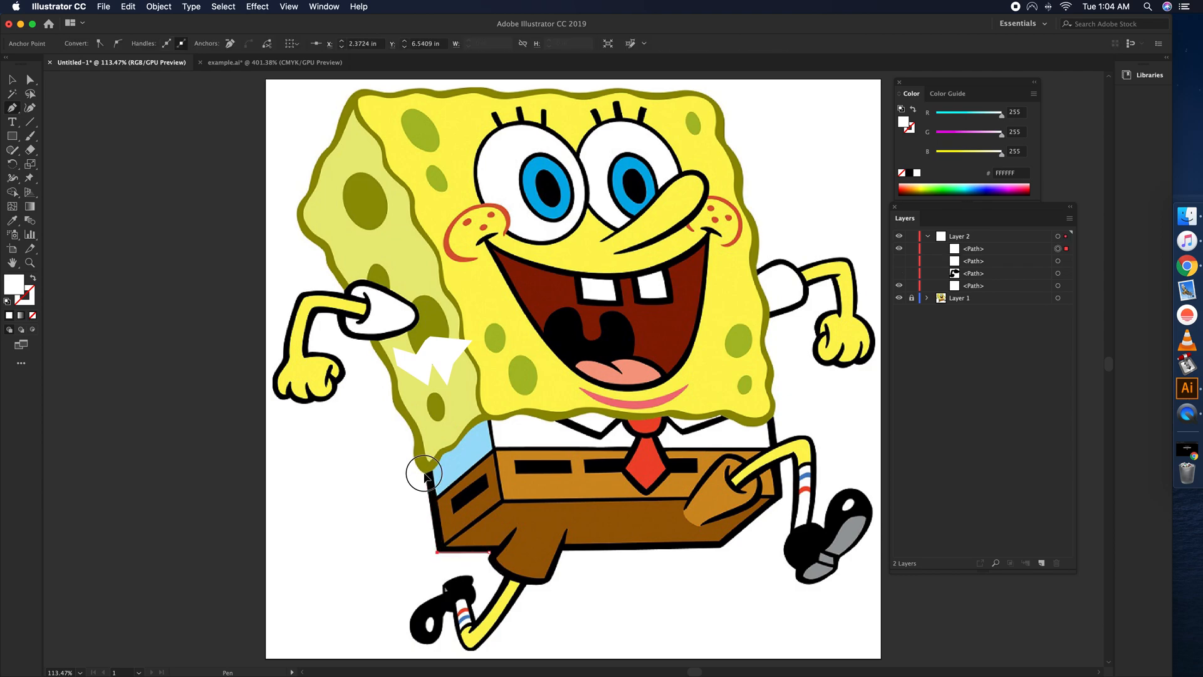
pyautogui.click(424, 474)
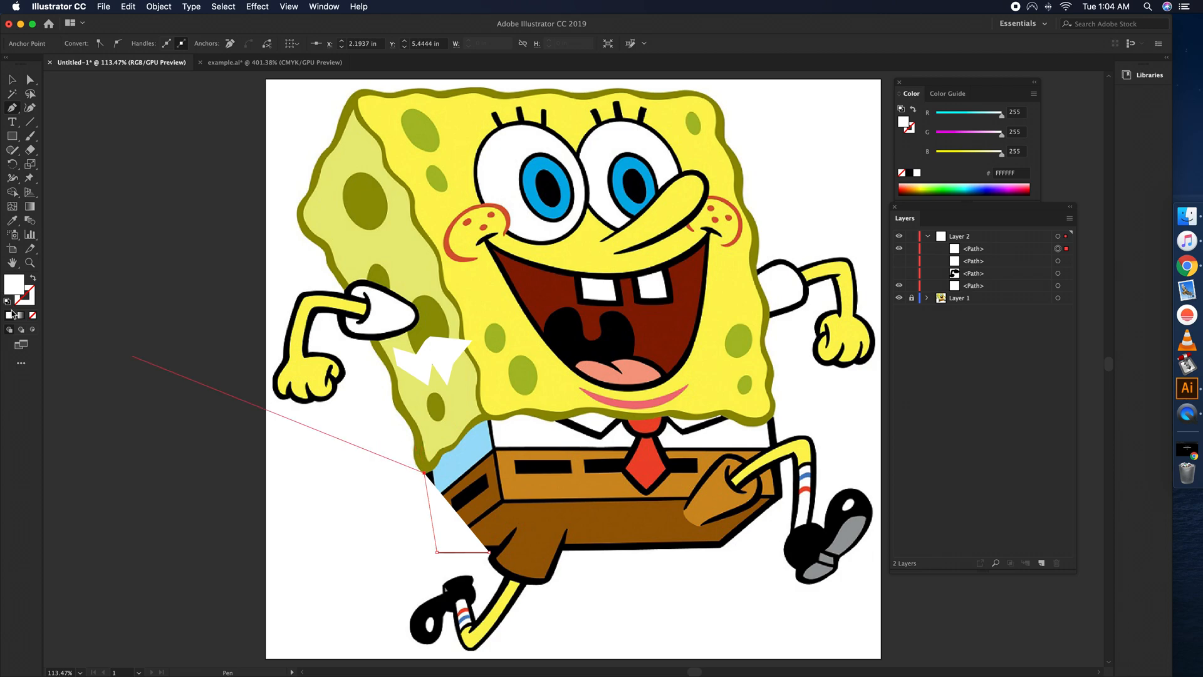
pyautogui.click(33, 317)
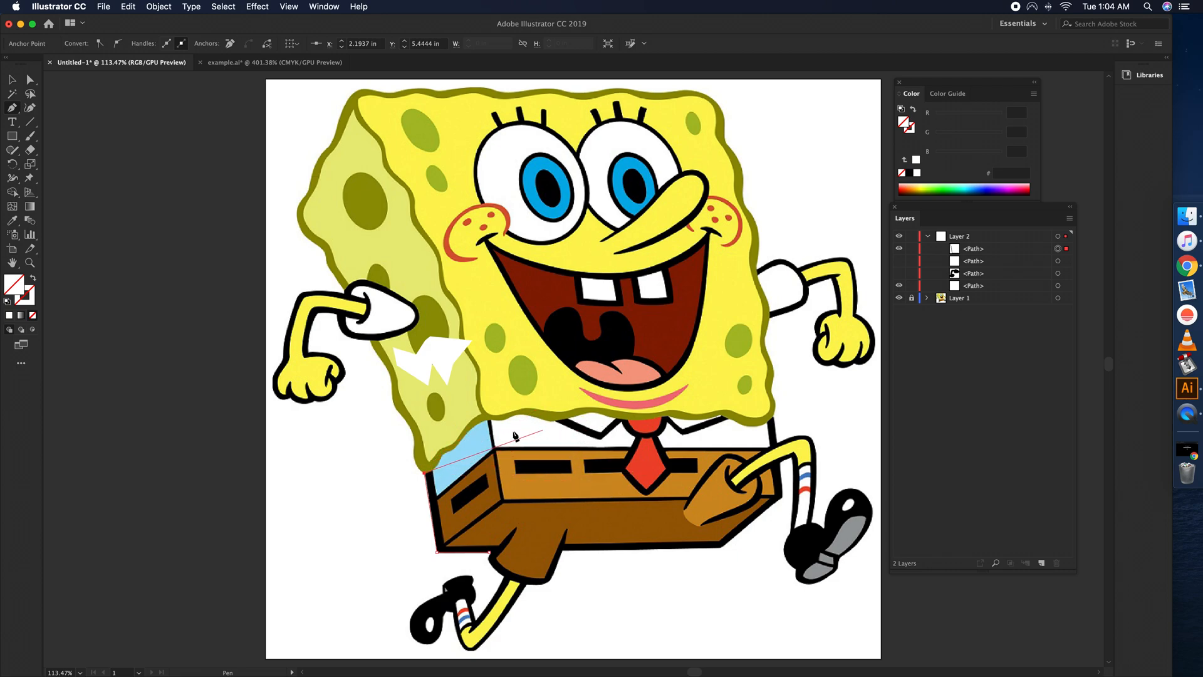
# Step: Continue the path across the lower face, down the shirt's far edge and with curved points over the raised knee to the shoe
pyautogui.click(461, 406)
pyautogui.click(772, 407)
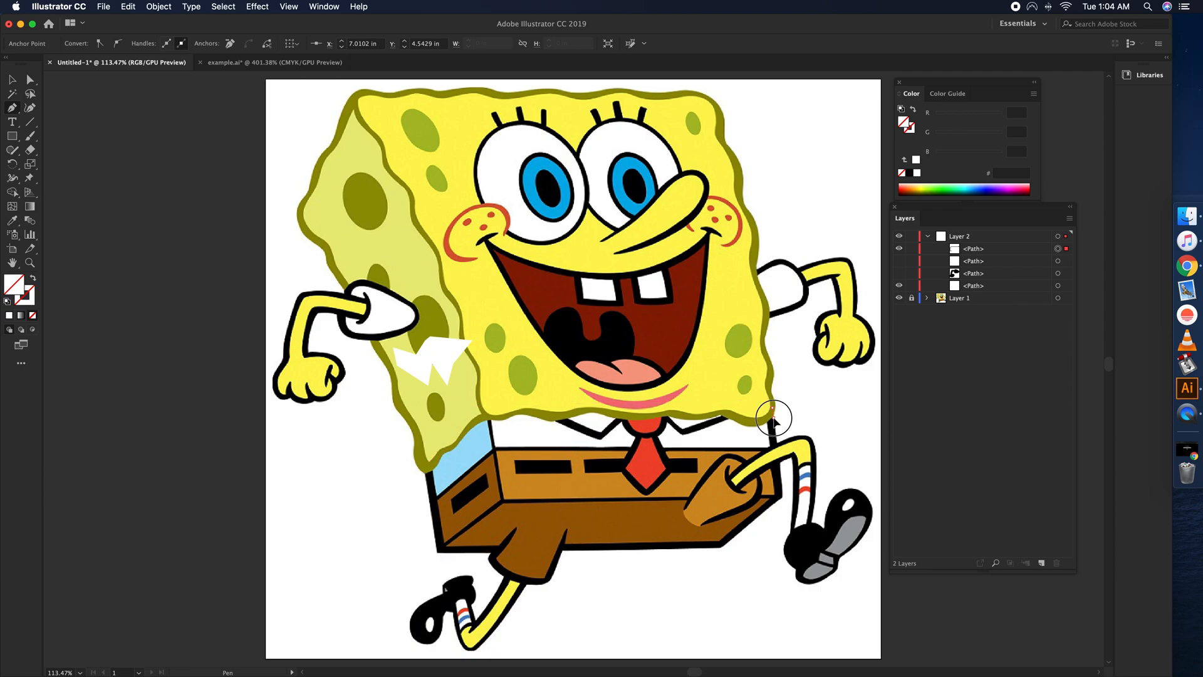
pyautogui.click(776, 442)
pyautogui.moveTo(809, 436); pyautogui.dragTo(819, 441)
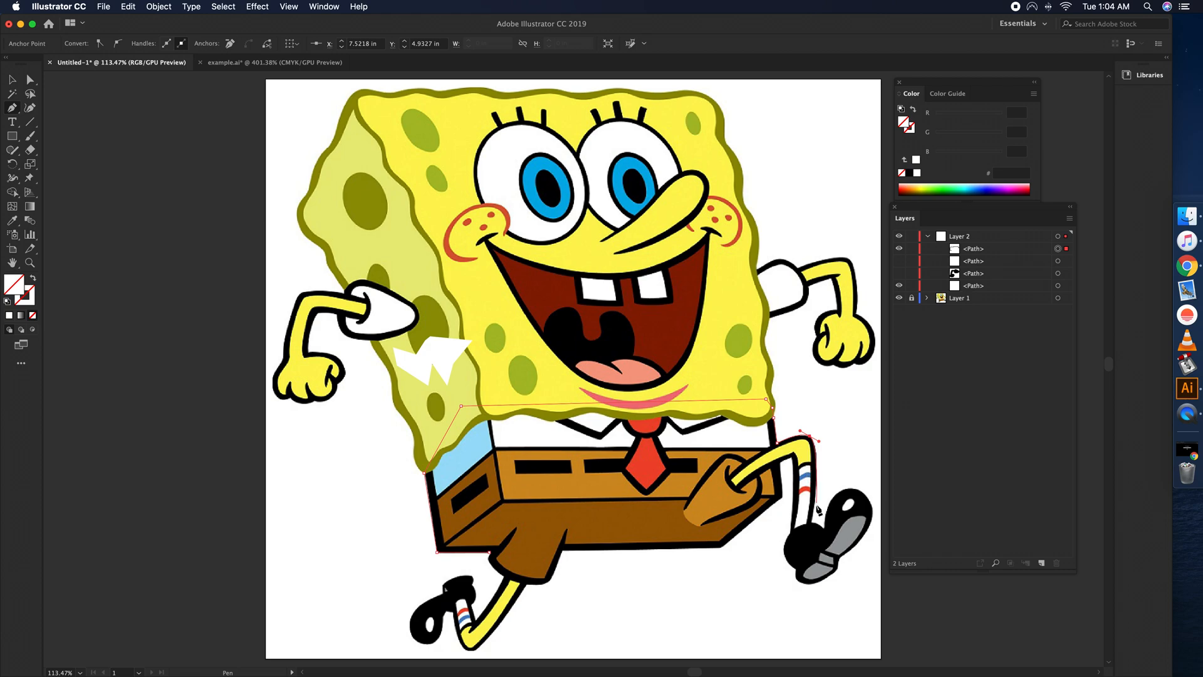
pyautogui.moveTo(804, 545); pyautogui.dragTo(804, 549)
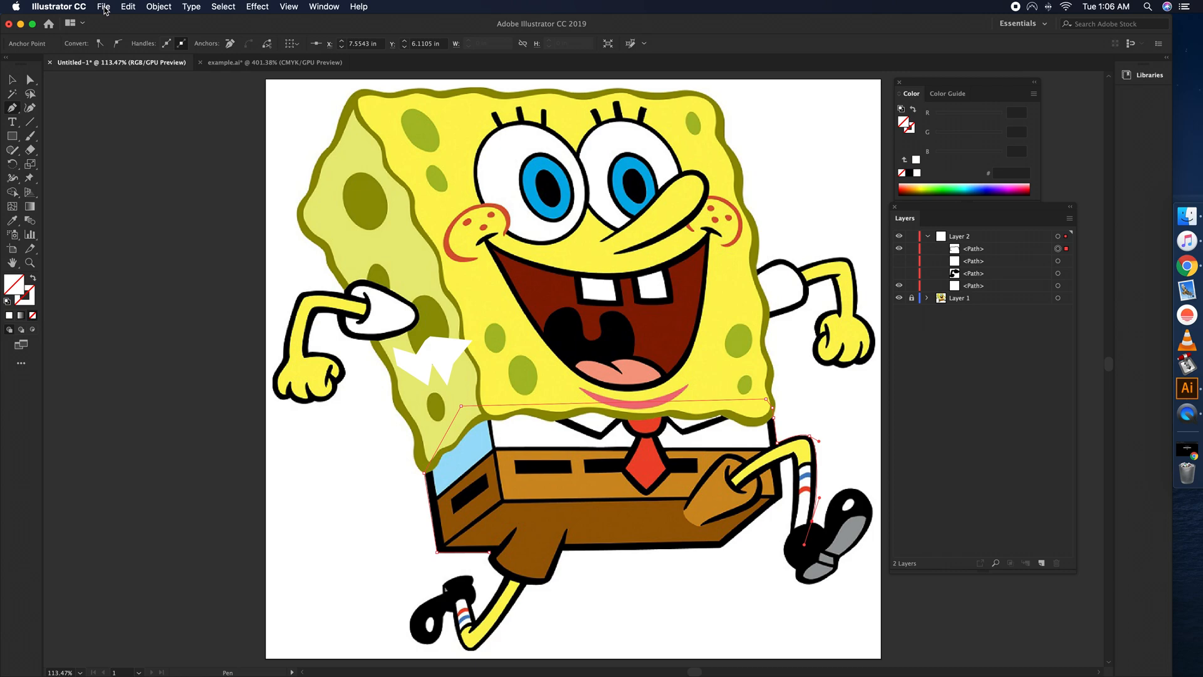
# Step: Save the document to the Desktop as sponge.ai in Adobe Illustrator format with the Illustrator CC version options
pyautogui.click(104, 10)
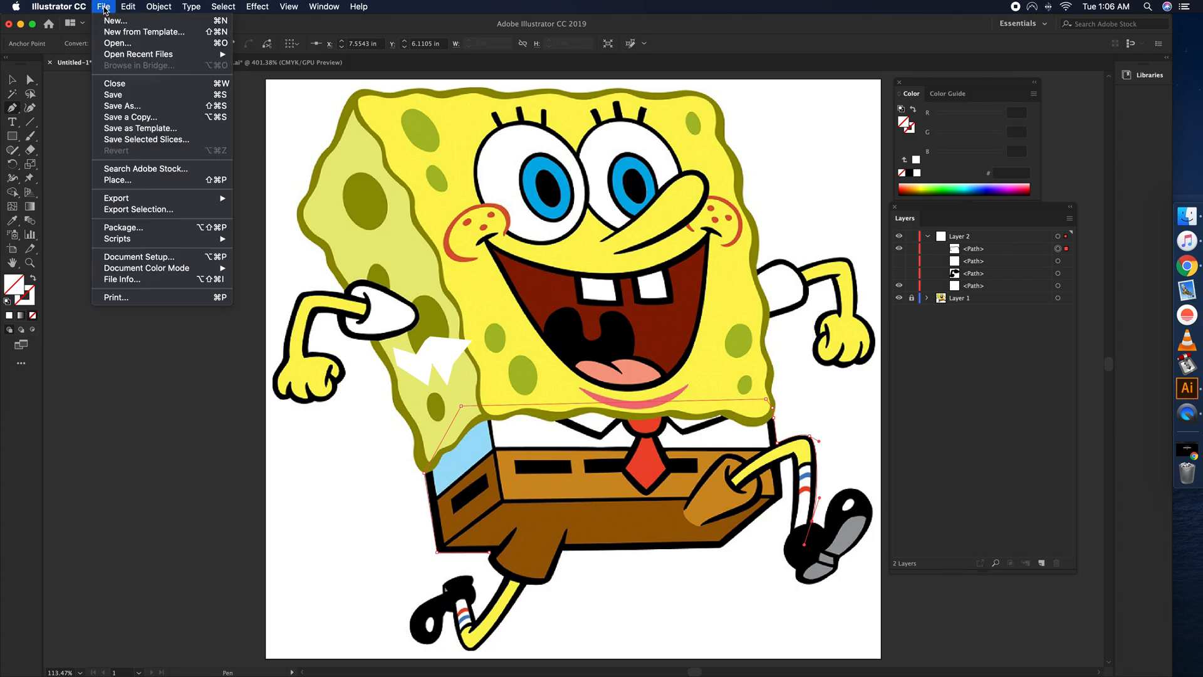
pyautogui.click(125, 107)
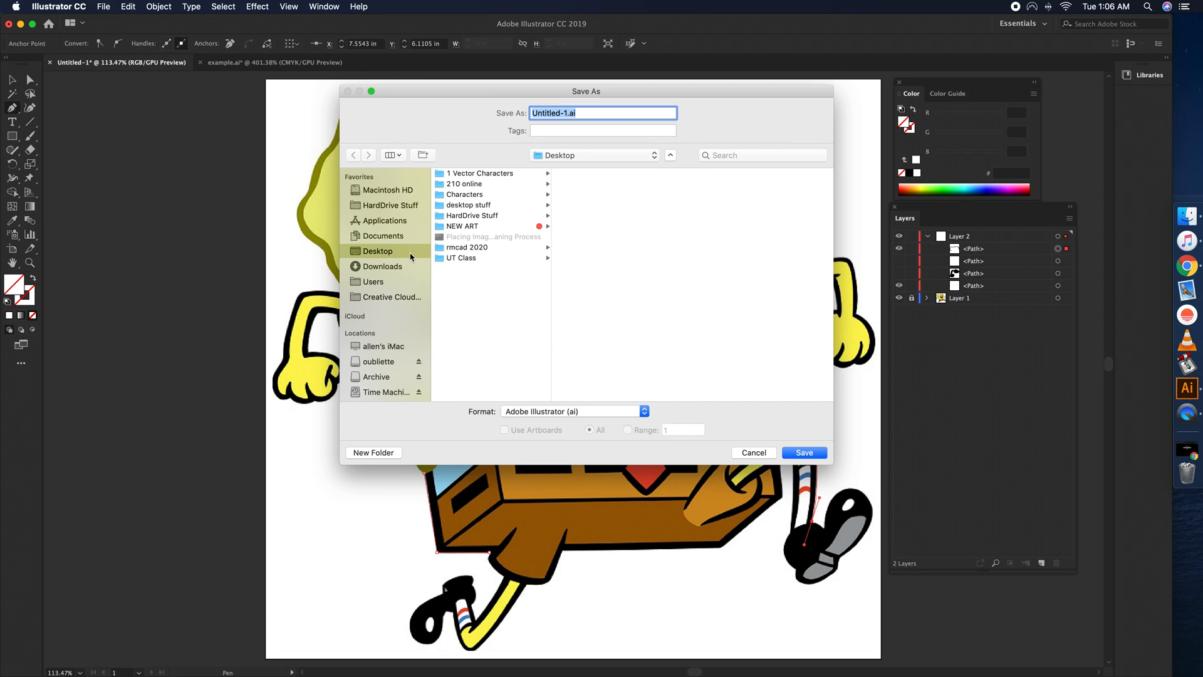
pyautogui.moveTo(567, 116); pyautogui.dragTo(510, 114)
pyautogui.write('sponge')
pyautogui.click(570, 115)
pyautogui.moveTo(570, 114); pyautogui.dragTo(557, 115)
pyautogui.click(797, 454)
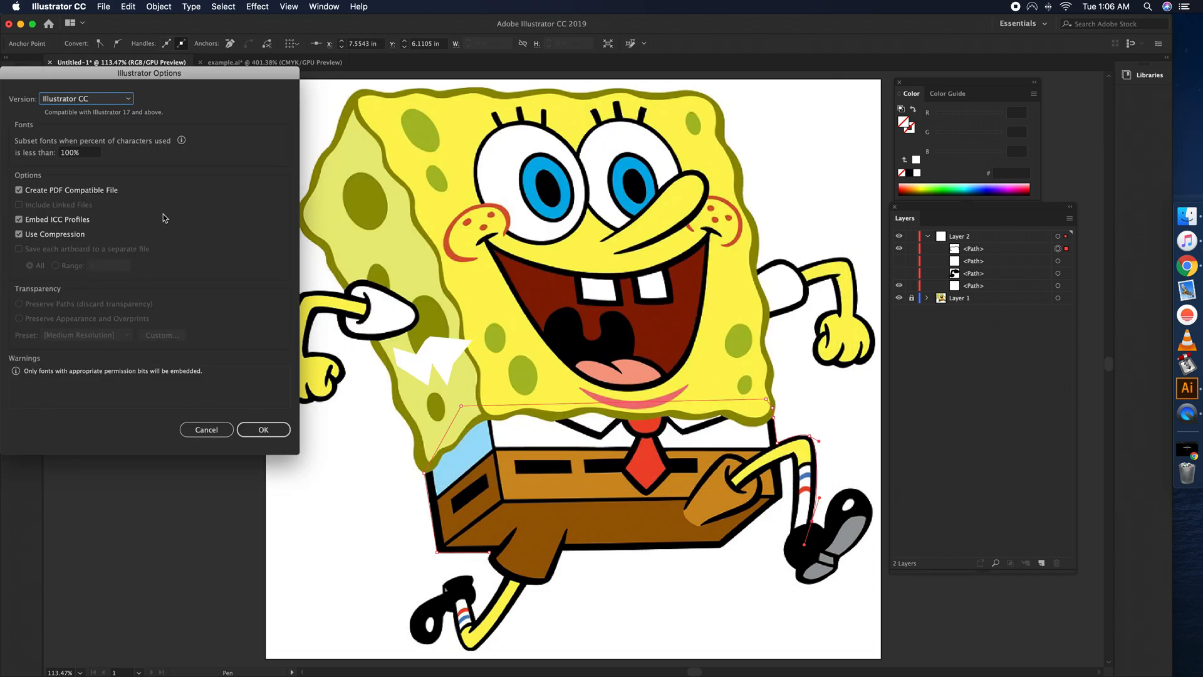
pyautogui.click(275, 431)
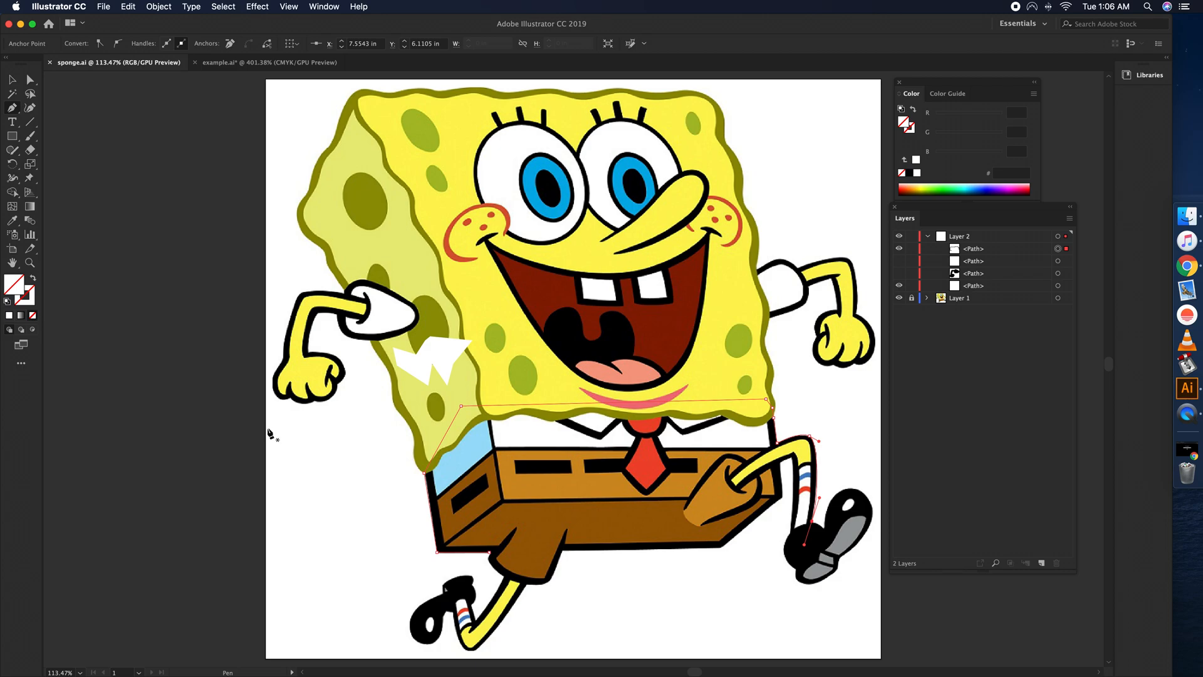
# Step: Try to open sponge.ai from the Desktop, decline creating another window and switch to the Selection tool
pyautogui.click(103, 7)
pyautogui.click(117, 42)
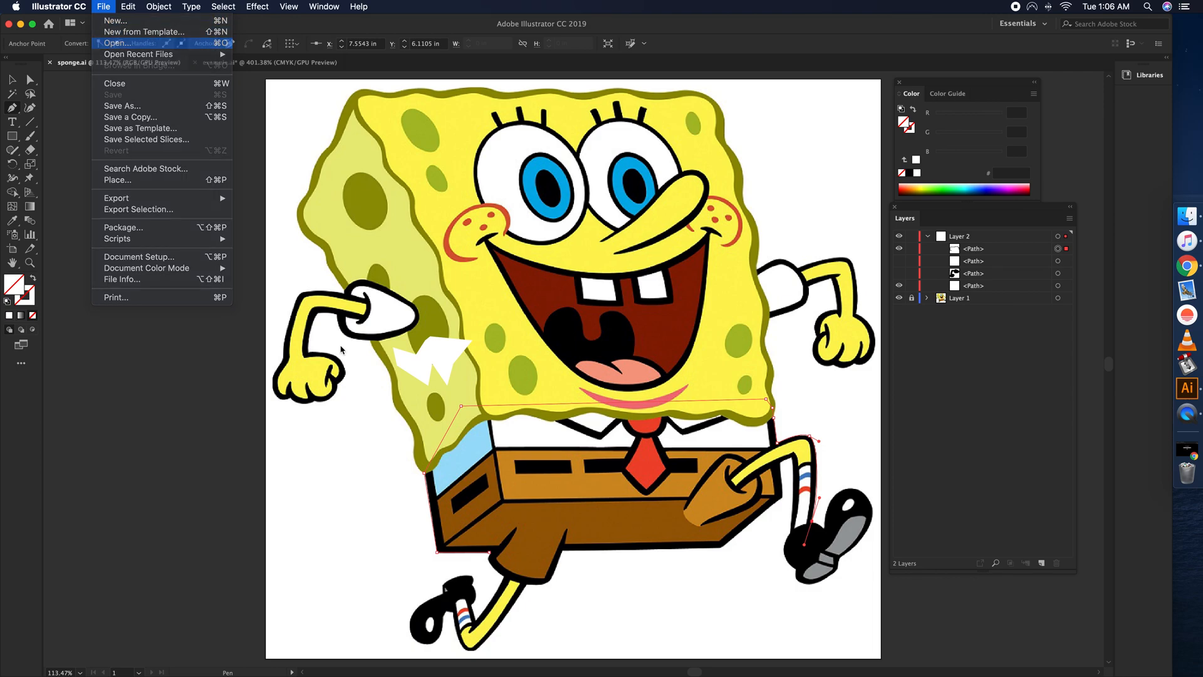
pyautogui.click(600, 190)
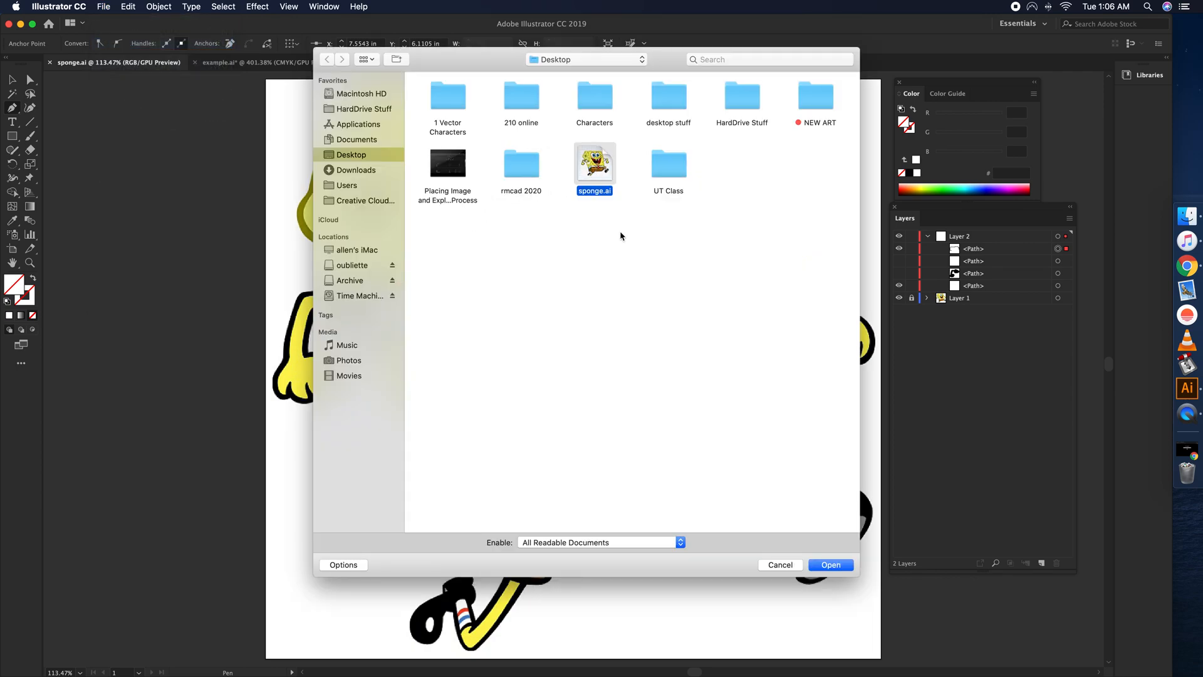
pyautogui.click(828, 566)
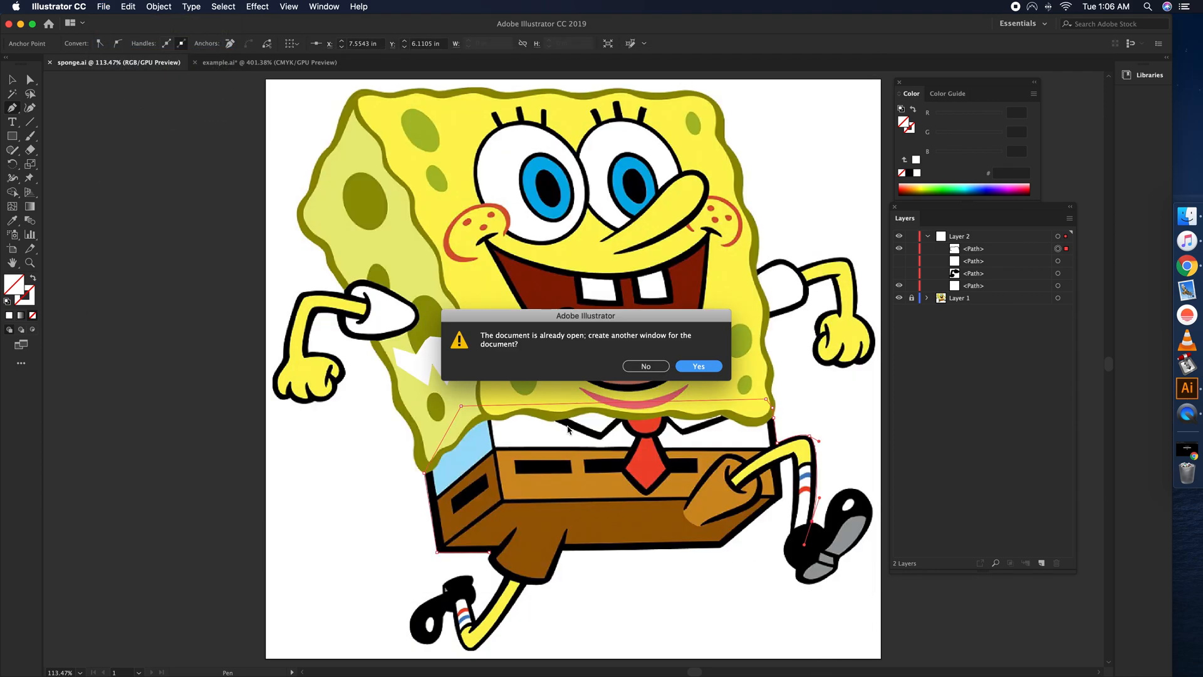
pyautogui.click(626, 367)
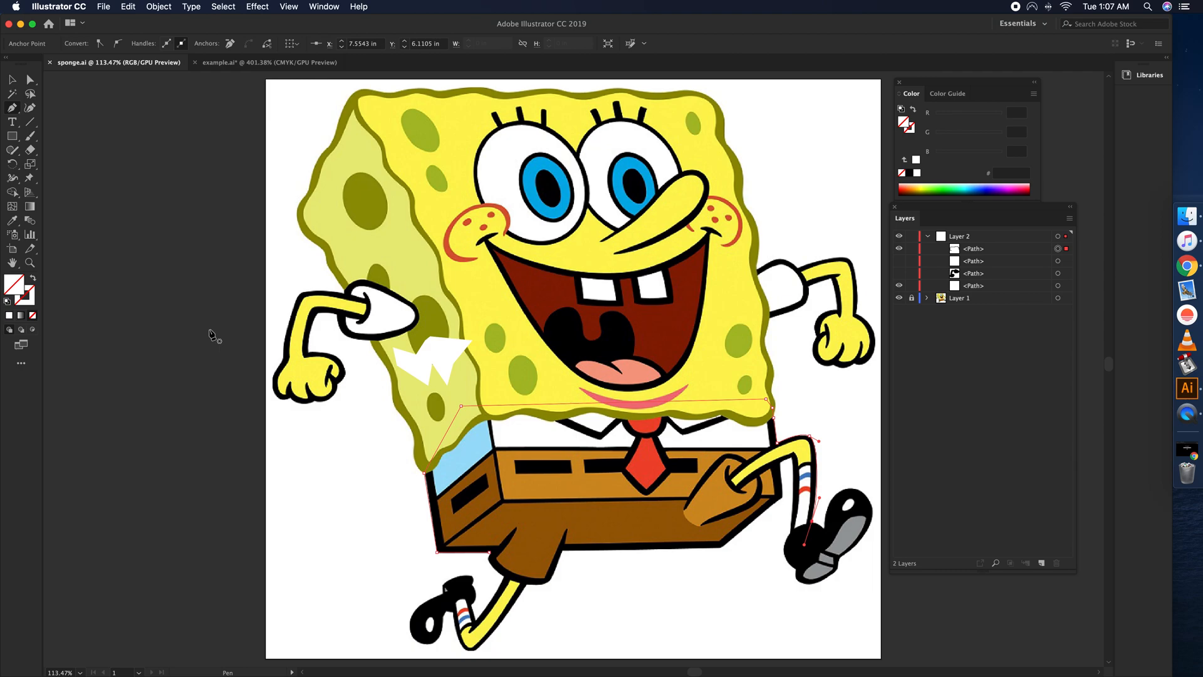
pyautogui.press('v')
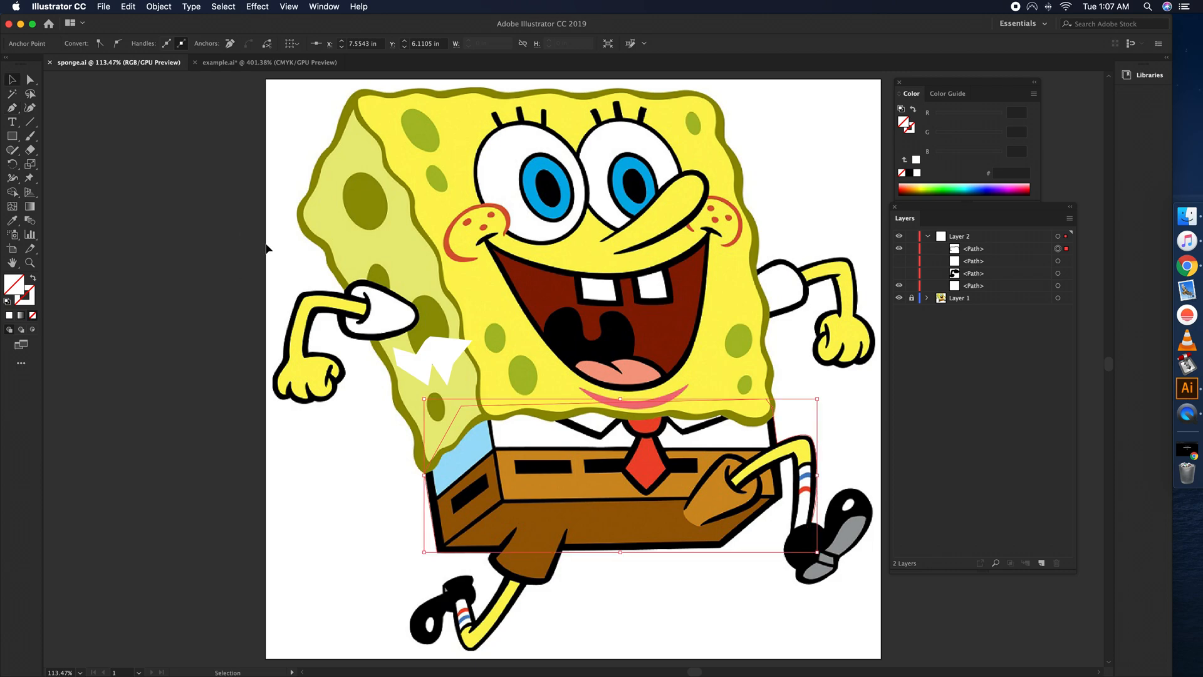